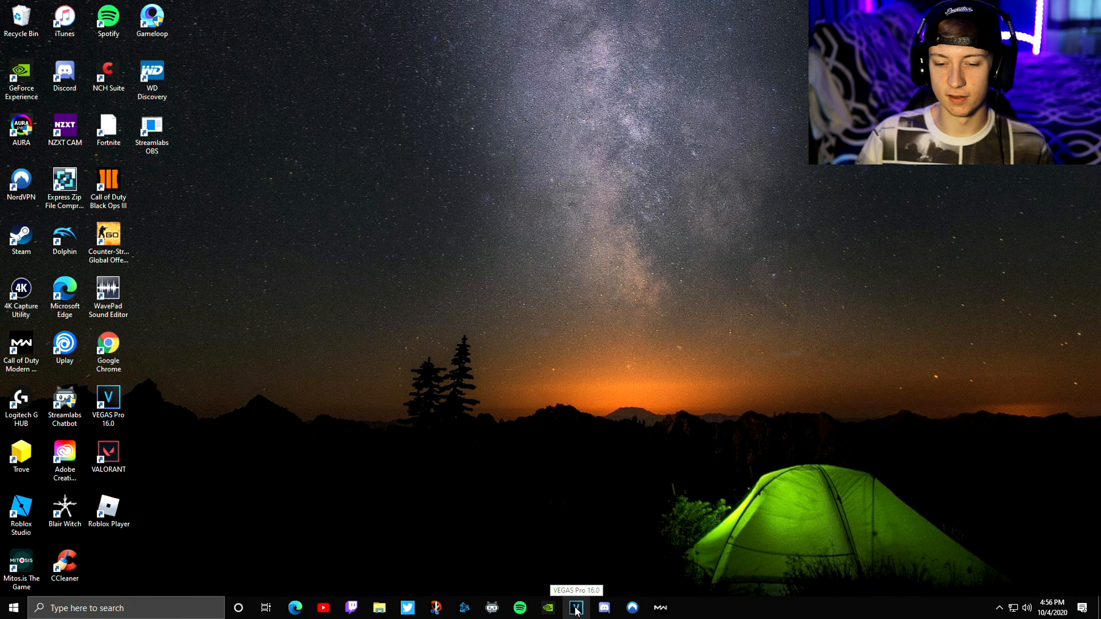
# - Open VEGAS Pro 16.0, dismiss the VEGAS News window, and enlarge the timeline area
pyautogui.click(576, 608)
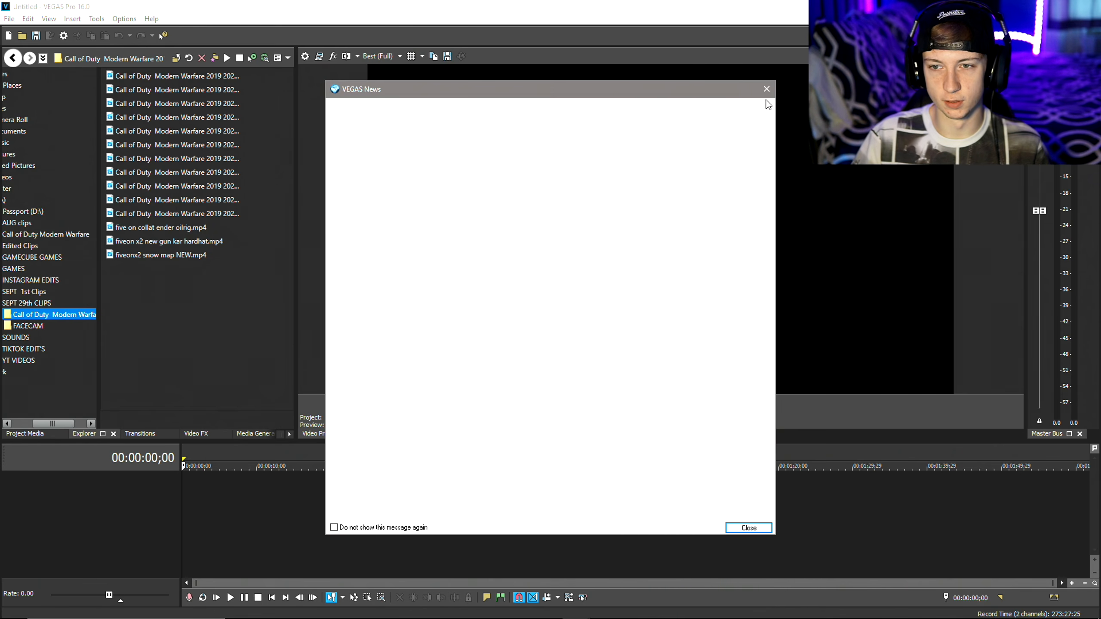
pyautogui.click(767, 89)
pyautogui.moveTo(448, 444); pyautogui.dragTo(449, 300)
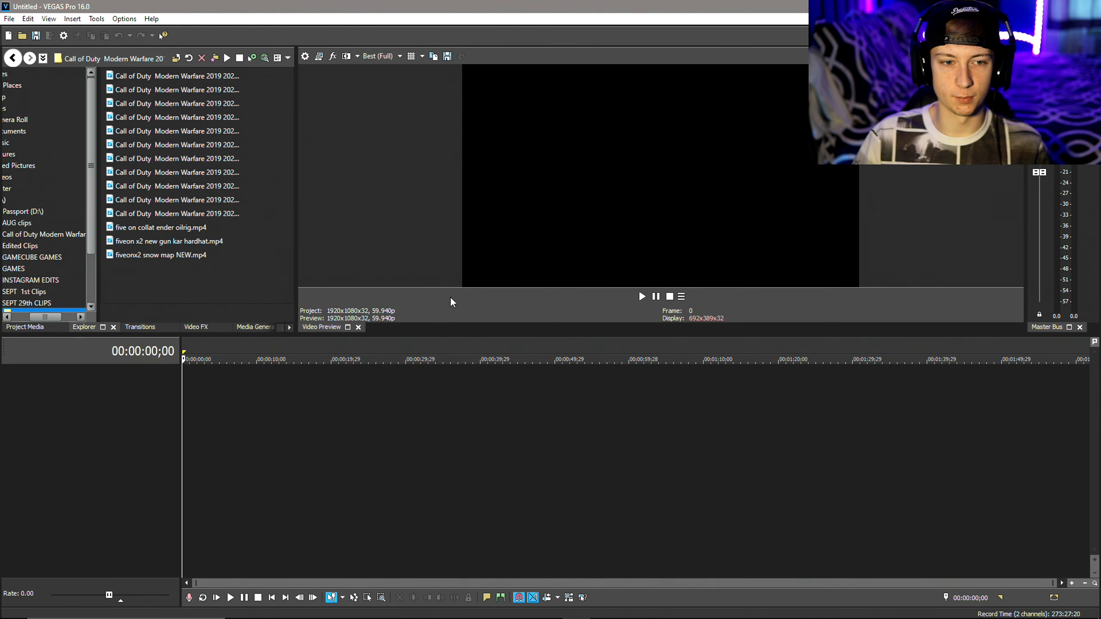
# - Create a new project from the Youtube 1080p 60fps template
pyautogui.click(9, 20)
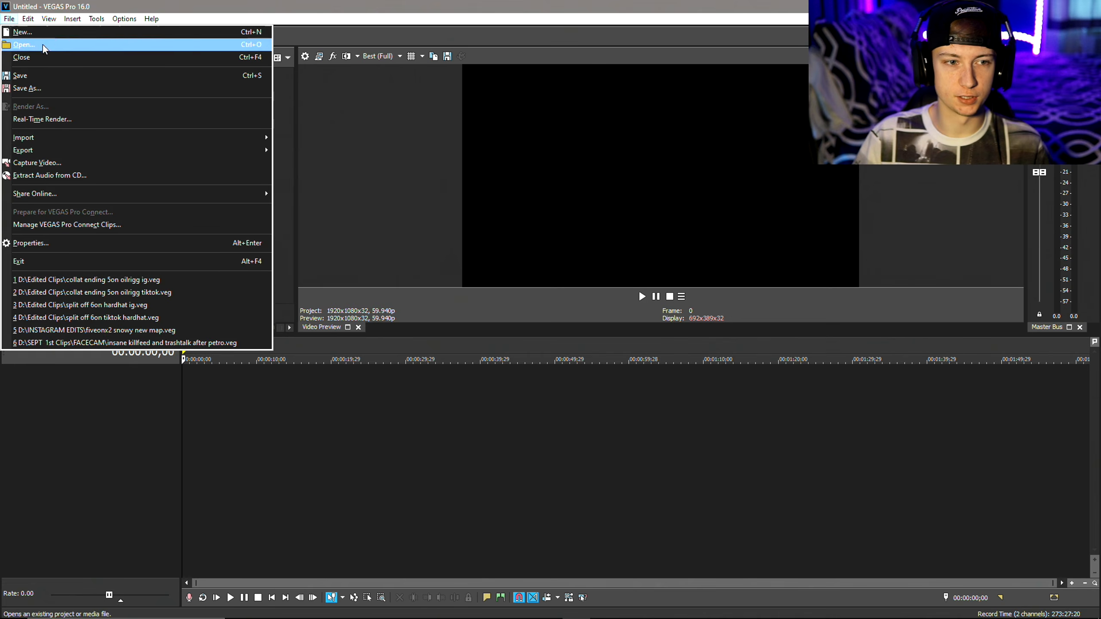
pyautogui.click(22, 32)
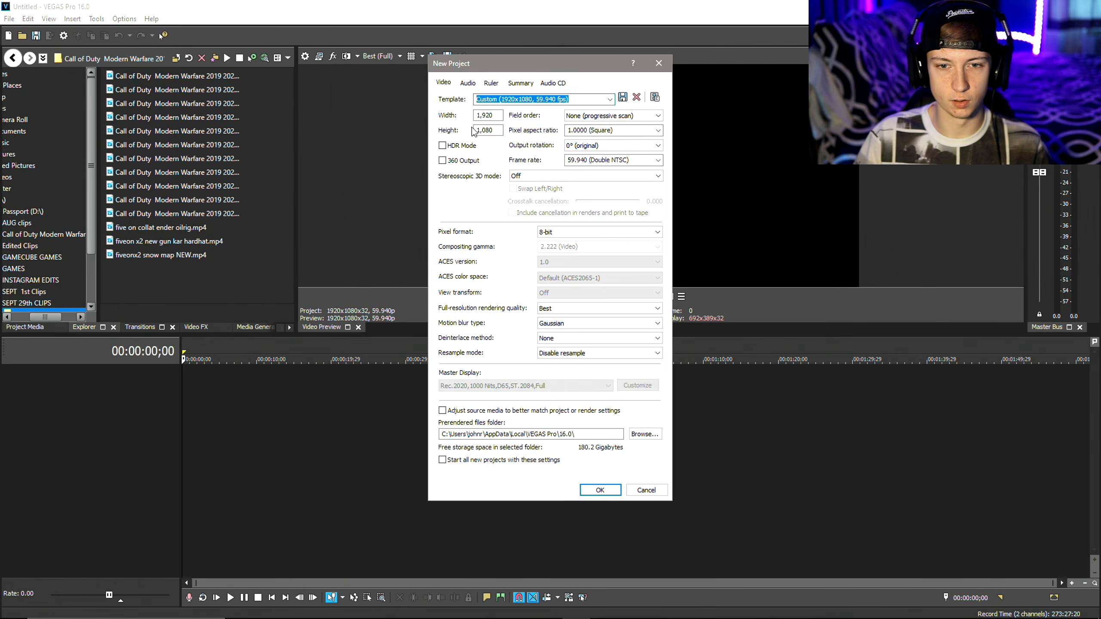
pyautogui.click(610, 99)
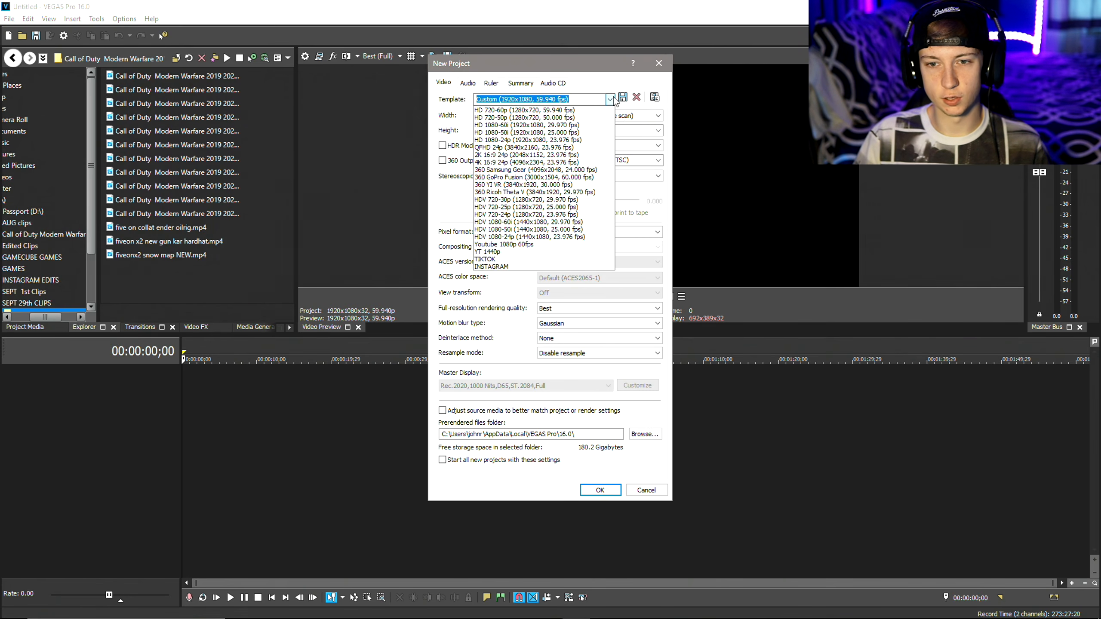
pyautogui.click(510, 245)
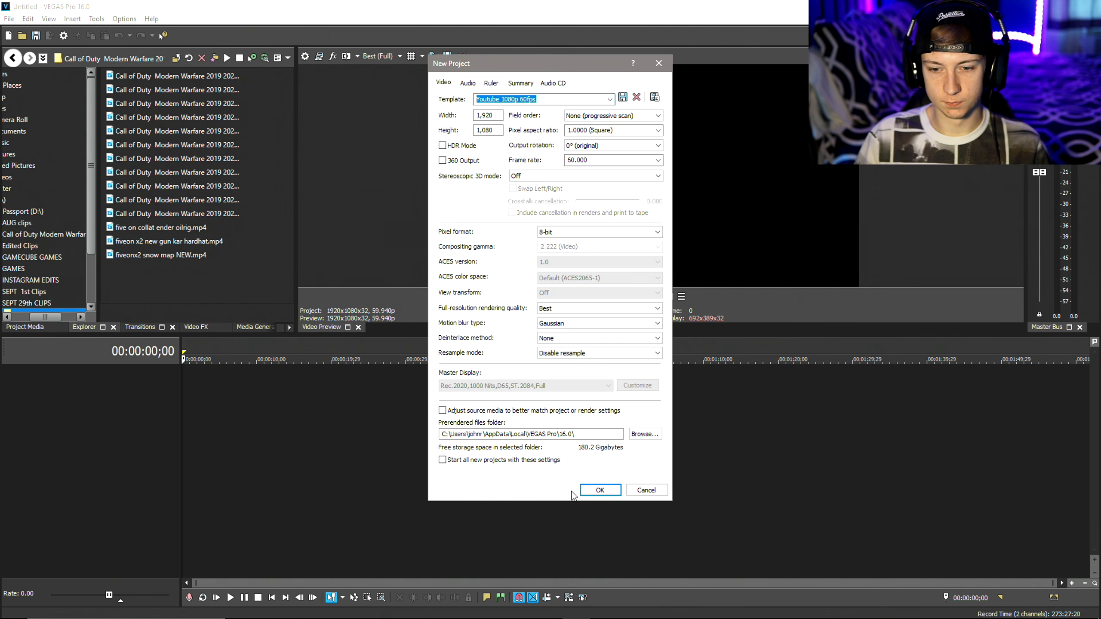
pyautogui.click(608, 493)
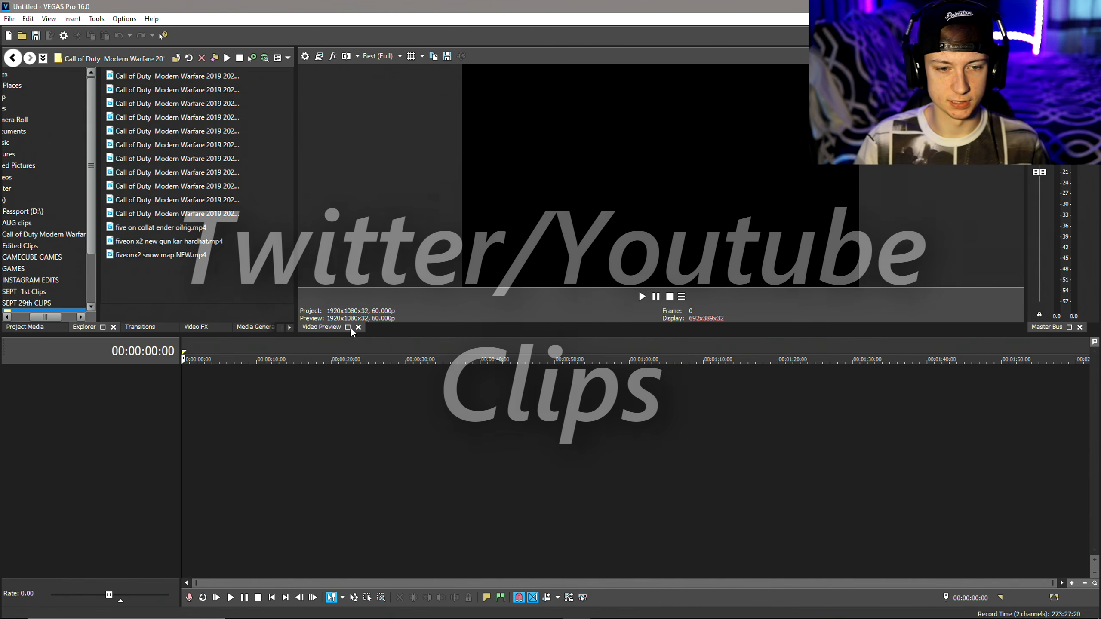
# - Add the 2020.10.03 - 05.03.43.07 clip from SEPT 29th CLIPS' Call of Duty Modern Warfare 2019 folder to the timeline, accepting matched project settings
pyautogui.moveTo(367, 612)
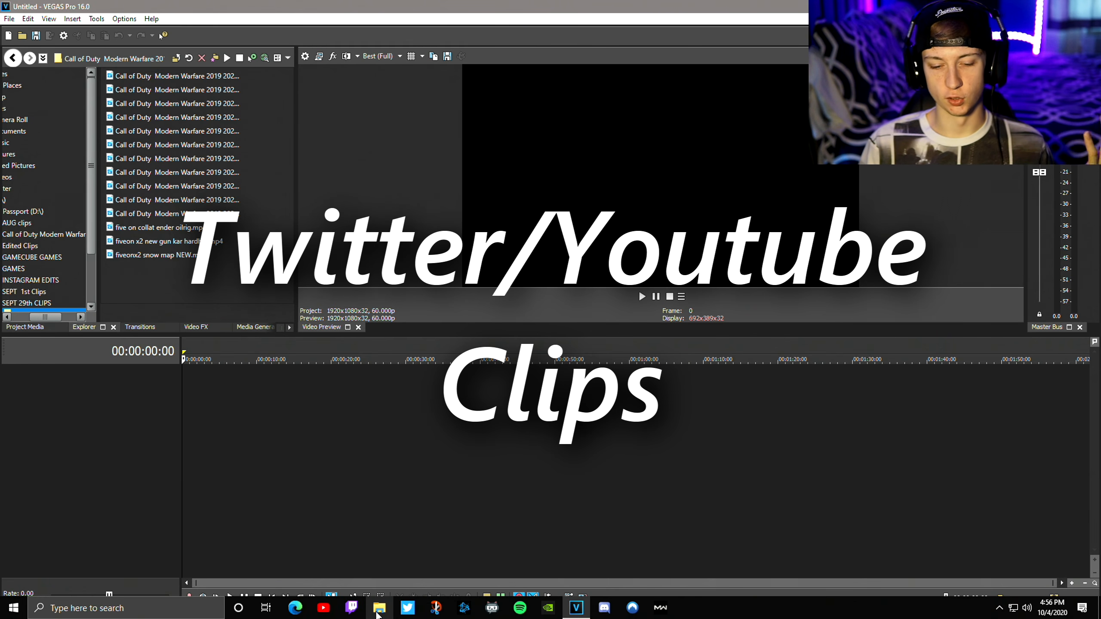
pyautogui.click(386, 614)
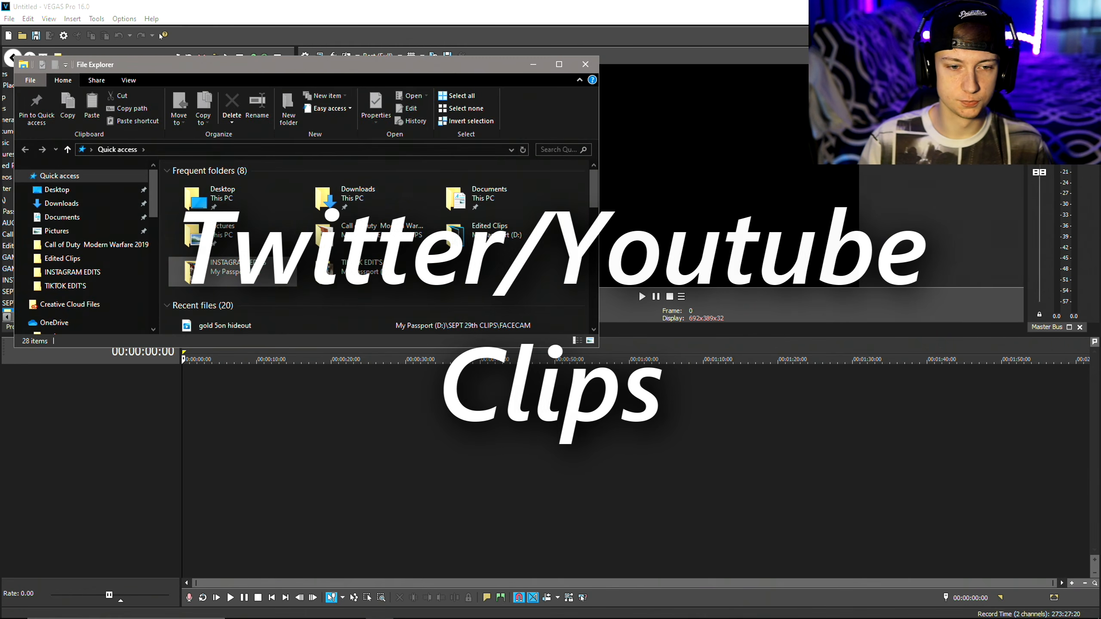
pyautogui.scroll(-7, 81, 286)
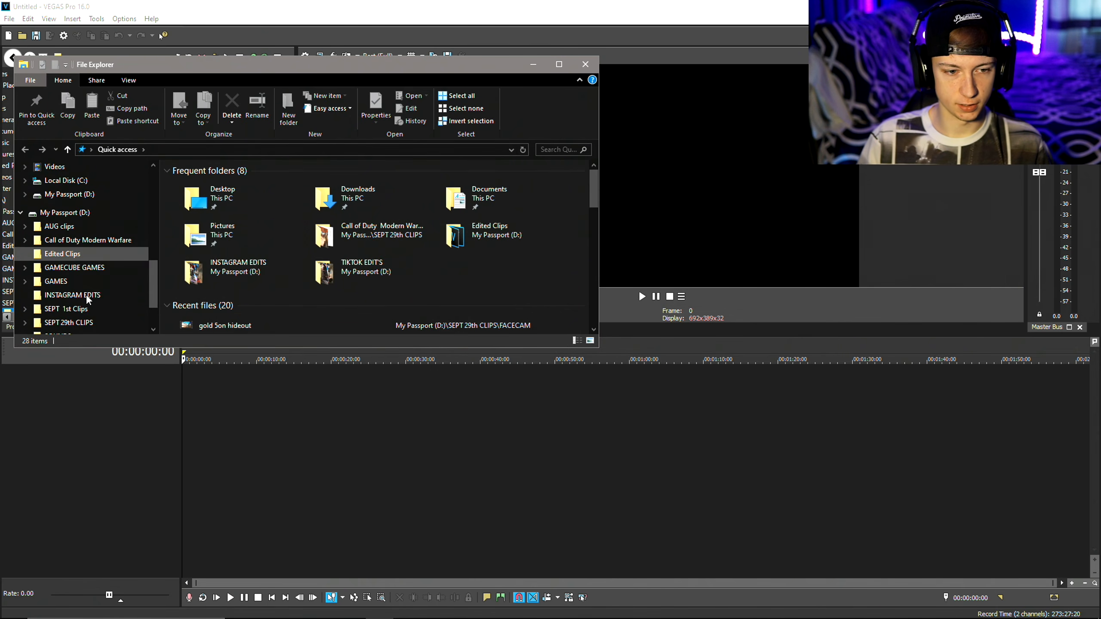
pyautogui.click(67, 262)
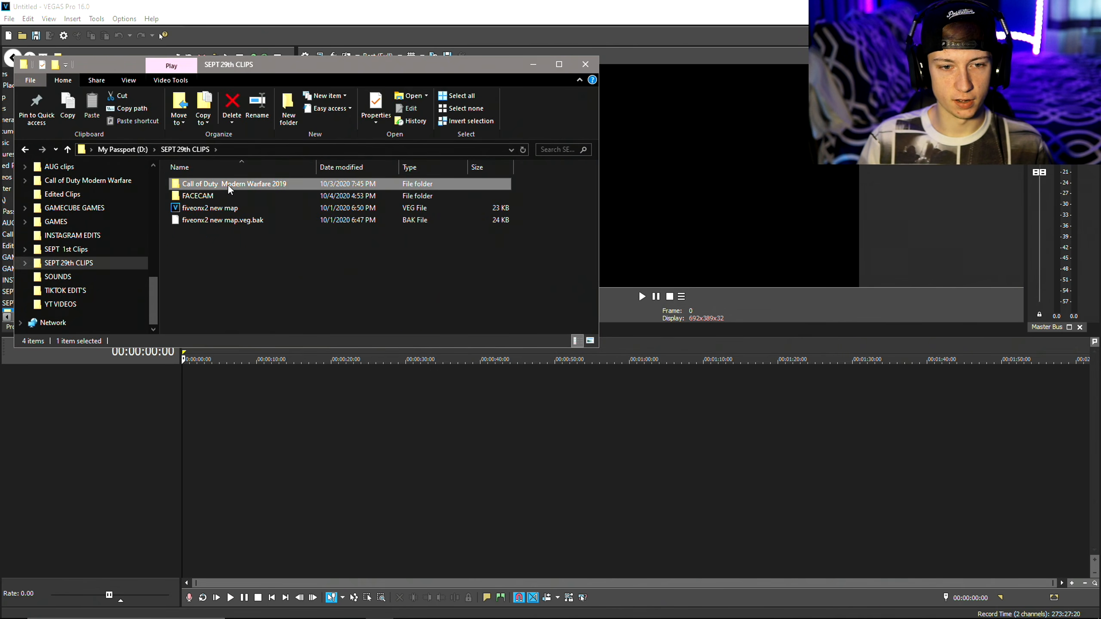
pyautogui.doubleClick(228, 185)
pyautogui.click(293, 239)
pyautogui.moveTo(281, 211); pyautogui.dragTo(266, 427)
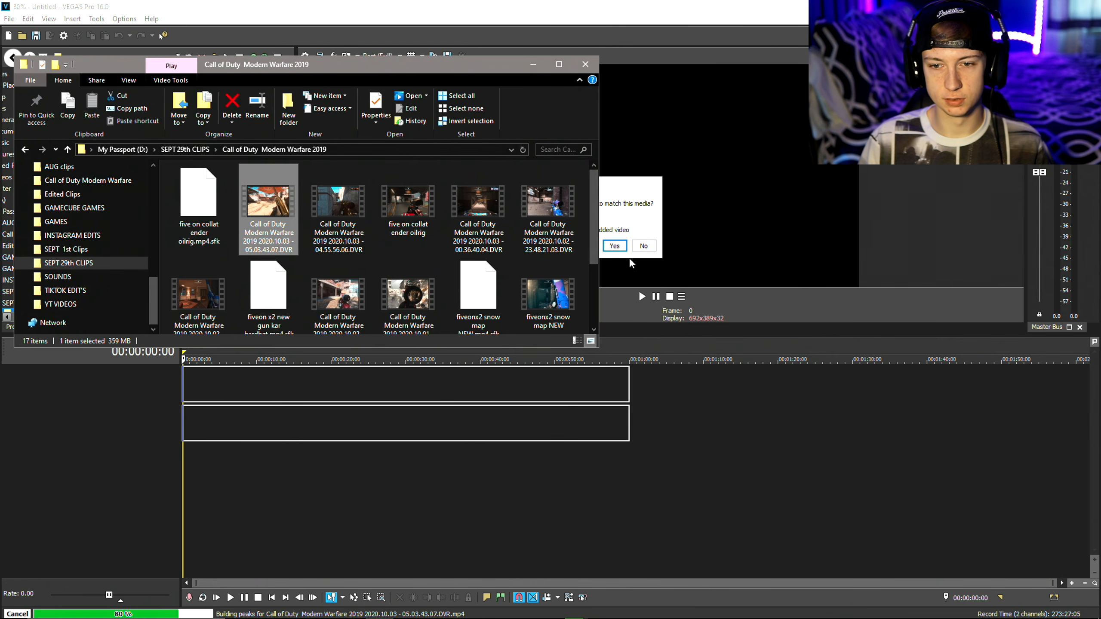
pyautogui.click(615, 246)
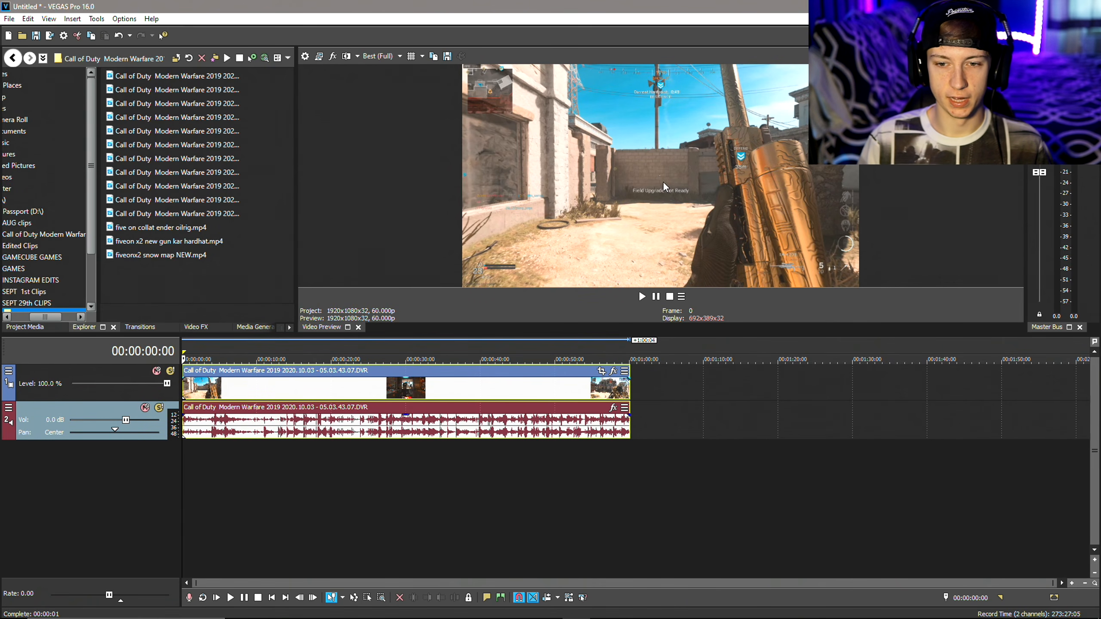
# - Trim about 33 seconds off the start of the gameplay clip and move it to the beginning of the timeline
pyautogui.click(396, 508)
pyautogui.click(501, 510)
pyautogui.click(579, 514)
pyautogui.click(405, 515)
pyautogui.click(288, 515)
pyautogui.click(221, 515)
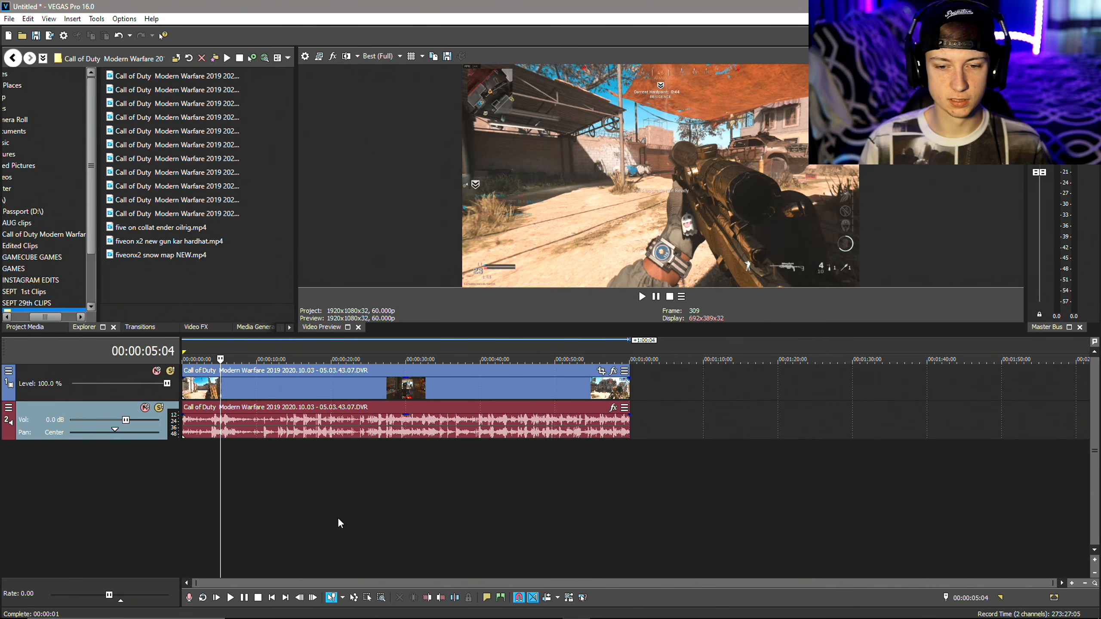
pyautogui.click(369, 520)
pyautogui.click(443, 522)
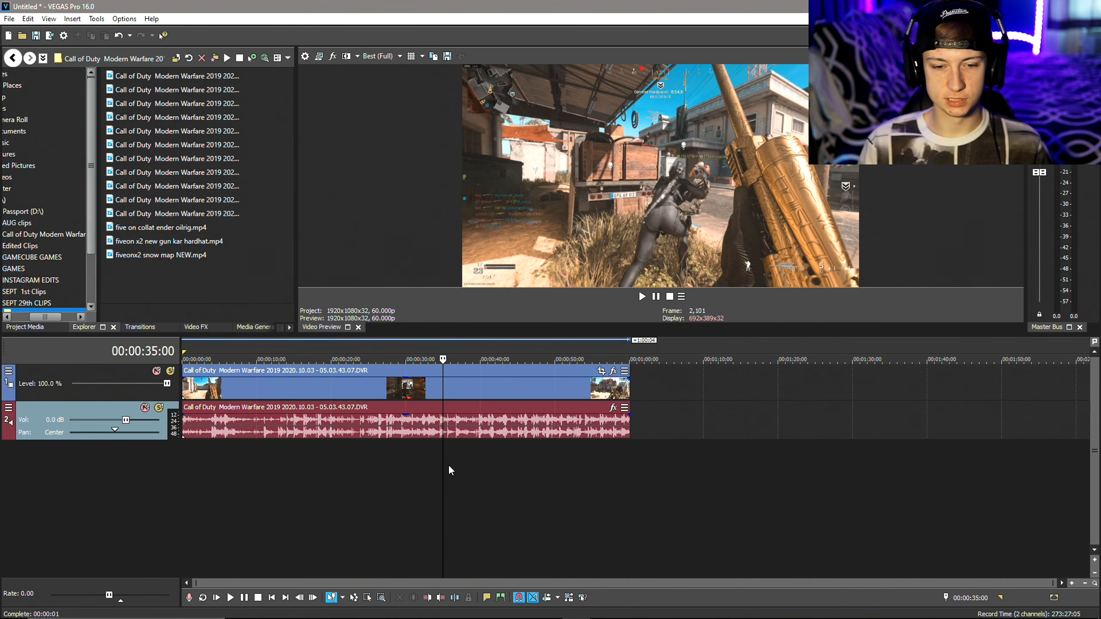
pyautogui.moveTo(184, 374); pyautogui.dragTo(435, 423)
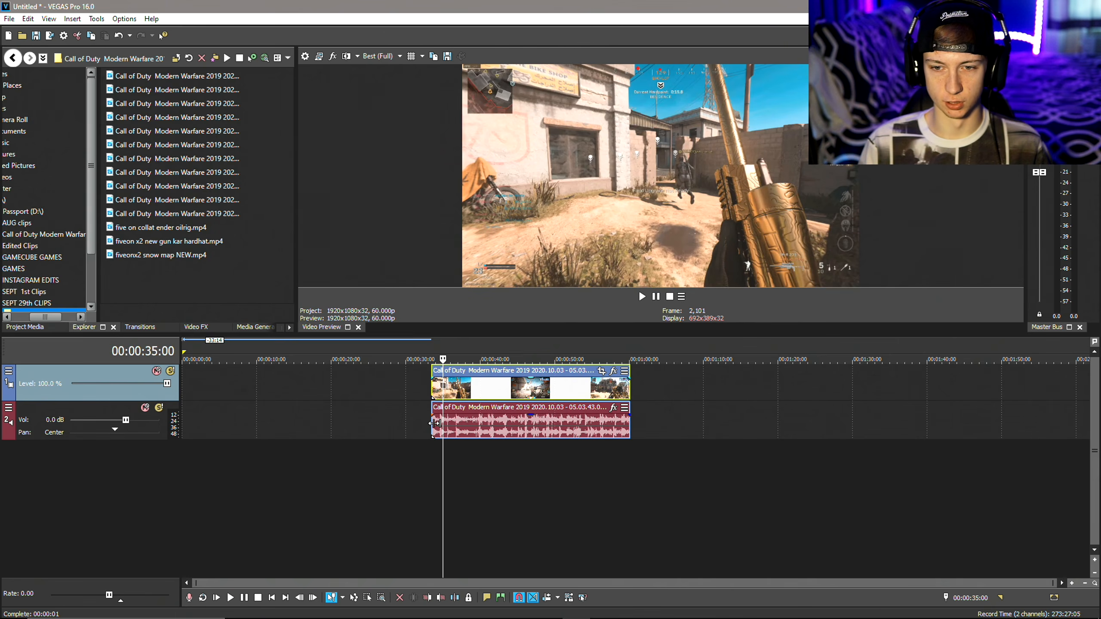
pyautogui.moveTo(533, 423); pyautogui.dragTo(284, 423)
pyautogui.scroll(1, 387, 489)
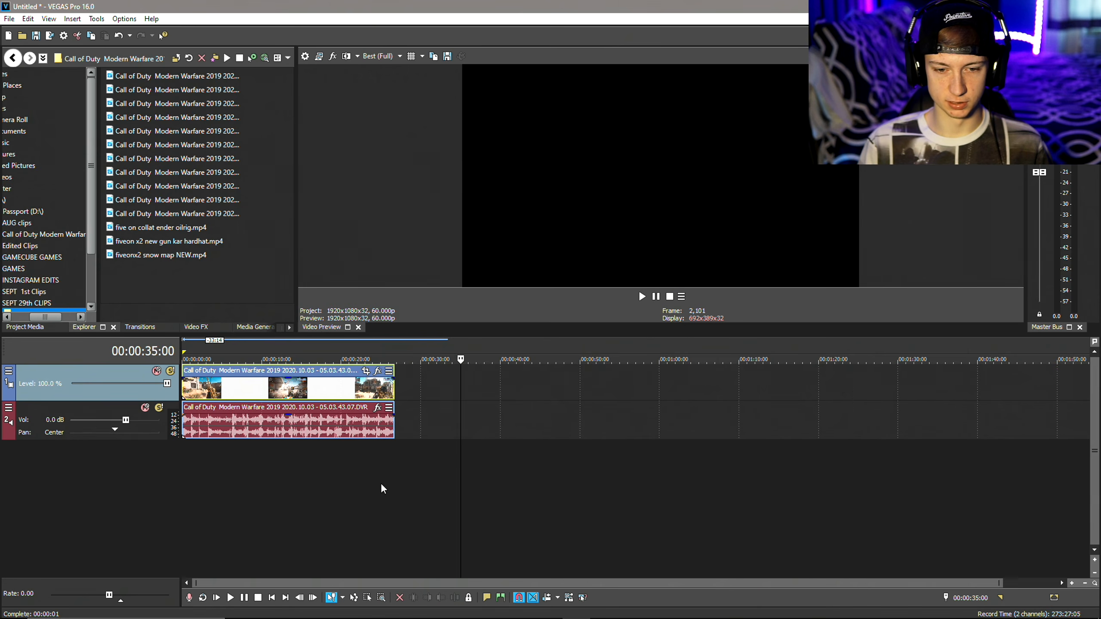
# - Trim the end of the gameplay clip to leave about 15 seconds, and enlarge the video preview
pyautogui.click(248, 512)
pyautogui.scroll(3, 410, 502)
pyautogui.moveTo(607, 370); pyautogui.dragTo(419, 436)
pyautogui.moveTo(299, 269); pyautogui.dragTo(235, 270)
pyautogui.moveTo(378, 337); pyautogui.dragTo(377, 420)
# - Scrub through the trimmed gameplay clip to examine its kills and its ending
pyautogui.click(336, 477)
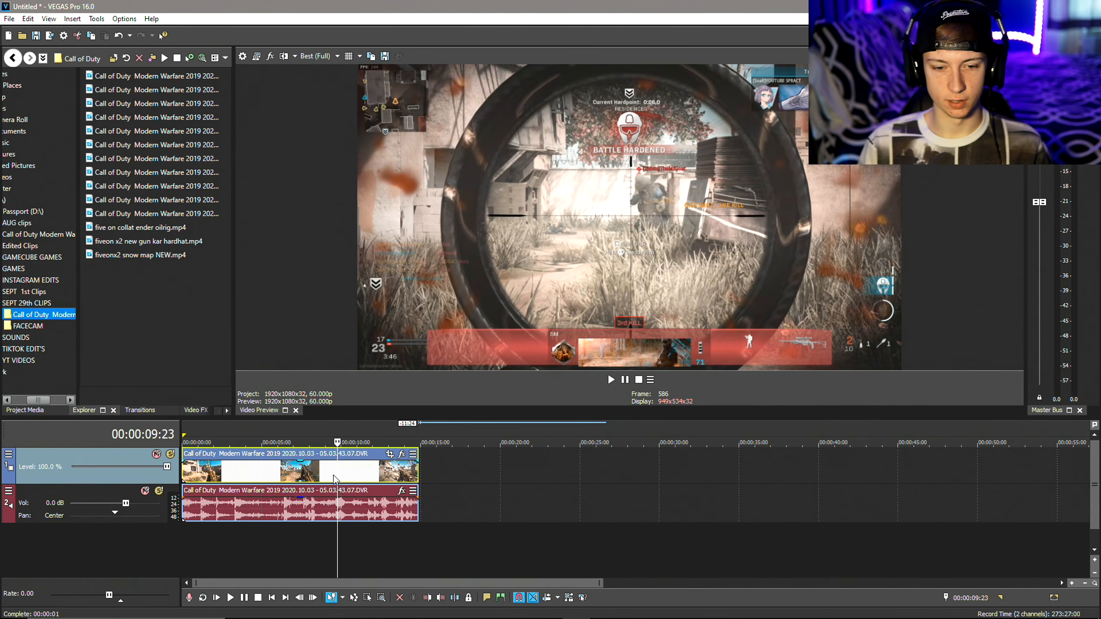
pyautogui.moveTo(337, 475); pyautogui.dragTo(387, 460)
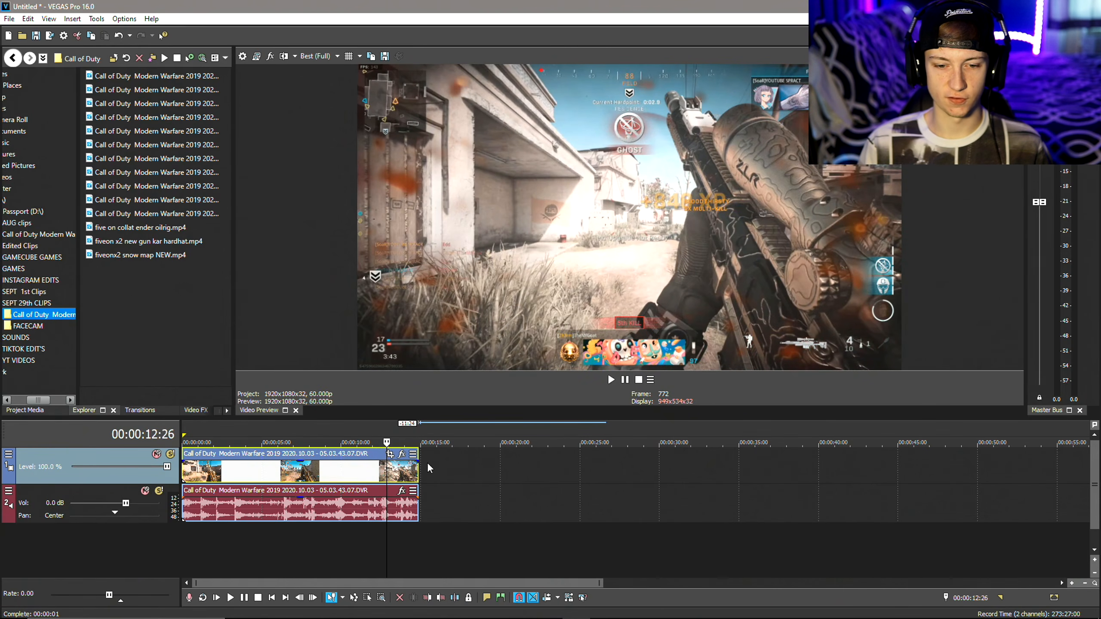
pyautogui.moveTo(387, 466); pyautogui.dragTo(404, 466)
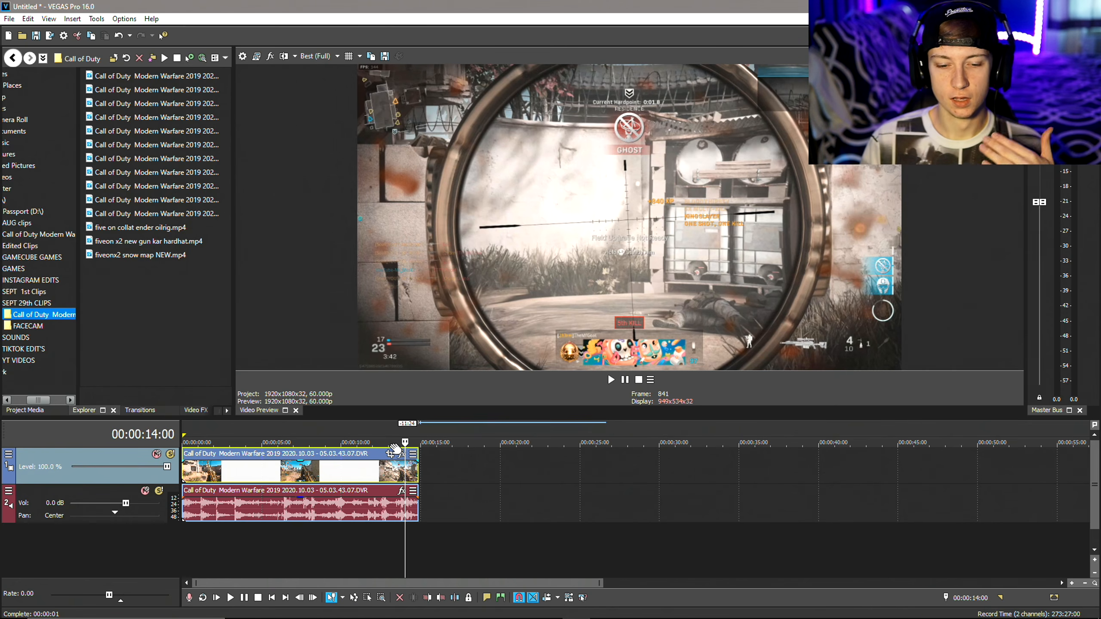
pyautogui.click(381, 477)
pyautogui.click(305, 478)
pyautogui.click(187, 478)
pyautogui.click(234, 477)
# - Set the video event's resampling to Disable resample in its properties
pyautogui.rightClick(320, 481)
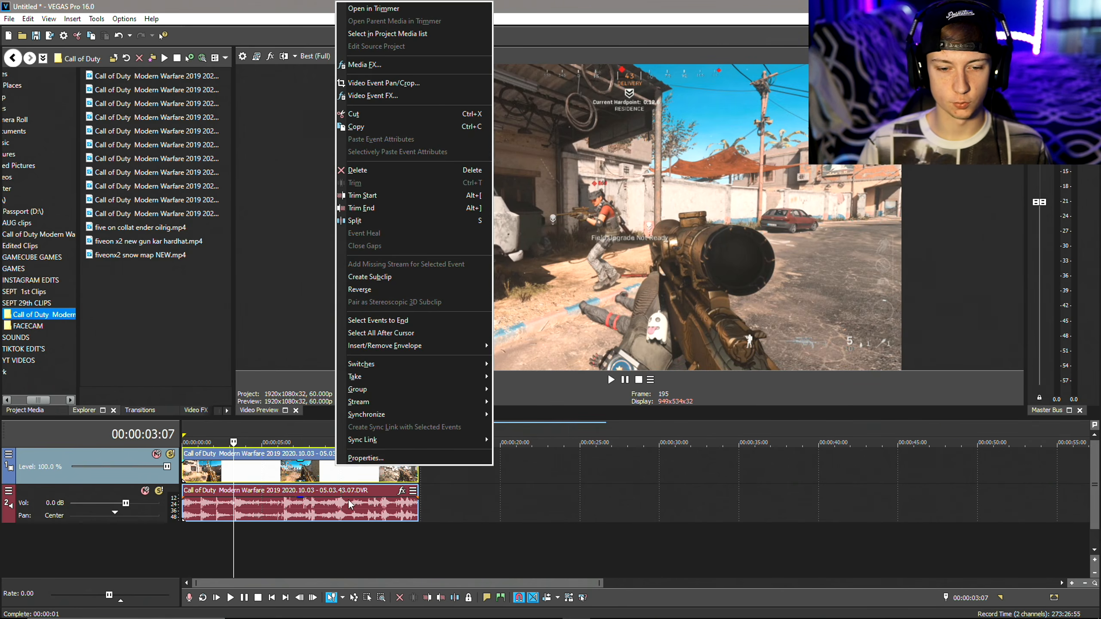
pyautogui.click(396, 462)
pyautogui.click(463, 246)
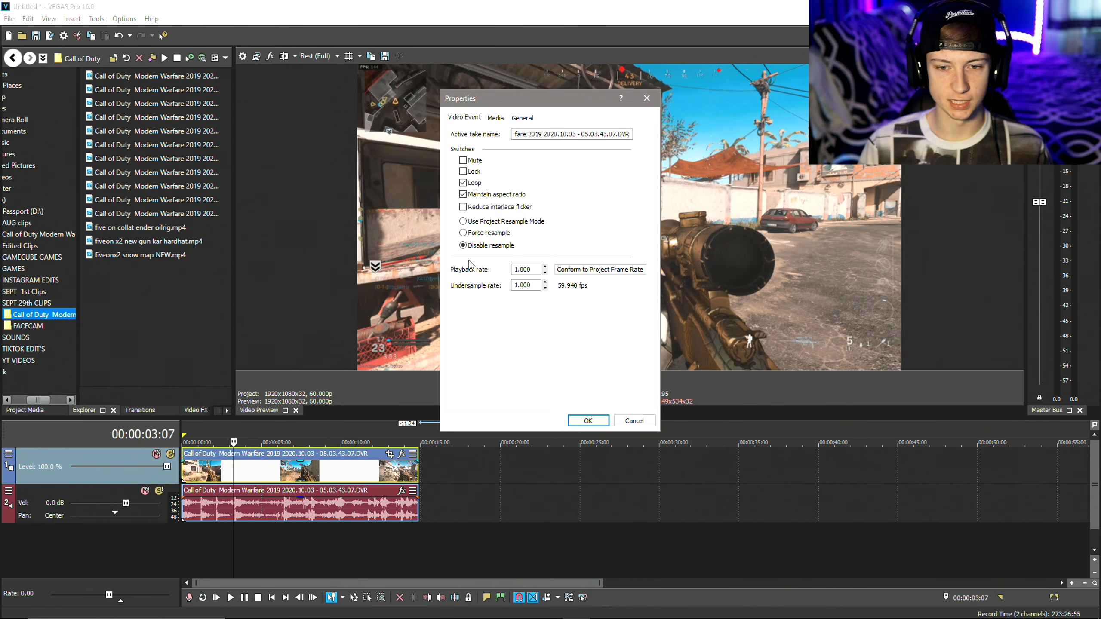
pyautogui.click(588, 421)
# - Check the footage at several points between the middle and end of the clip to locate the kill moments
pyautogui.click(366, 482)
pyautogui.click(305, 473)
pyautogui.click(354, 473)
pyautogui.click(390, 473)
pyautogui.click(265, 472)
pyautogui.click(345, 472)
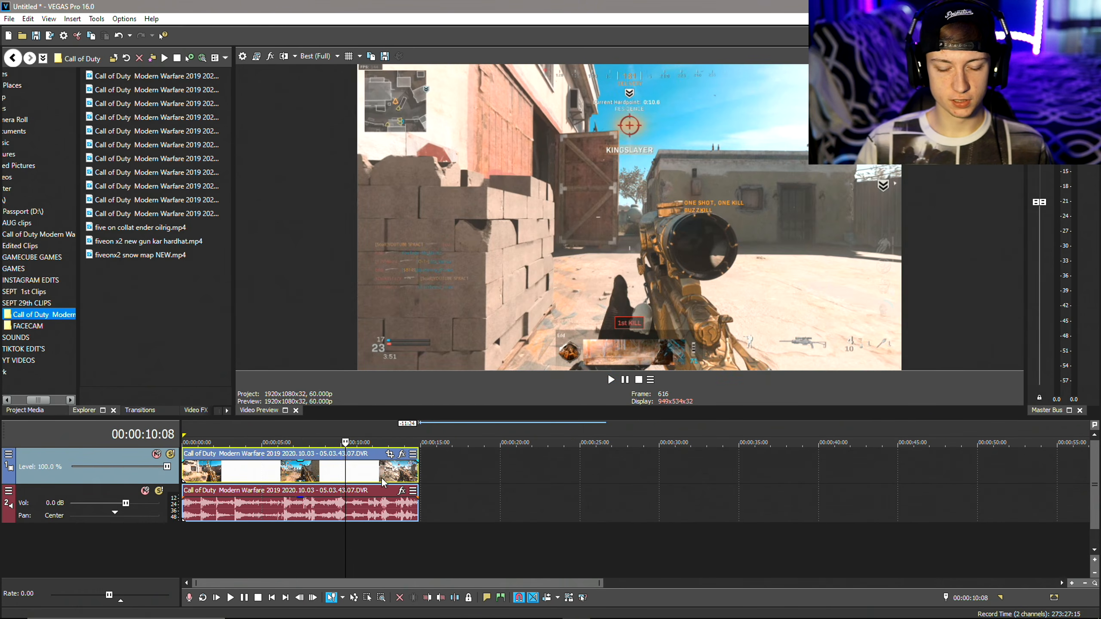
pyautogui.click(401, 473)
pyautogui.click(313, 478)
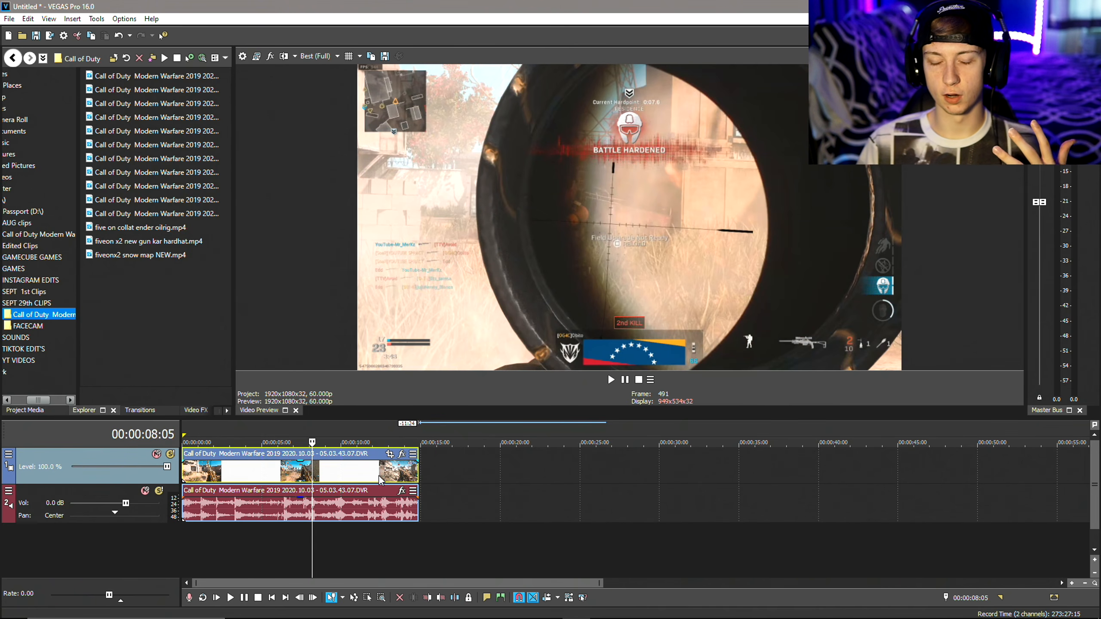
# - Play the clip from near its start and drop a timeline marker at the final kill
pyautogui.click(386, 474)
pyautogui.click(206, 490)
pyautogui.click(230, 598)
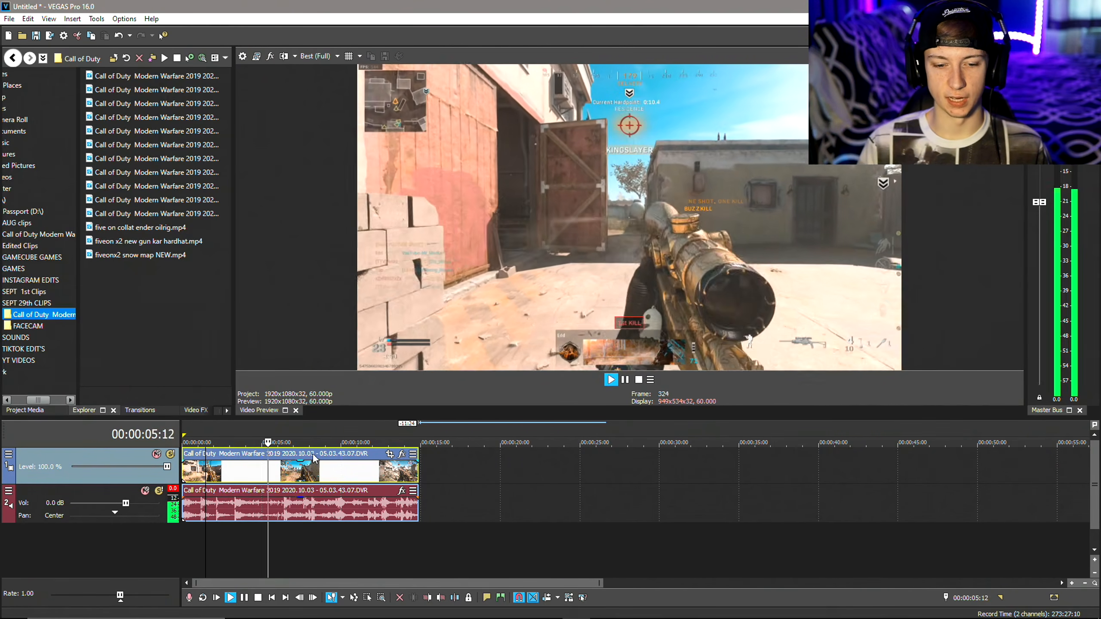
pyautogui.click(243, 599)
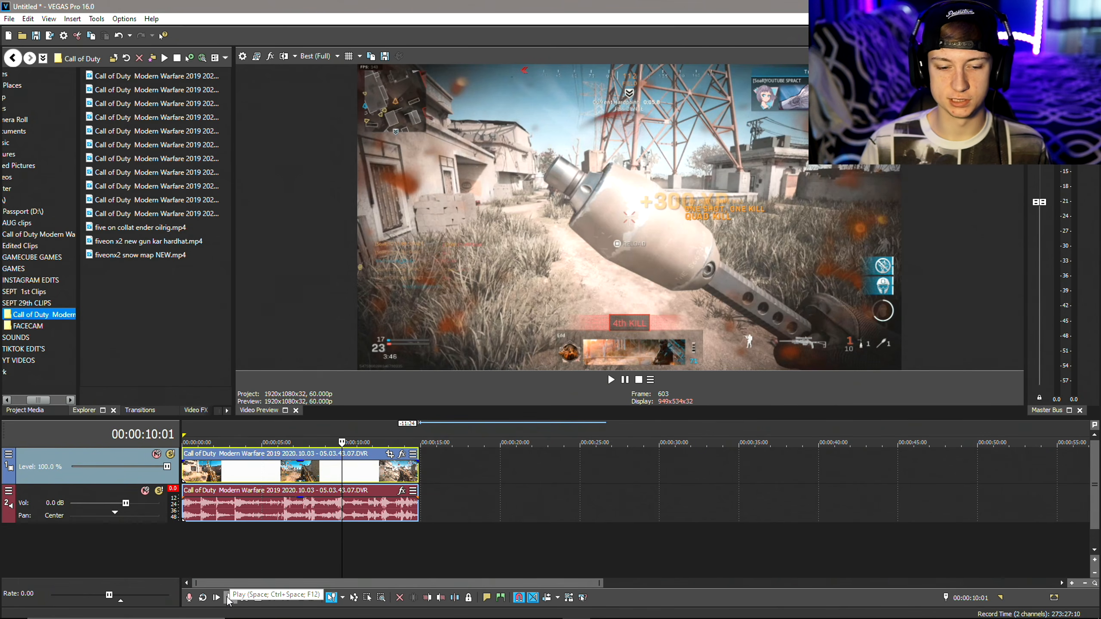
pyautogui.click(230, 599)
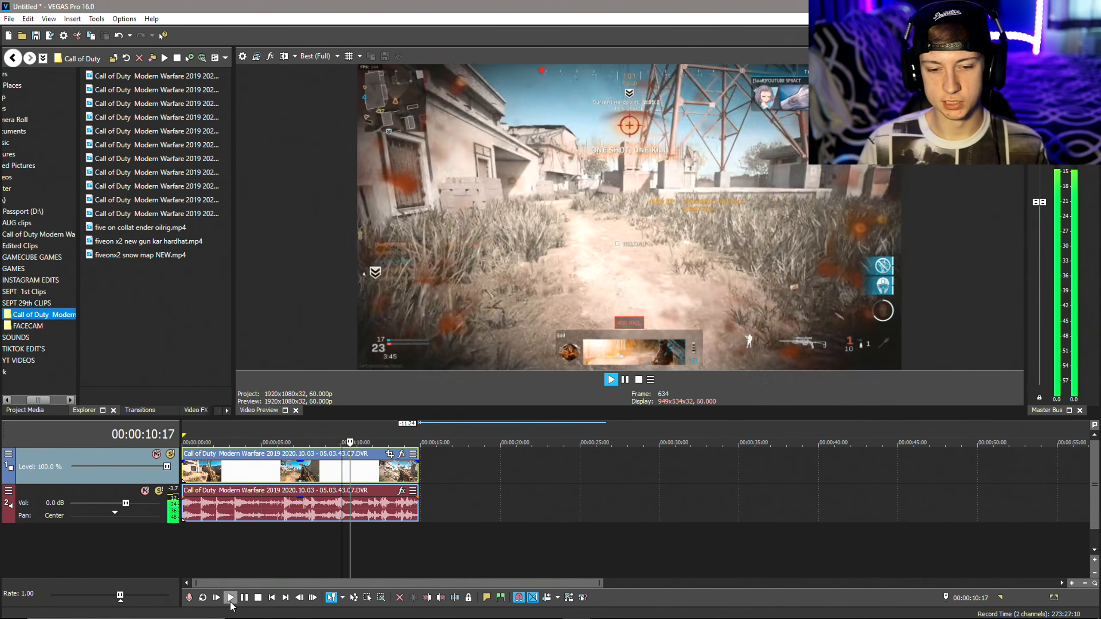
pyautogui.press('m')
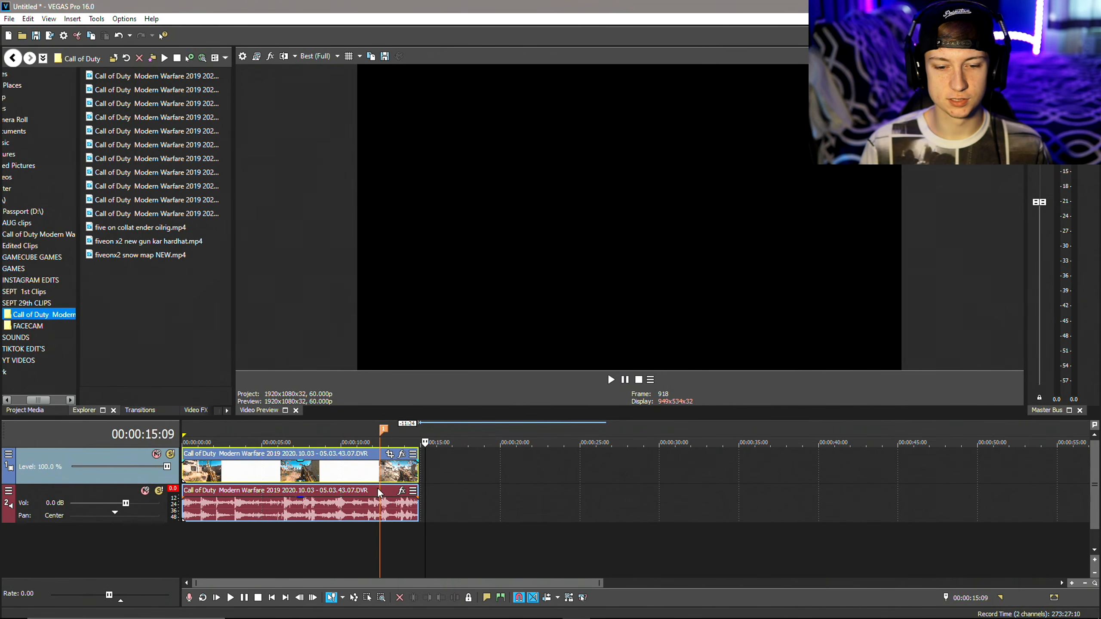
pyautogui.moveTo(313, 476); pyautogui.dragTo(292, 486)
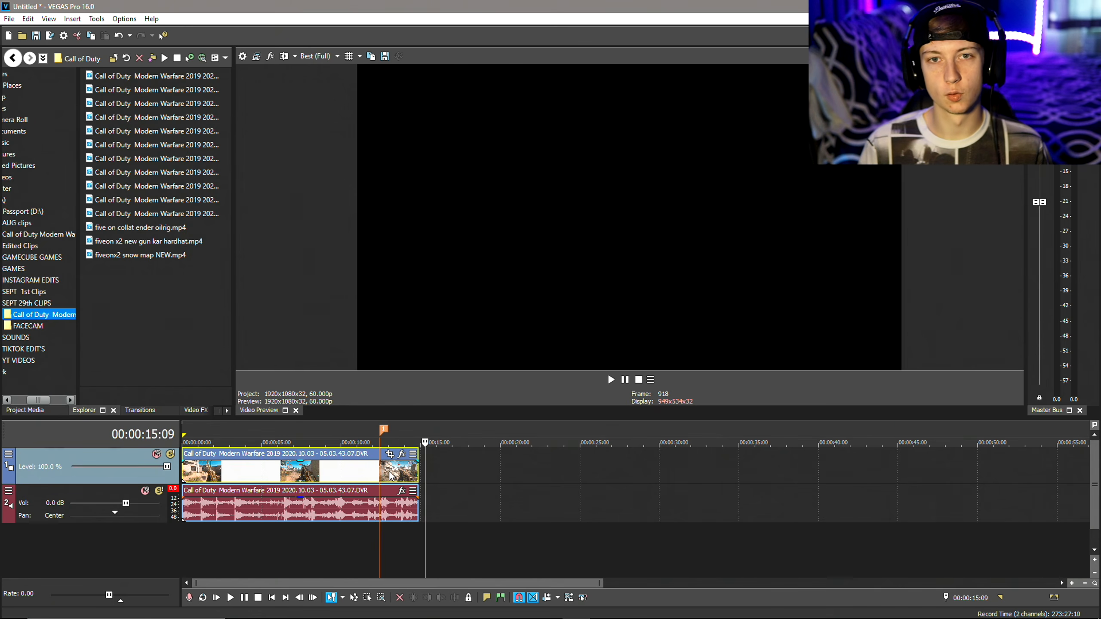
# - Delete the timeline marker at the final kill
pyautogui.rightClick(383, 431)
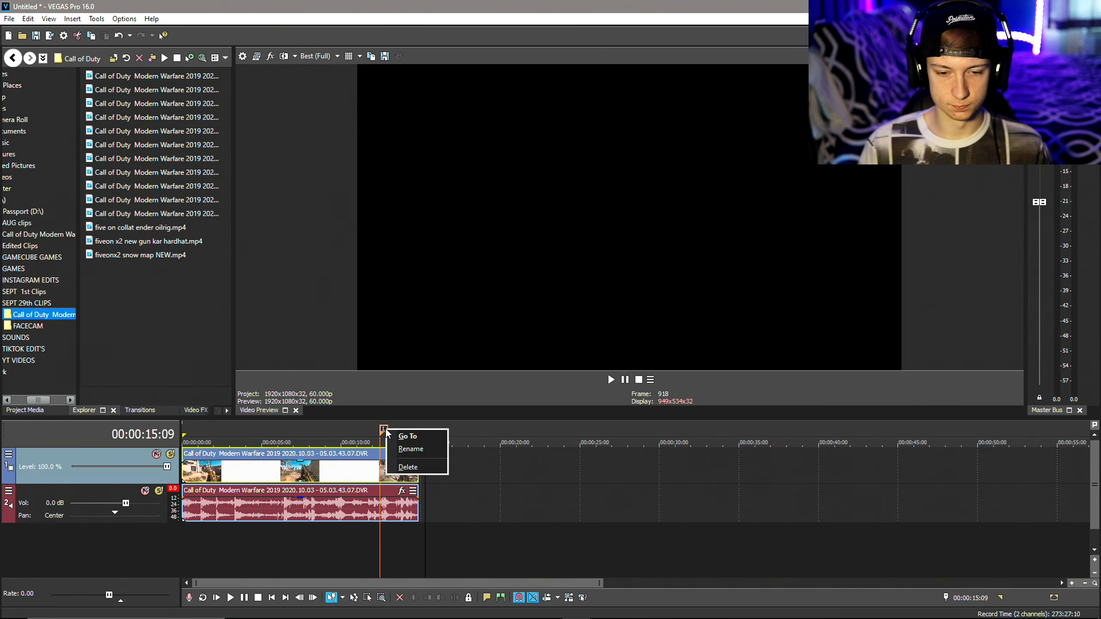
pyautogui.click(412, 467)
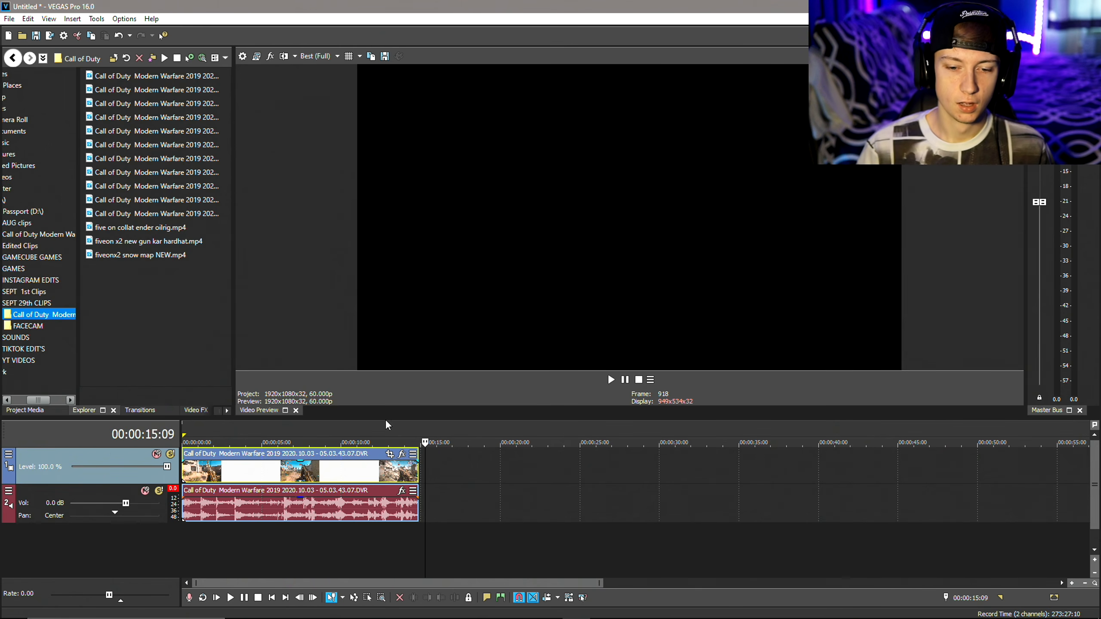
# - Find the exact frame of the final kill near the clip's end and split the video and audio there, at 00:00:12:19
pyautogui.click(393, 484)
pyautogui.click(380, 479)
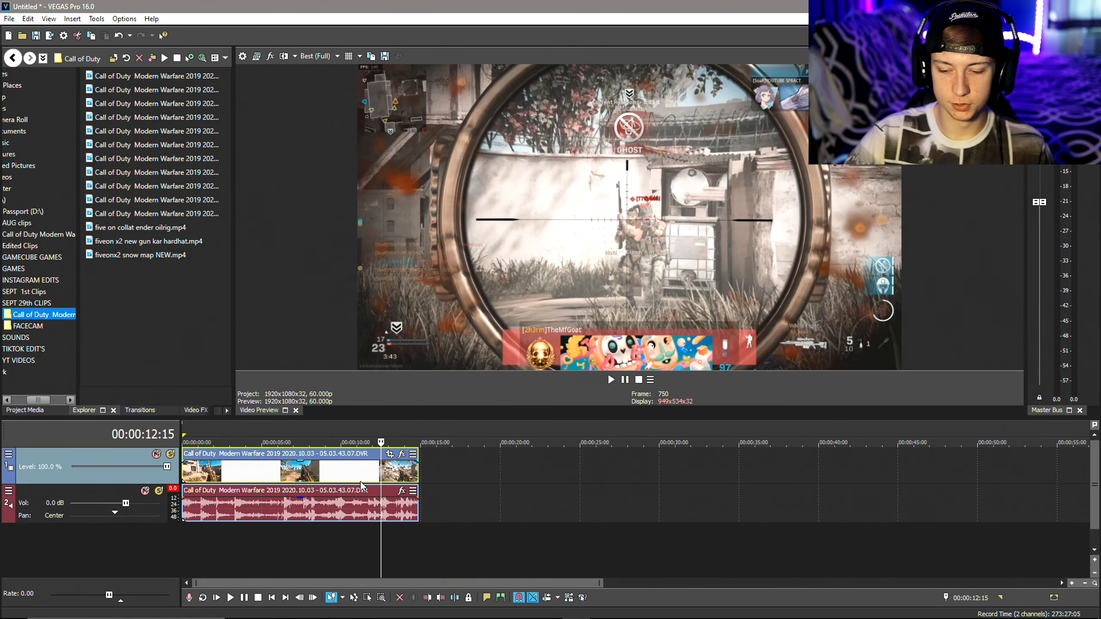
pyautogui.press('Right')
pyautogui.press('Right')
pyautogui.press('Right')
pyautogui.press('Right')
pyautogui.press('Right')
pyautogui.press('Right')
pyautogui.press('Right')
pyautogui.press('Right')
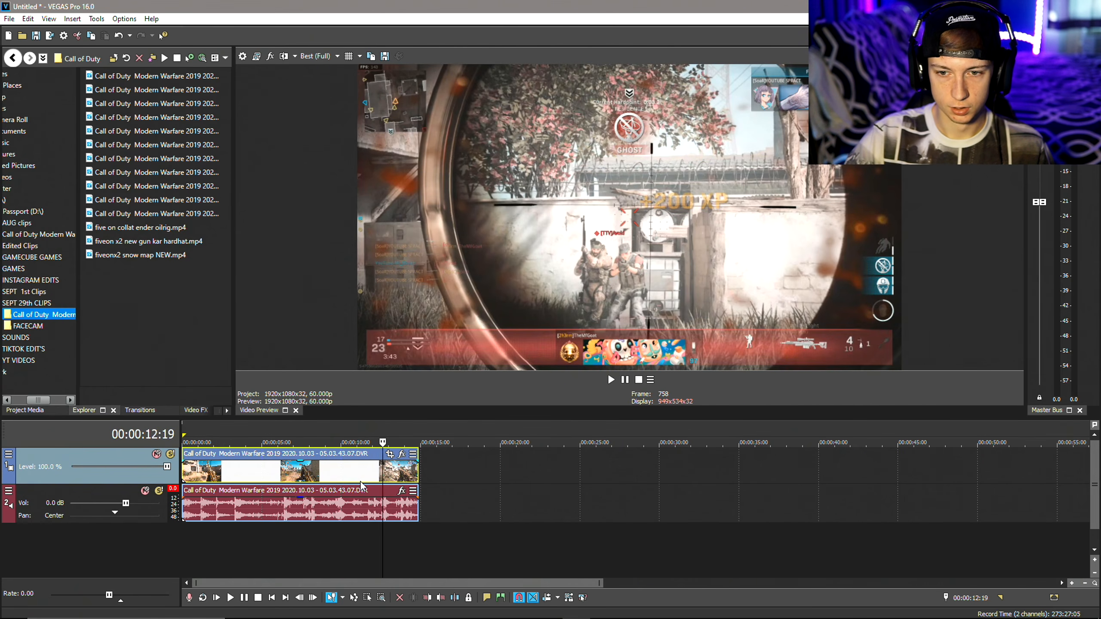
pyautogui.scroll(3, 446, 475)
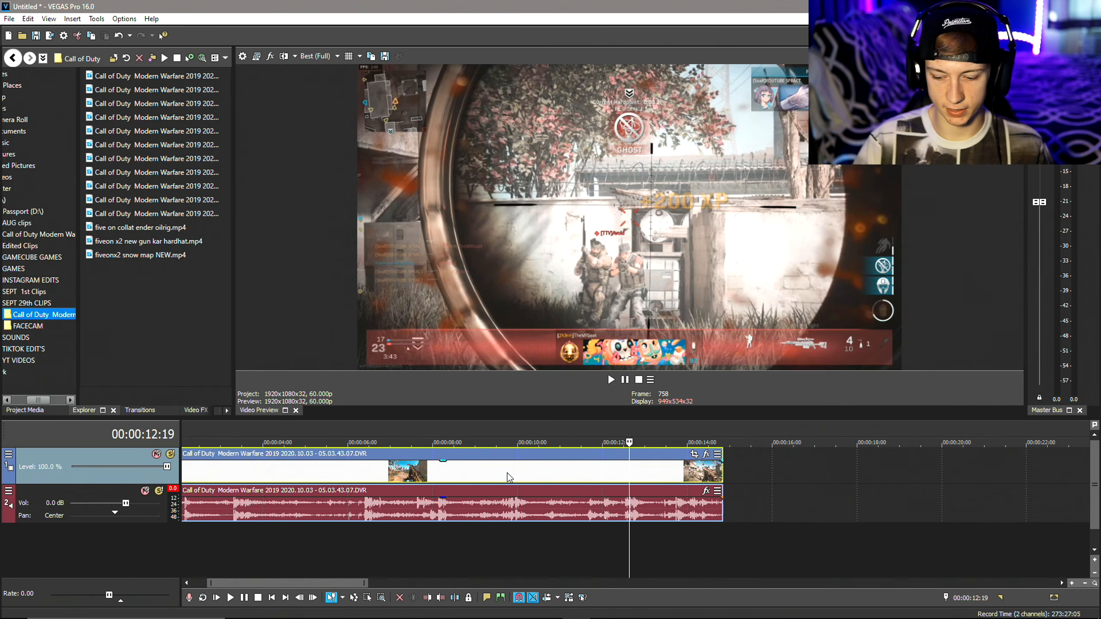
pyautogui.press('Left')
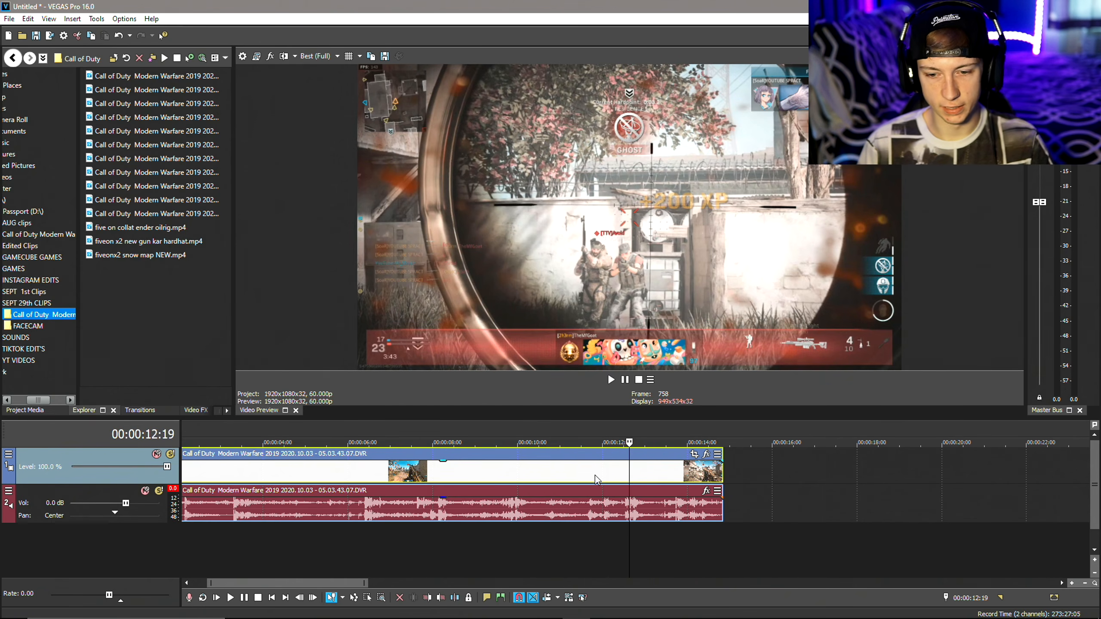
pyautogui.press('s')
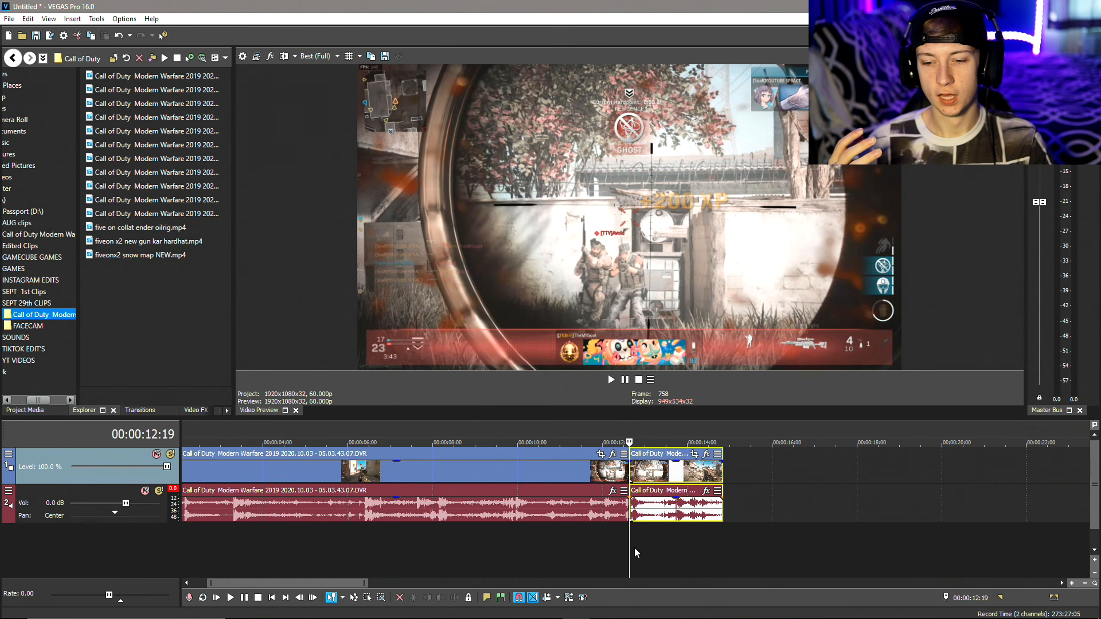
# - Time-stretch the video and audio after the split to 25% speed, keeping about the same section length, and play the slowed part
pyautogui.moveTo(722, 453)
pyautogui.mouseDown()
pyautogui.moveTo(652, 485)
pyautogui.moveTo(664, 459)
pyautogui.moveTo(722, 460)
pyautogui.mouseUp()
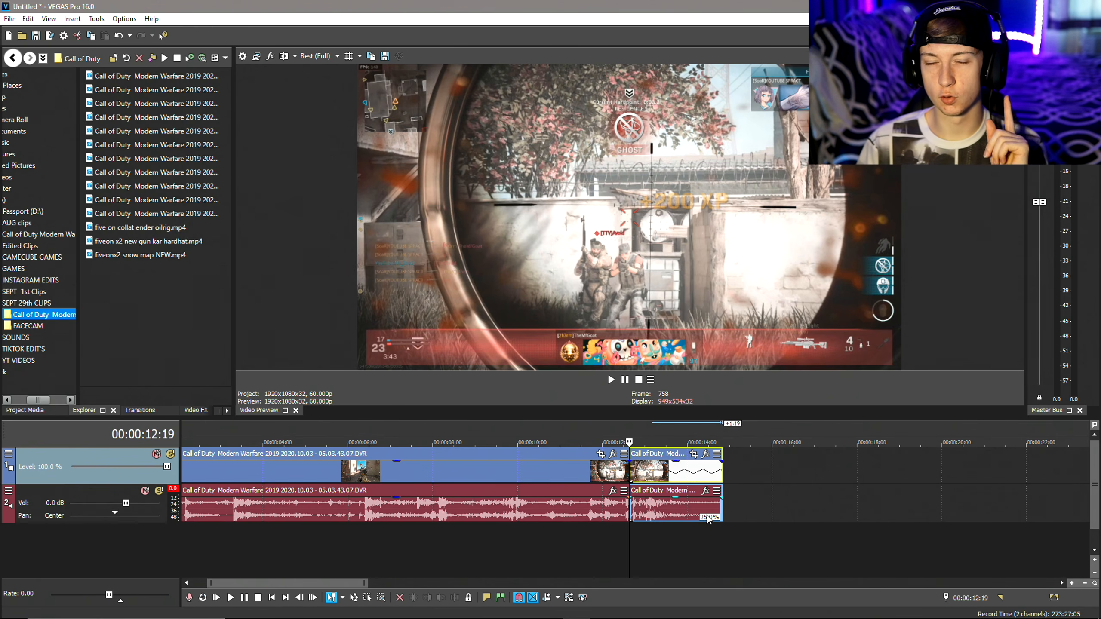
pyautogui.moveTo(722, 503); pyautogui.dragTo(749, 495)
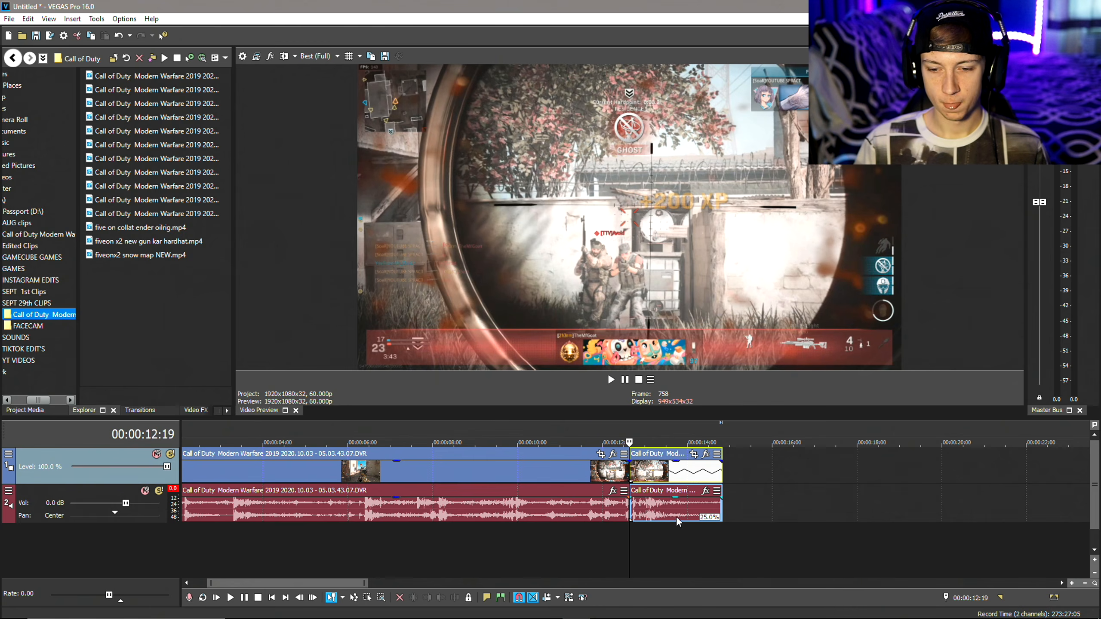
pyautogui.click(602, 514)
pyautogui.press('space')
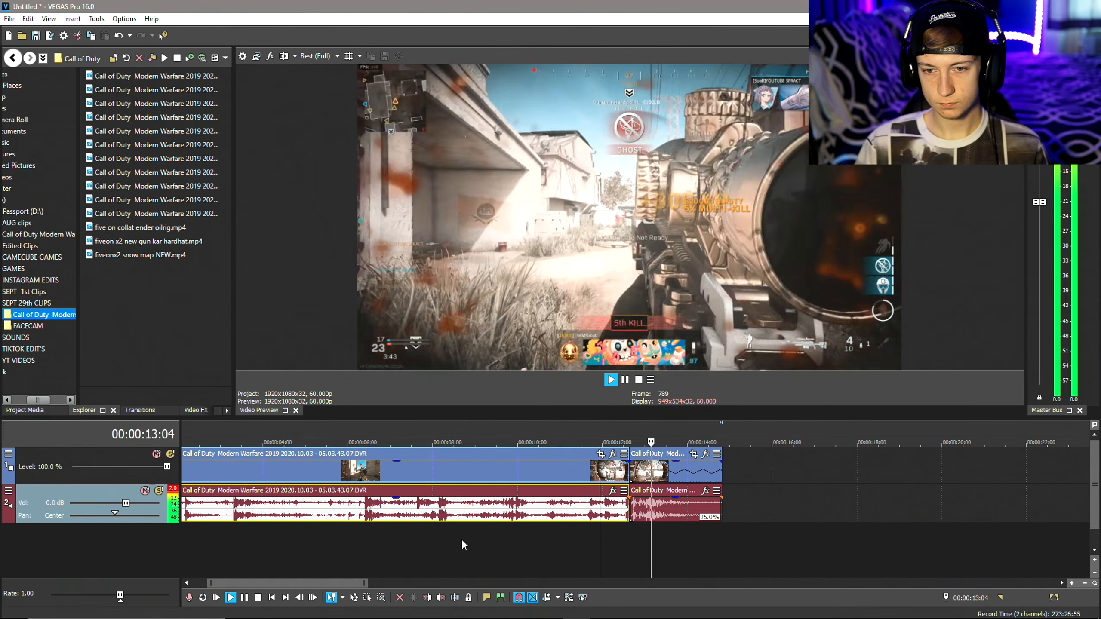
pyautogui.click(610, 377)
pyautogui.click(642, 547)
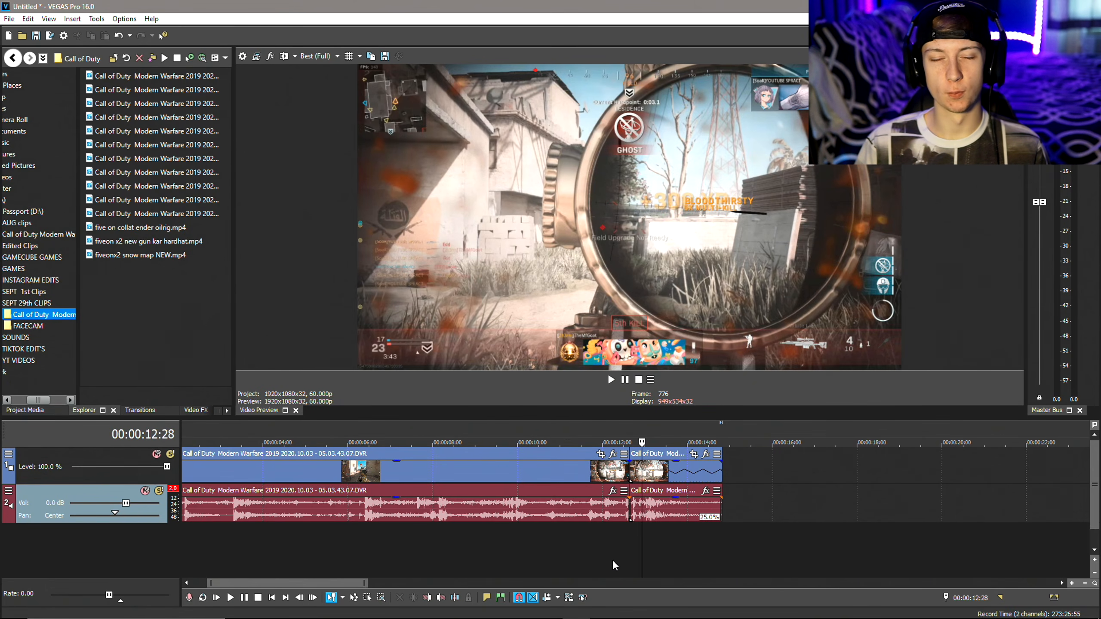
# - Lock the slowed audio event's pitch change to its stretch and play back the transition into slow motion
pyautogui.click(684, 554)
pyautogui.rightClick(668, 509)
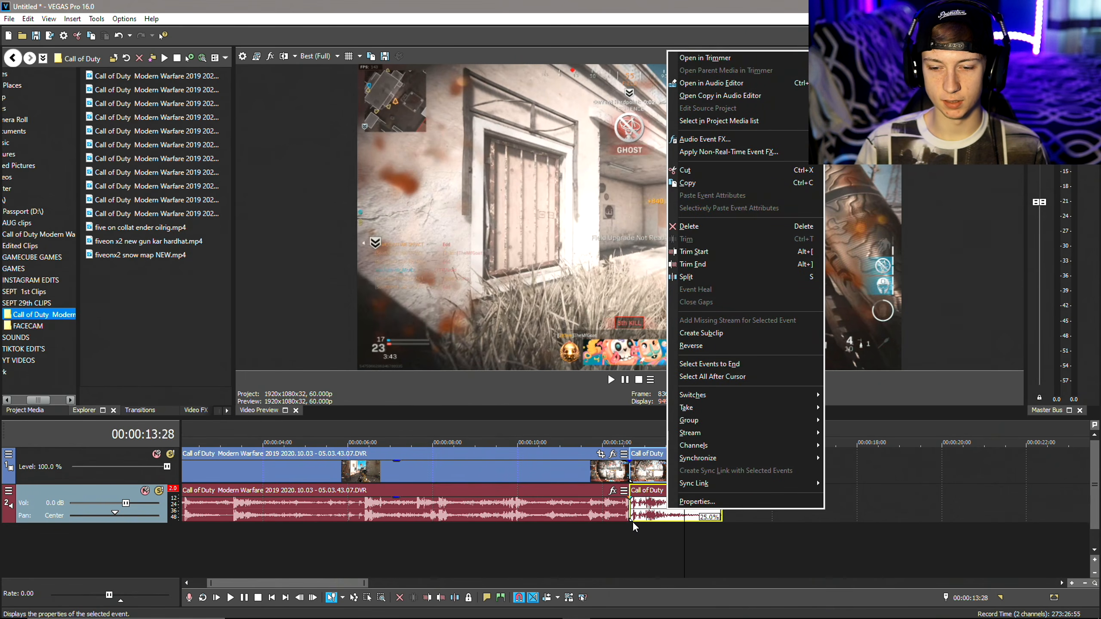
pyautogui.click(697, 503)
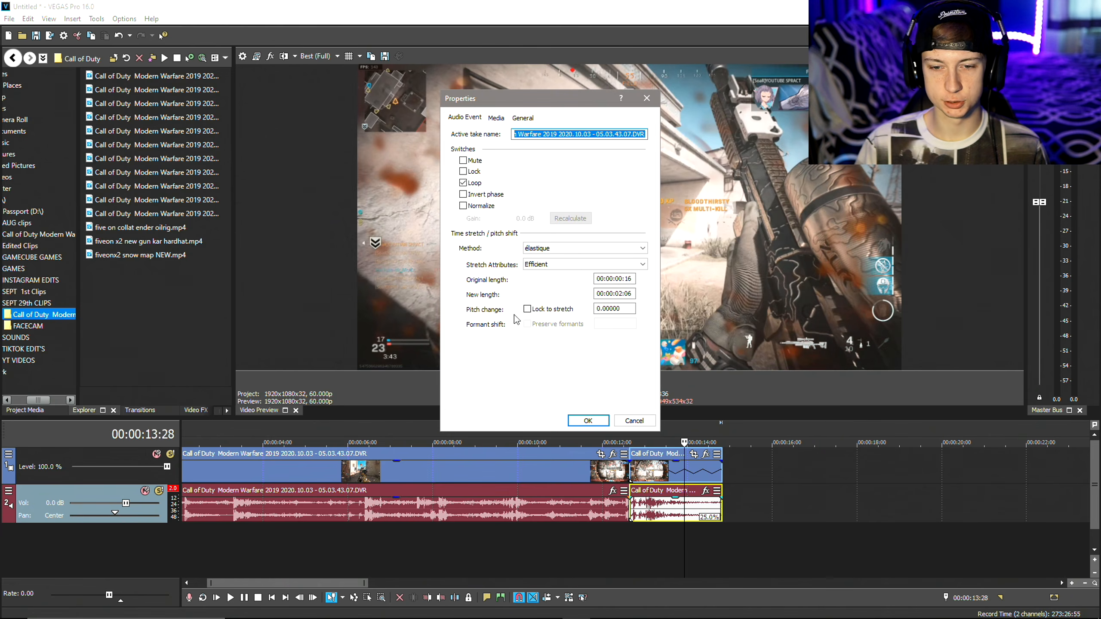
pyautogui.click(529, 310)
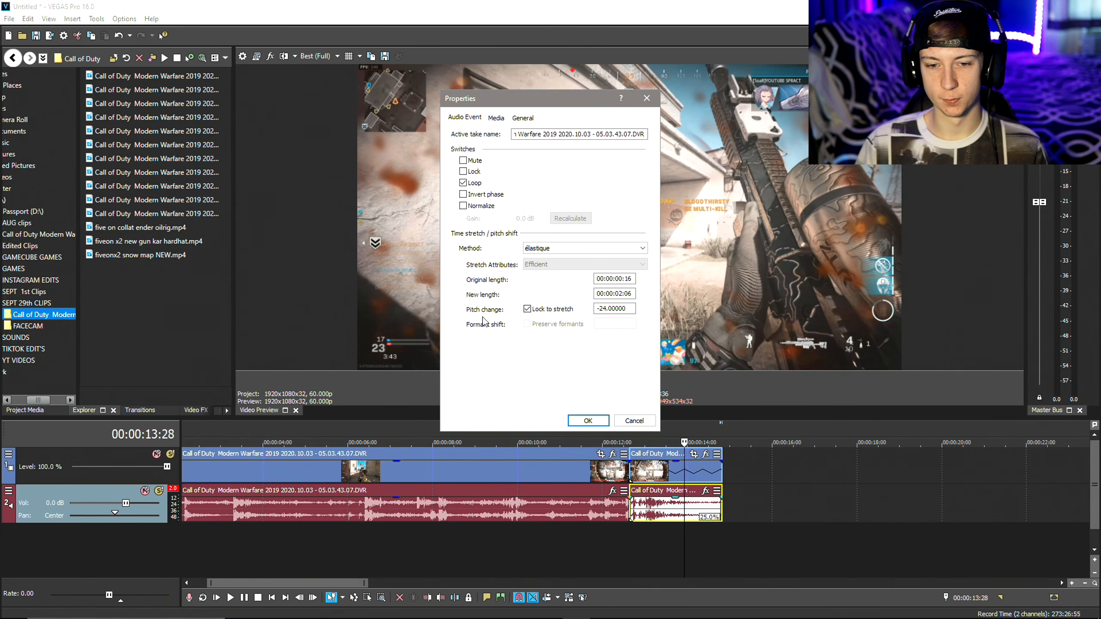
pyautogui.click(588, 420)
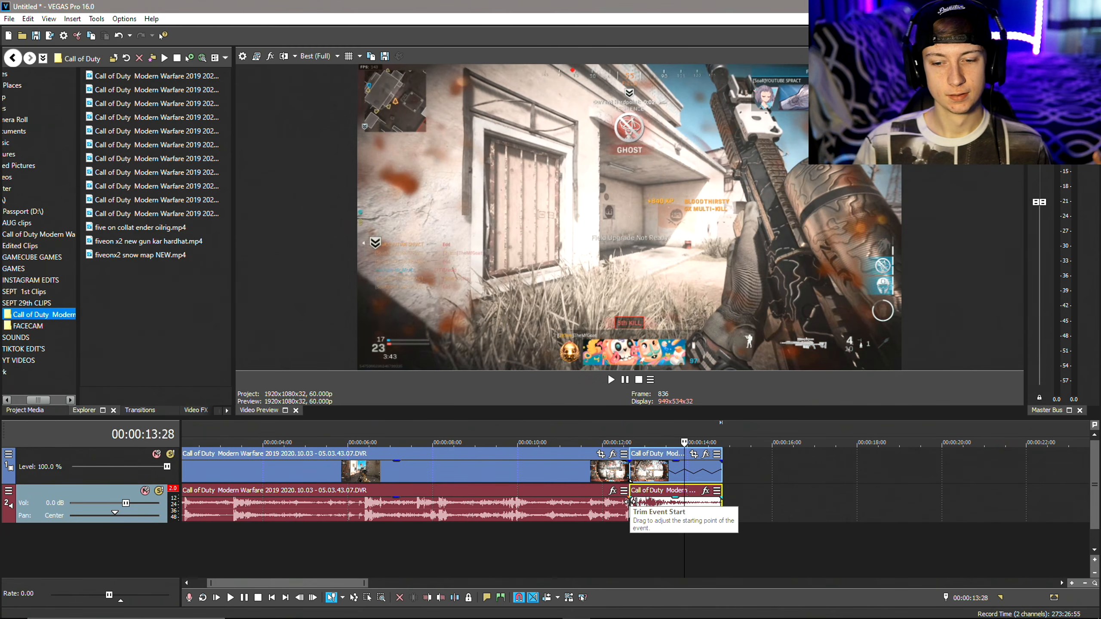
pyautogui.click(605, 548)
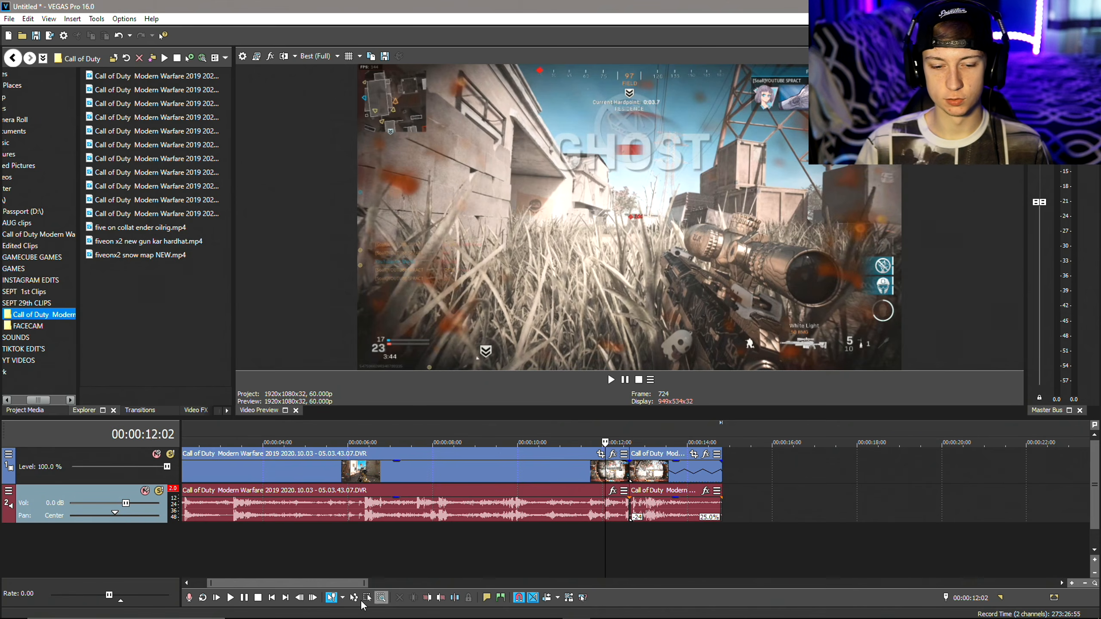
pyautogui.click(230, 598)
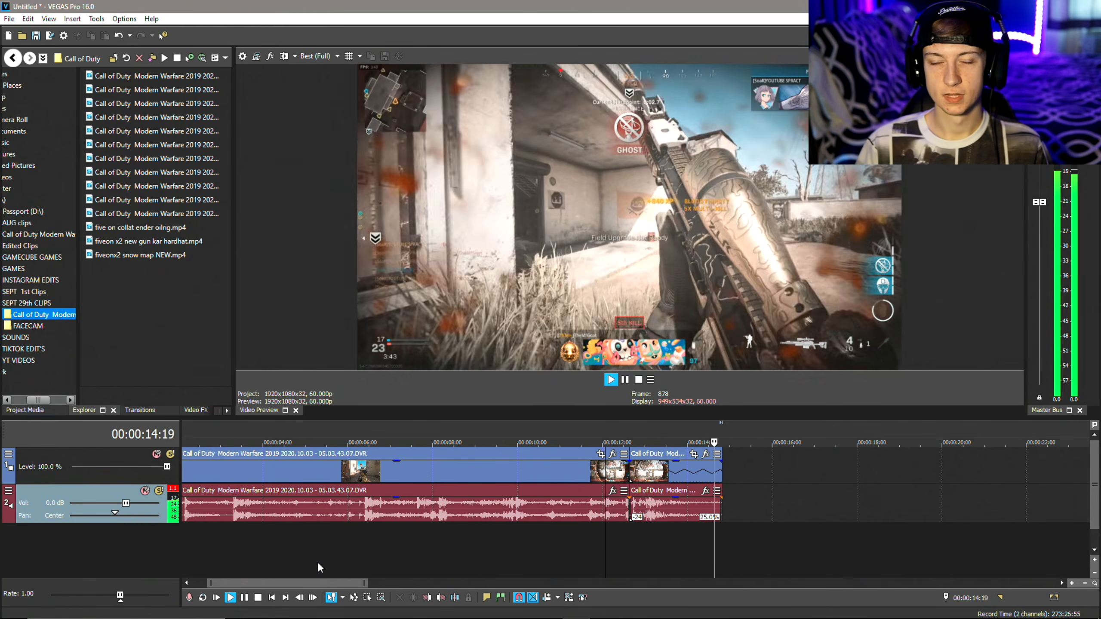
pyautogui.click(244, 597)
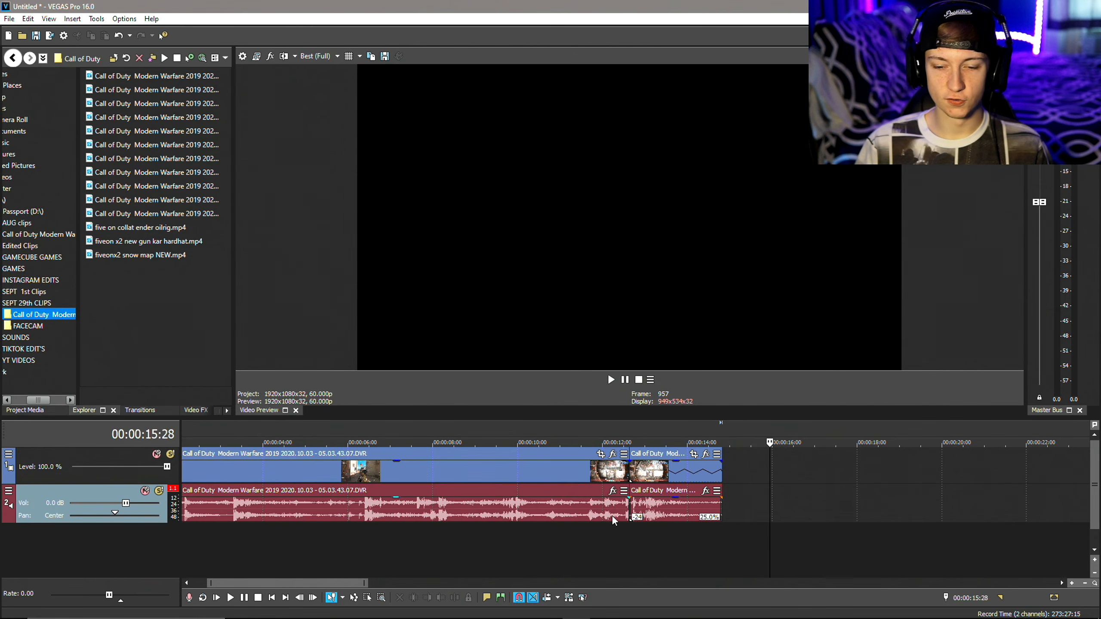
# - Add fade-outs to the slowed video and audio events, running from 00:00:13:16 to their ends
pyautogui.scroll(-3, 562, 472)
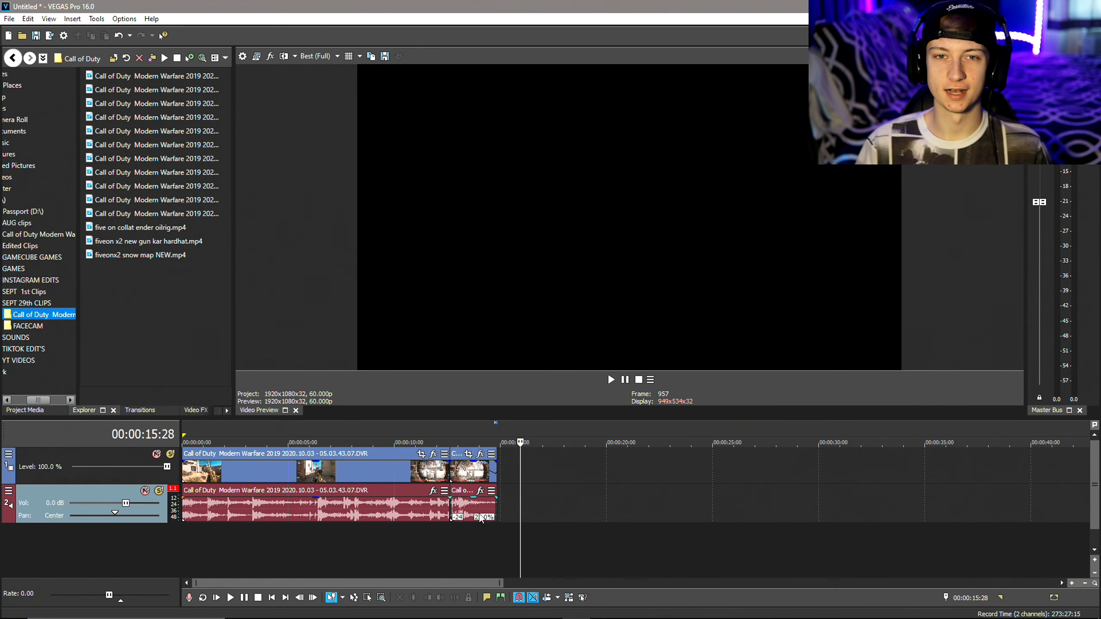
pyautogui.moveTo(376, 415)
pyautogui.mouseDown()
pyautogui.moveTo(376, 366)
pyautogui.moveTo(376, 410)
pyautogui.mouseUp()
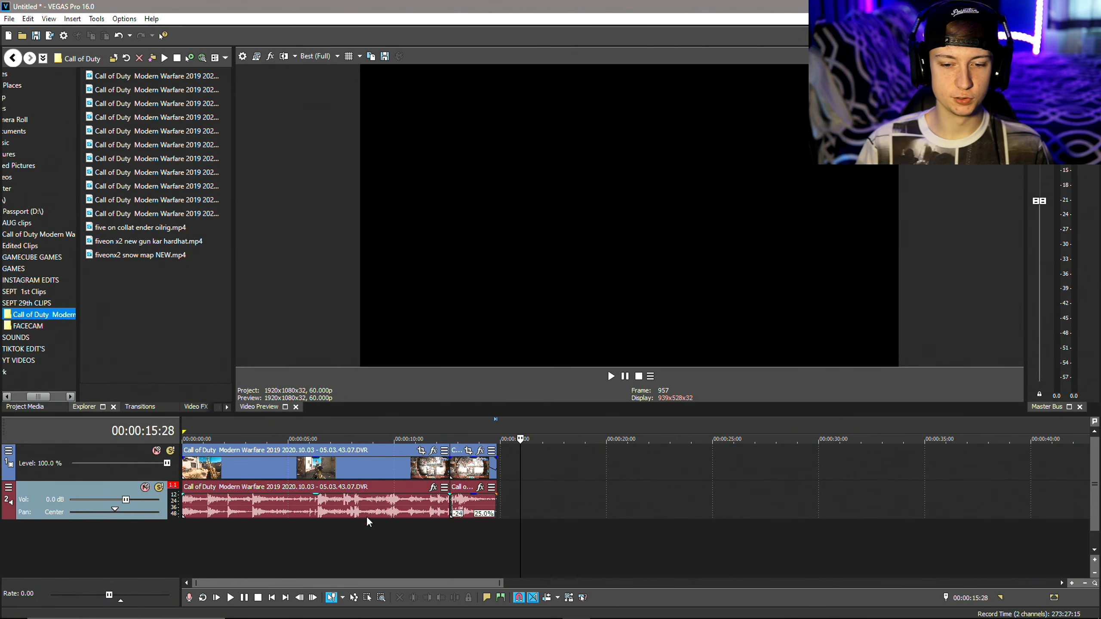
pyautogui.click(469, 549)
pyautogui.scroll(3, 472, 549)
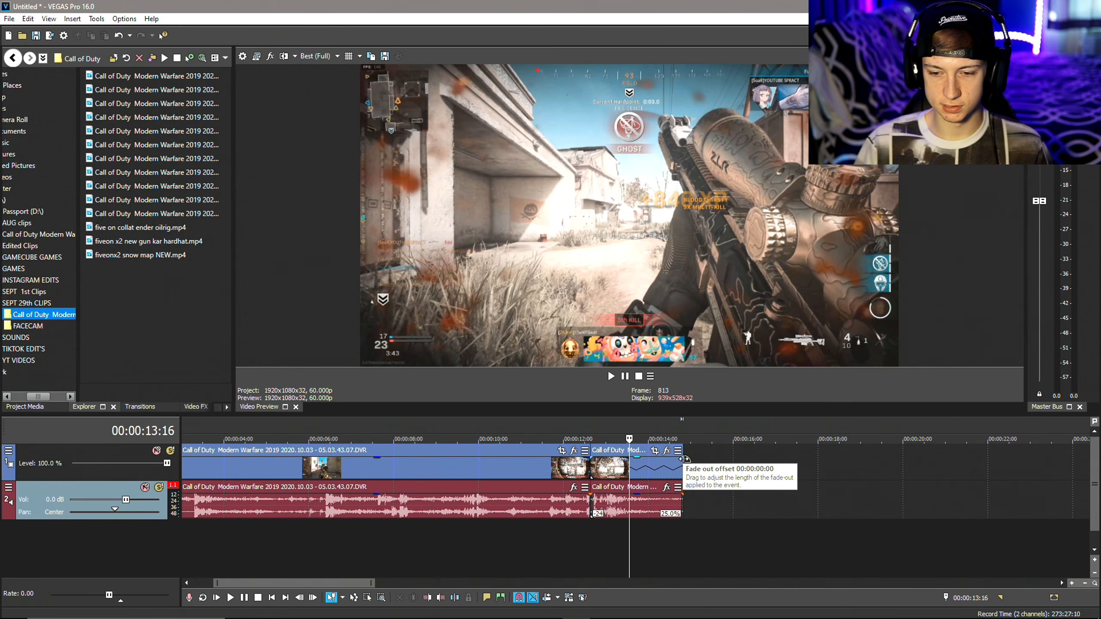
pyautogui.moveTo(685, 459); pyautogui.dragTo(631, 479)
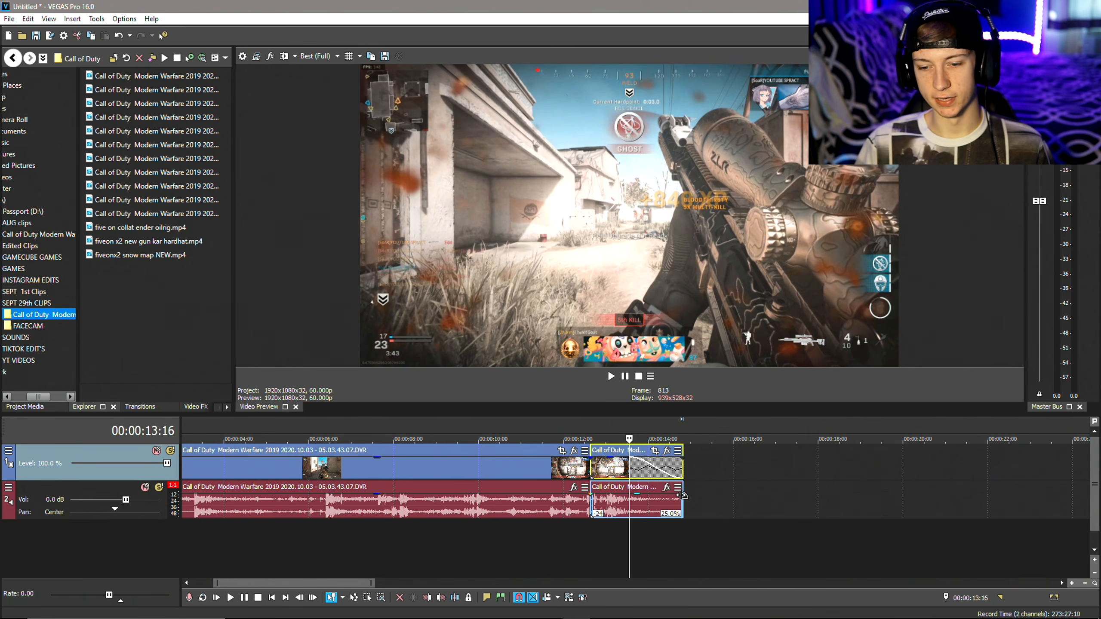
pyautogui.moveTo(682, 492); pyautogui.dragTo(629, 503)
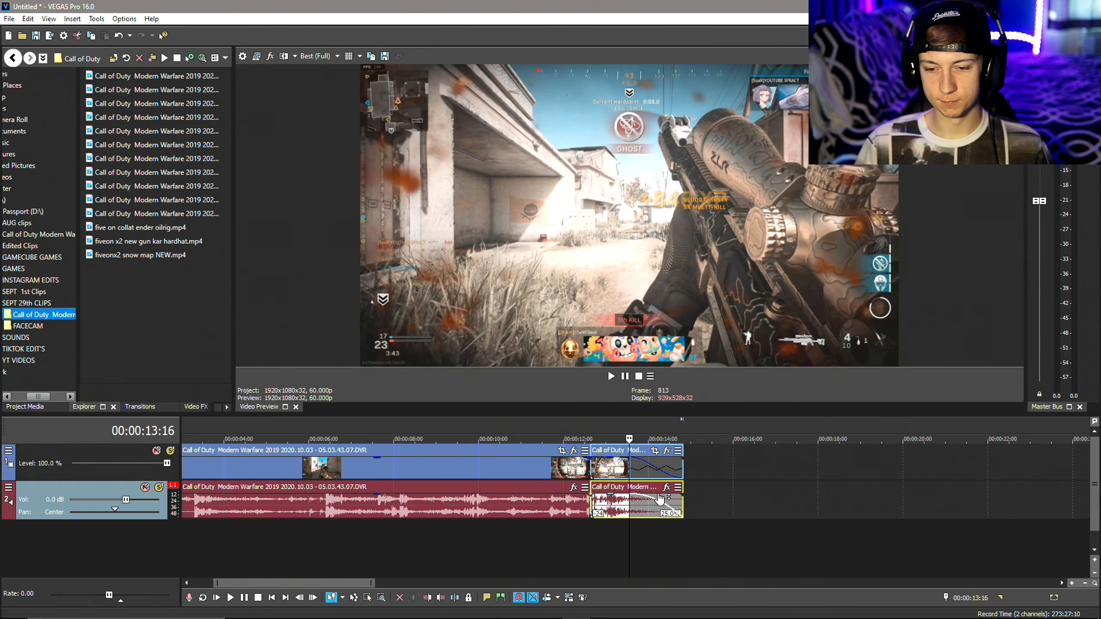
# - Play the ending from about 00:00:11:03 and check the fade to black at several points in the slowed section
pyautogui.click(526, 558)
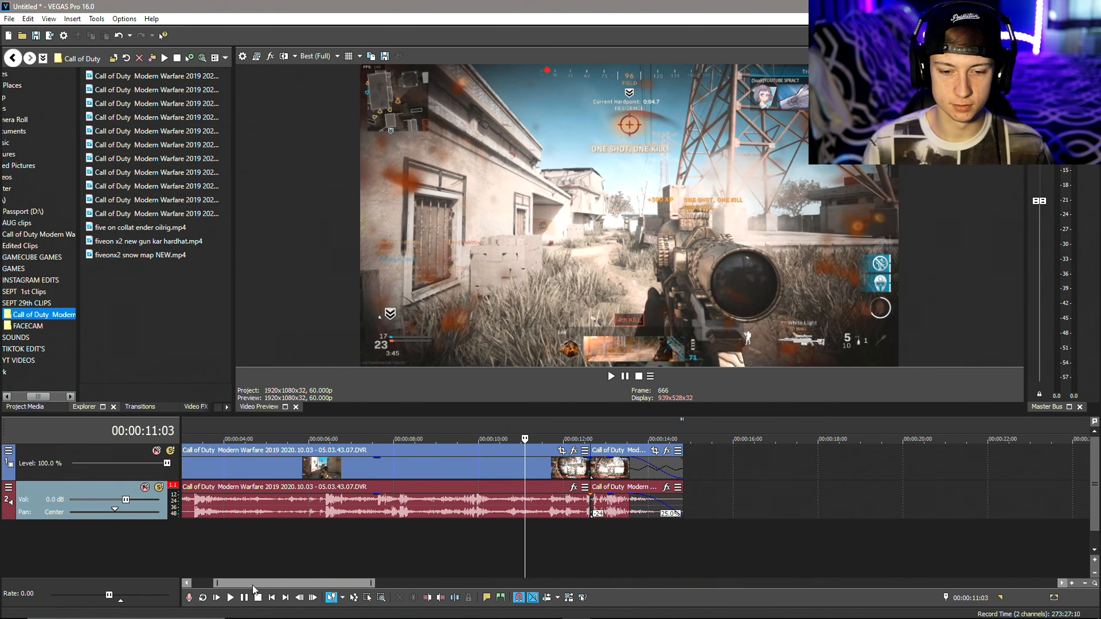
pyautogui.click(231, 598)
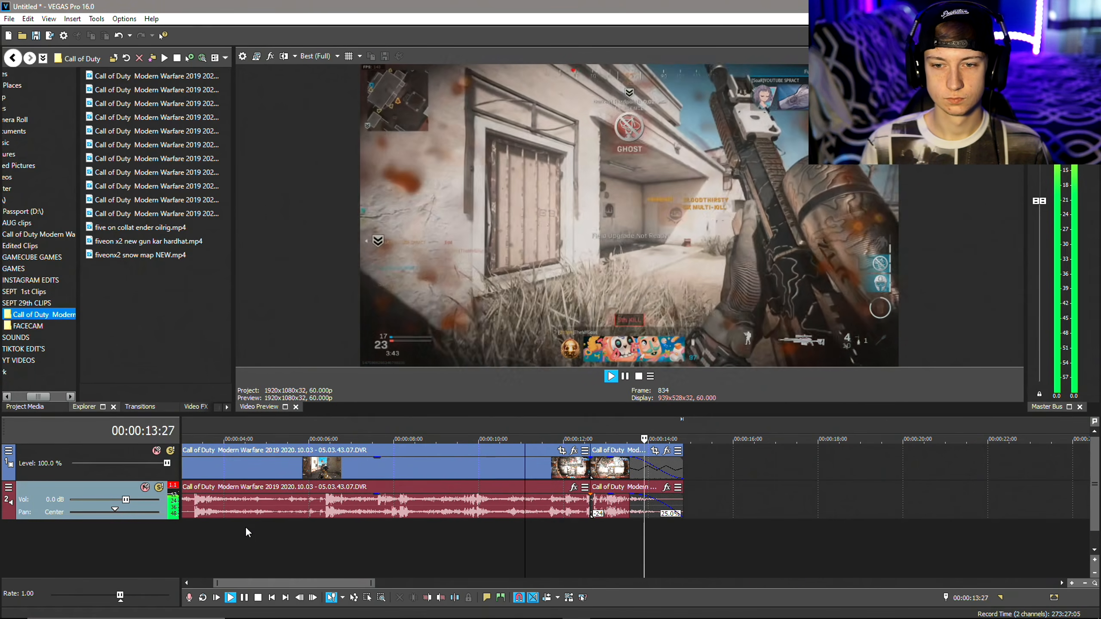
pyautogui.click(230, 600)
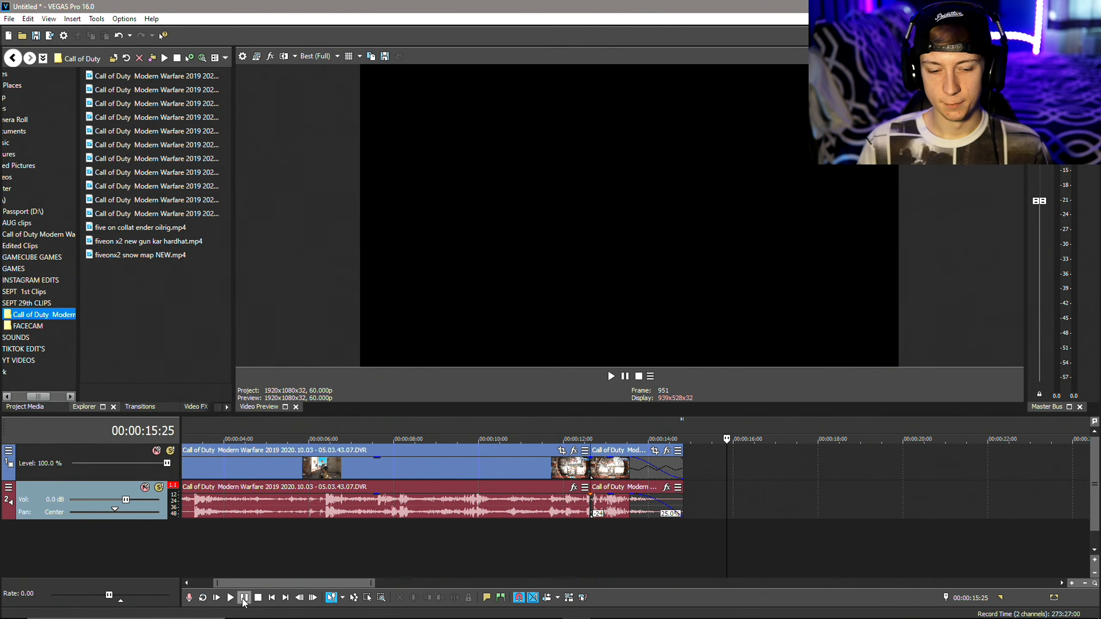
pyautogui.click(634, 563)
pyautogui.click(644, 562)
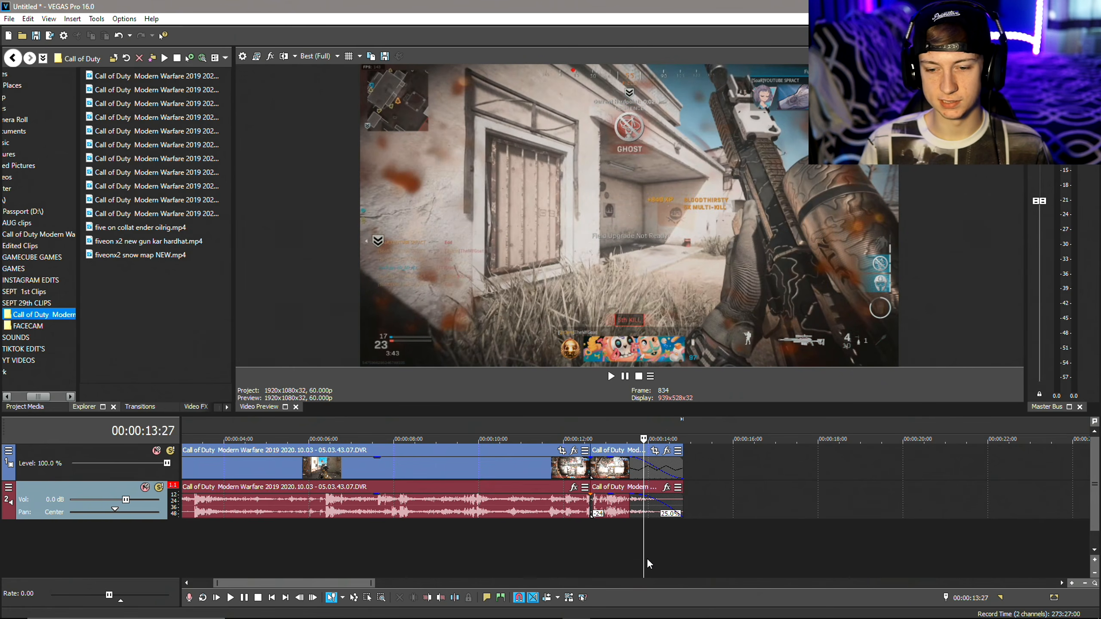
pyautogui.click(654, 560)
pyautogui.click(666, 558)
pyautogui.click(676, 556)
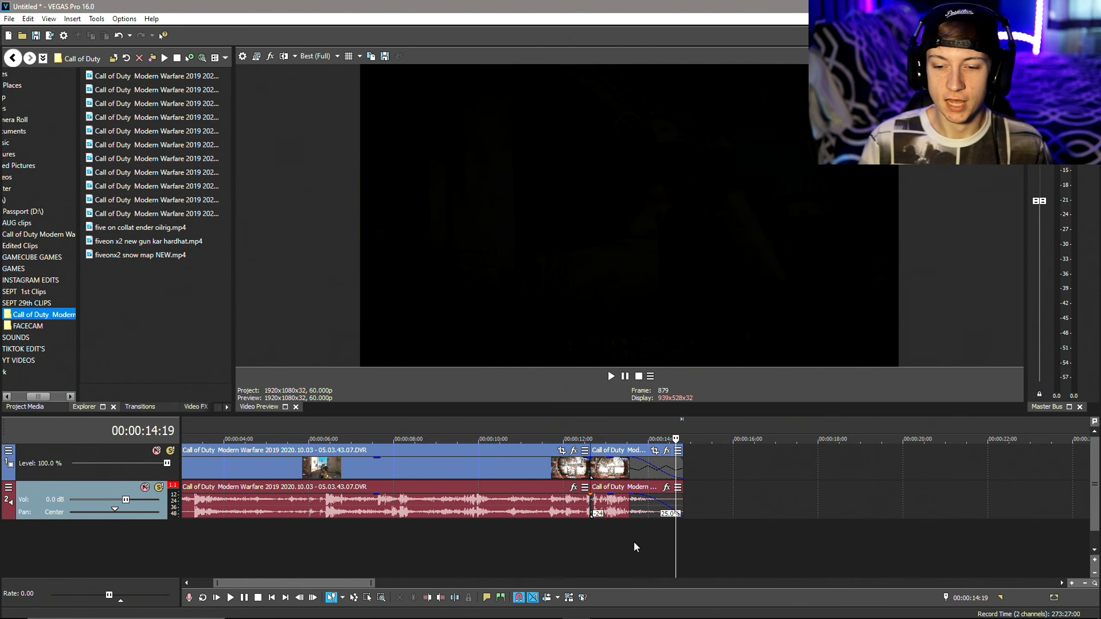
# - Add the VEGAS Glow effect to the slowed video event after the final kill
pyautogui.scroll(-2, 586, 498)
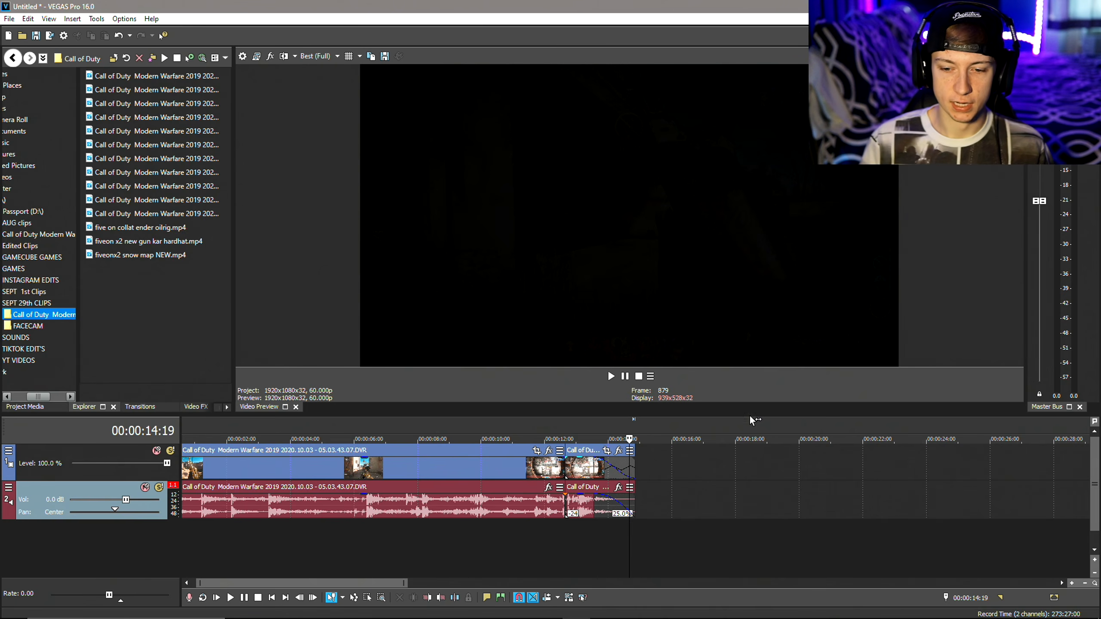
pyautogui.click(616, 451)
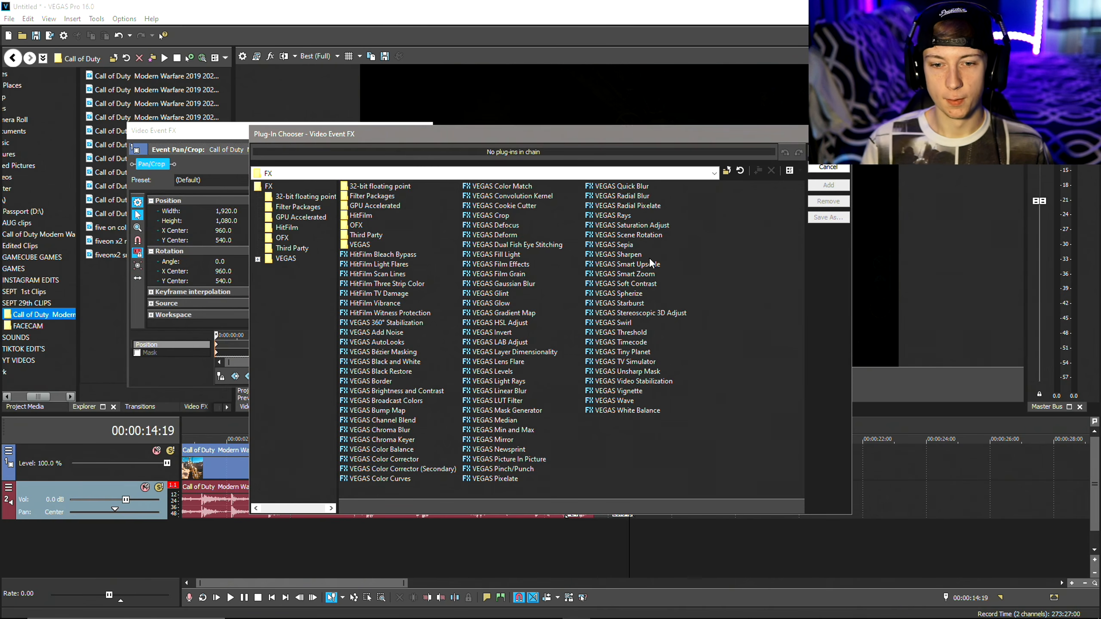
pyautogui.click(498, 305)
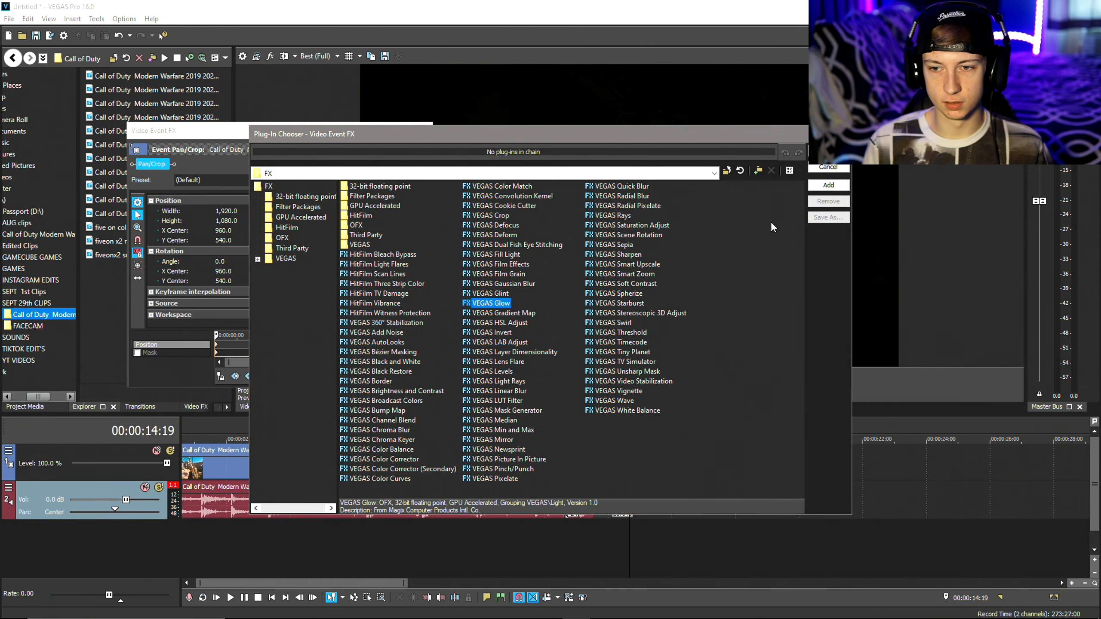
pyautogui.click(822, 184)
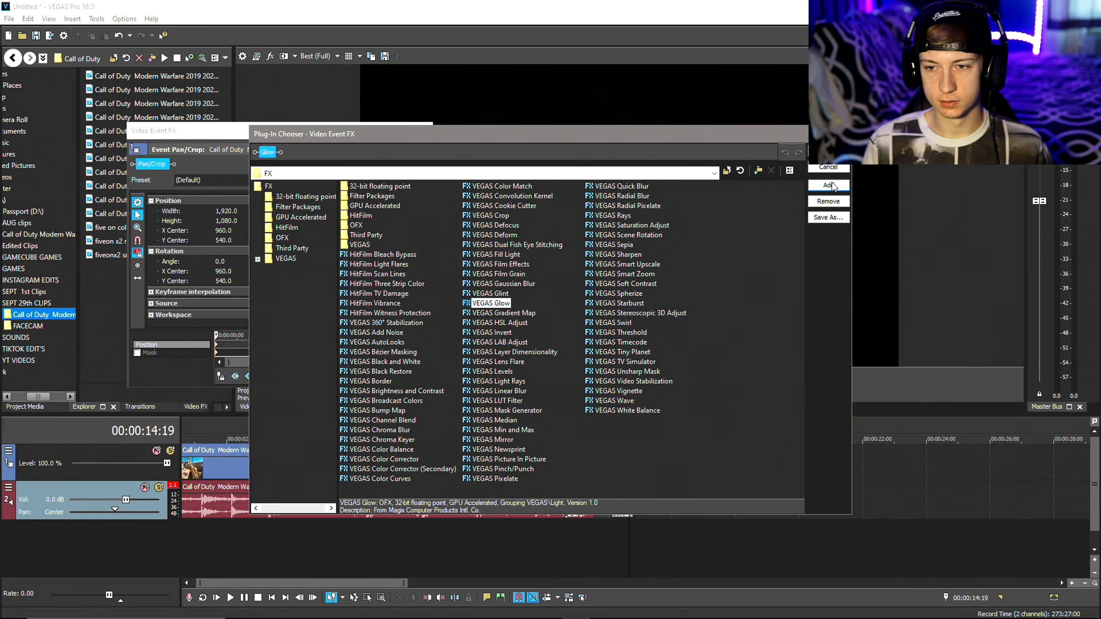
pyautogui.click(828, 151)
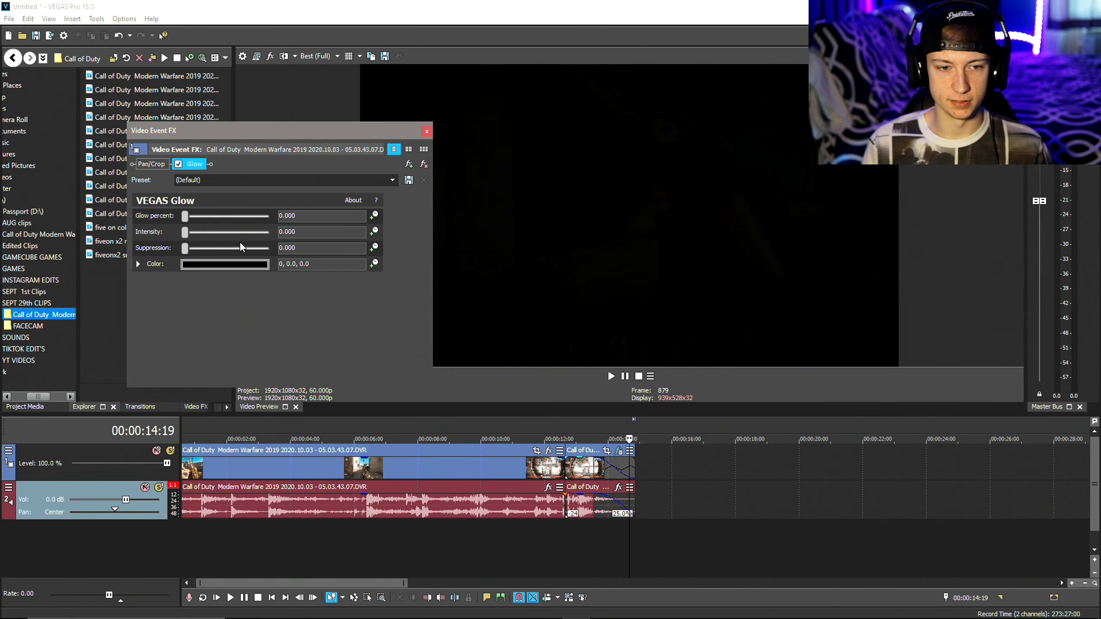
# - Set the glow percent to 0.075, intensity to 0.952 and suppression to 0.102, and play back the glowing ending
pyautogui.click(586, 473)
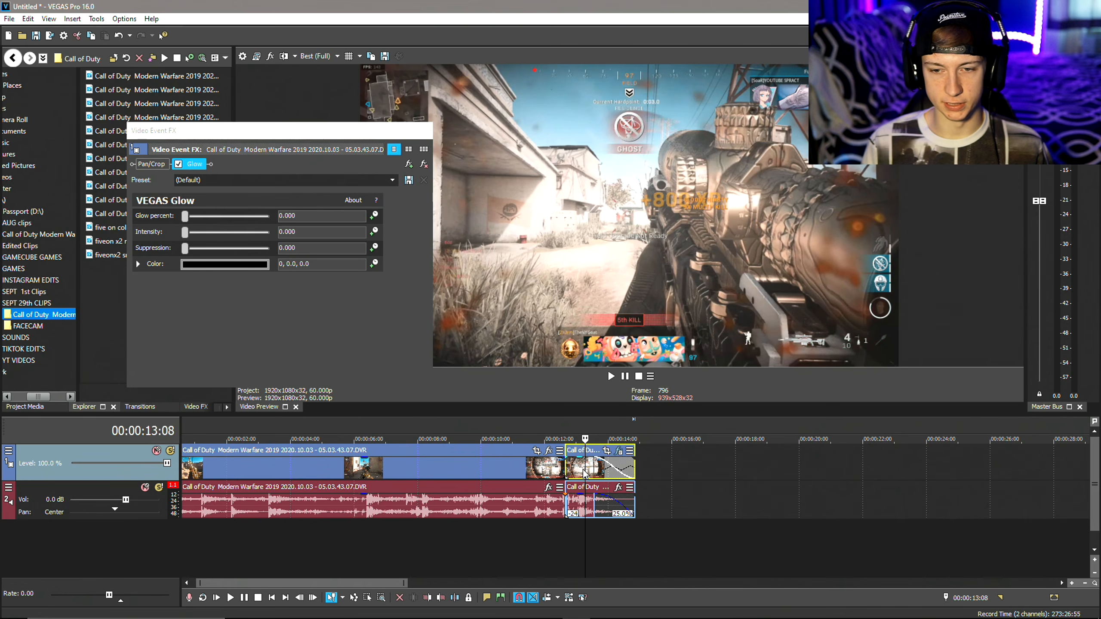
pyautogui.click(570, 473)
pyautogui.moveTo(185, 215); pyautogui.dragTo(194, 248)
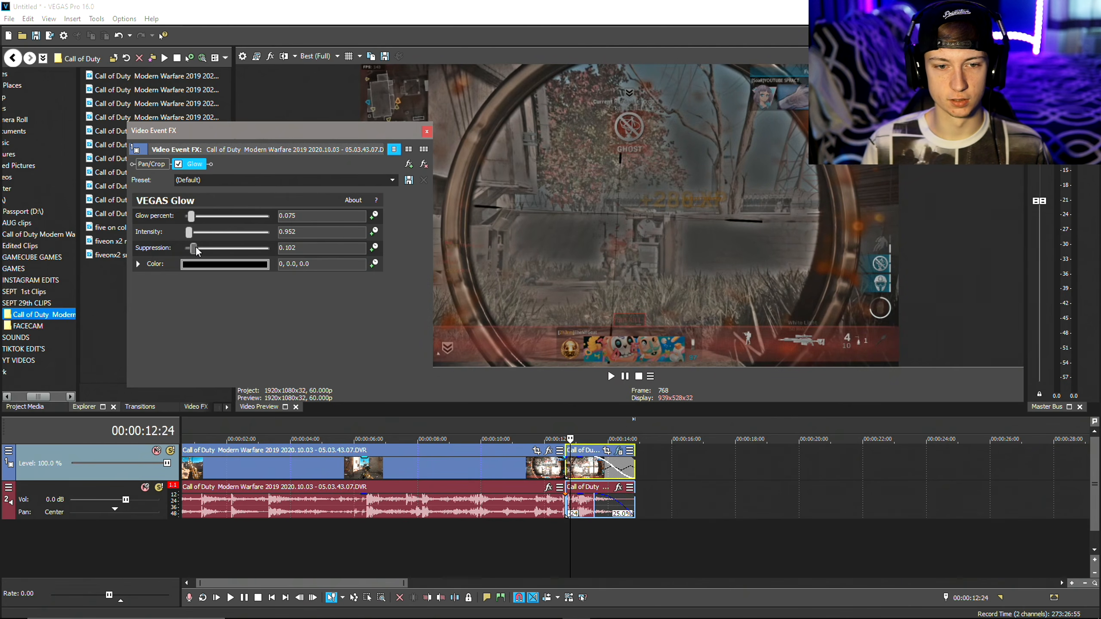
pyautogui.click(427, 131)
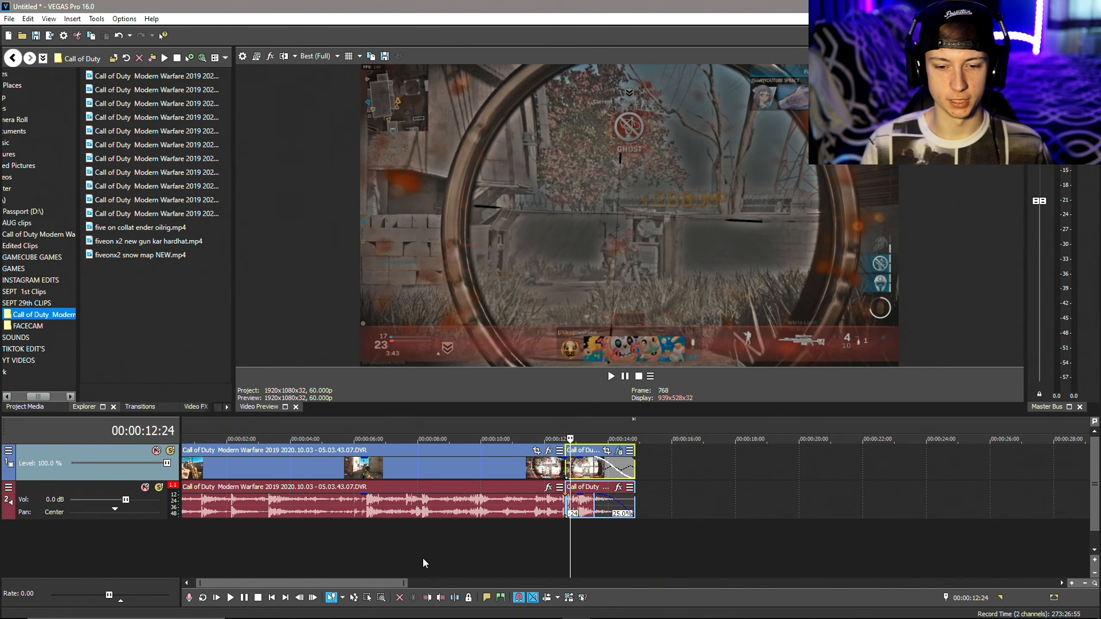
pyautogui.click(454, 554)
pyautogui.click(230, 598)
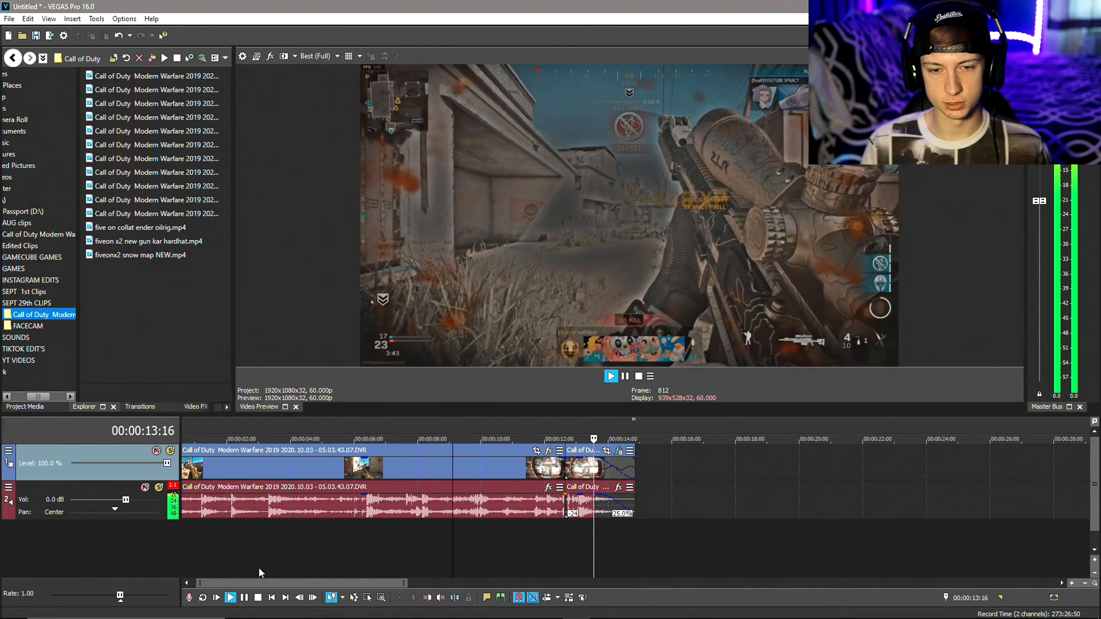
pyautogui.click(592, 553)
pyautogui.click(575, 557)
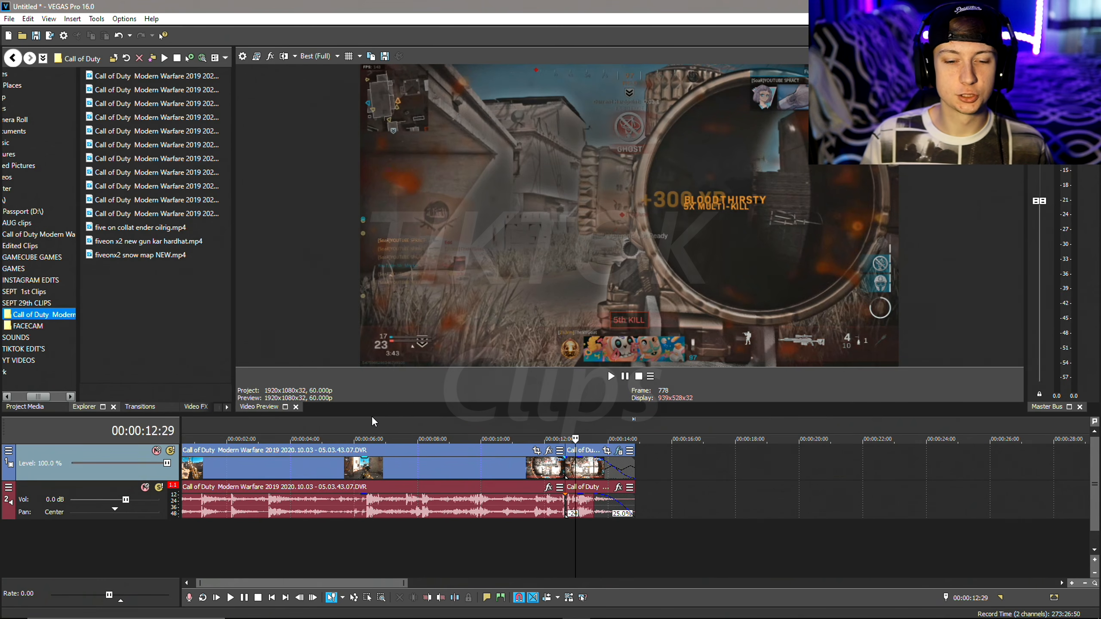
pyautogui.moveTo(374, 416); pyautogui.dragTo(486, 337)
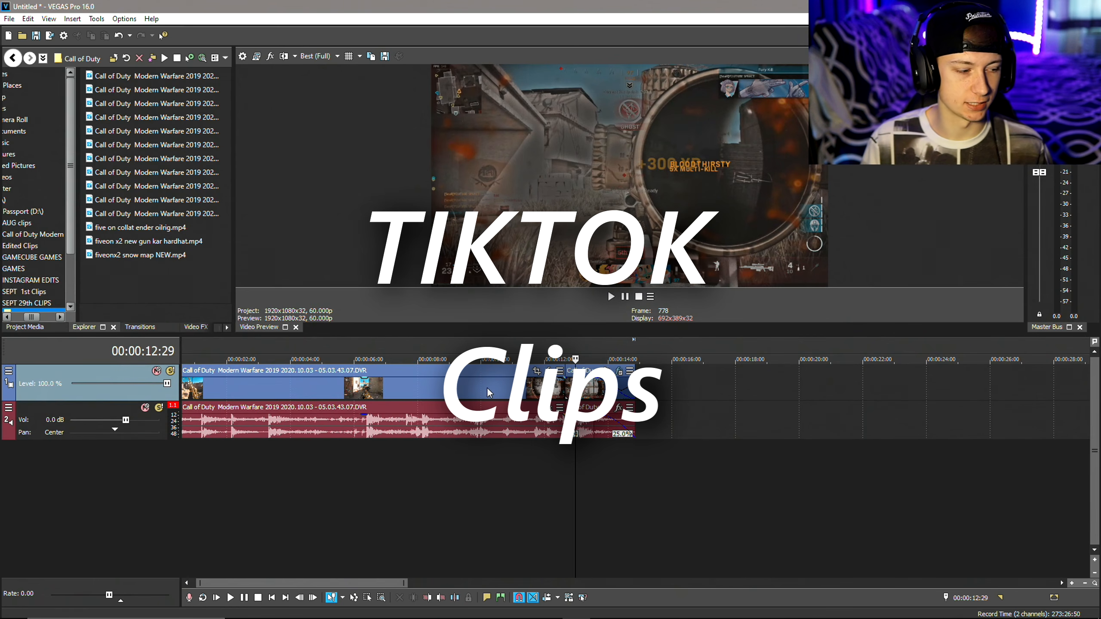
pyautogui.rightClick(470, 386)
pyautogui.click(753, 463)
pyautogui.click(462, 394)
pyautogui.rightClick(464, 394)
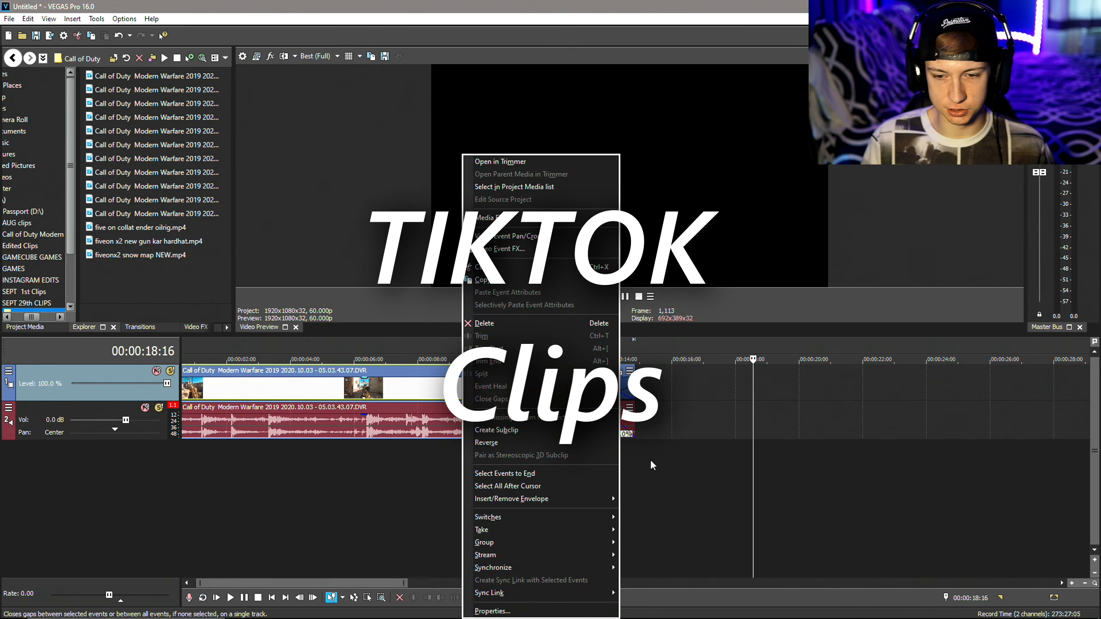
pyautogui.click(661, 486)
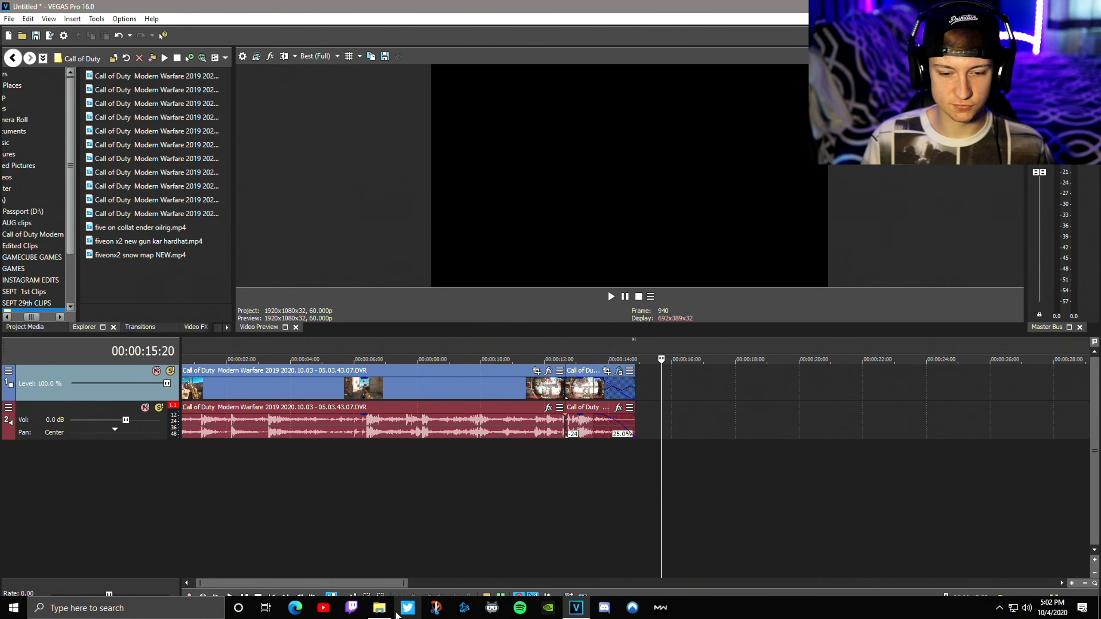
pyautogui.click(491, 386)
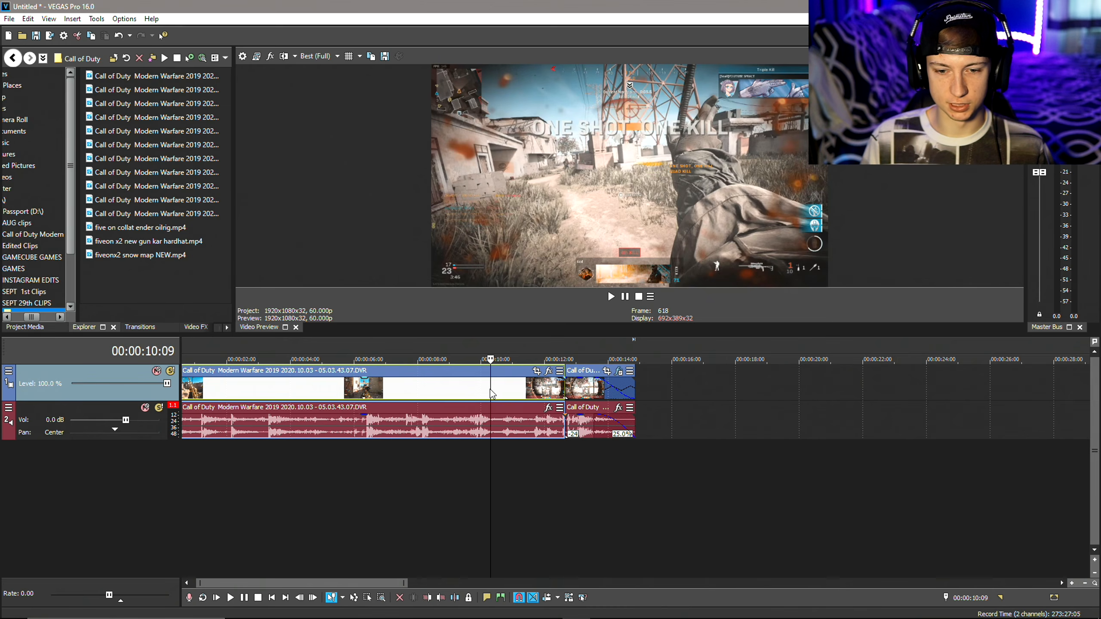
pyautogui.rightClick(538, 389)
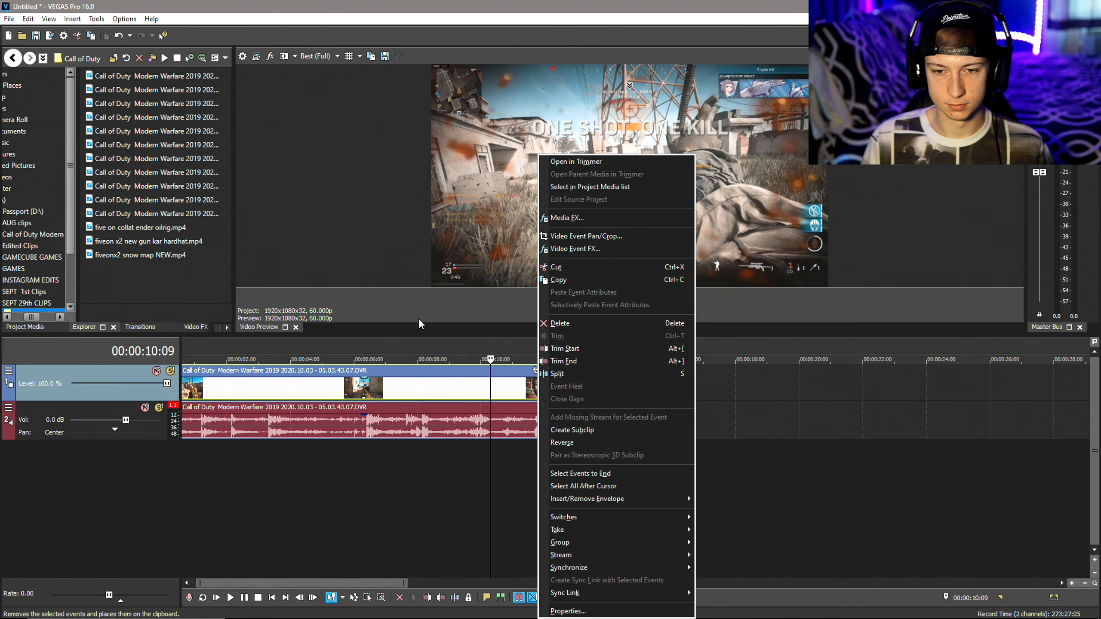
# - Delete both the existing video track and audio track to empty the timeline
pyautogui.rightClick(90, 377)
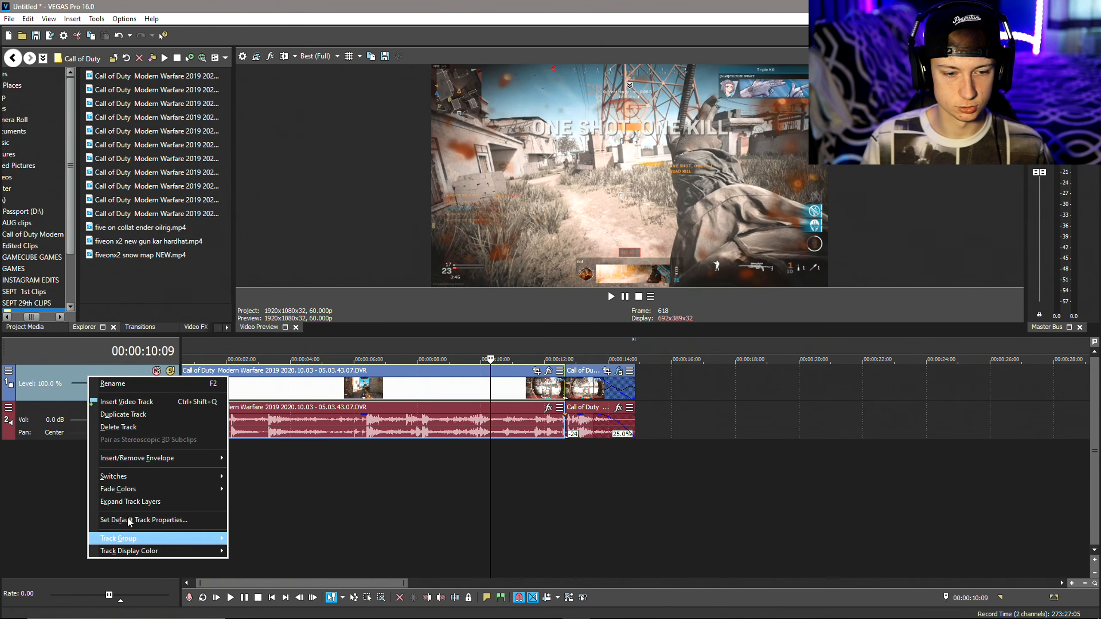
pyautogui.click(125, 427)
pyautogui.rightClick(79, 388)
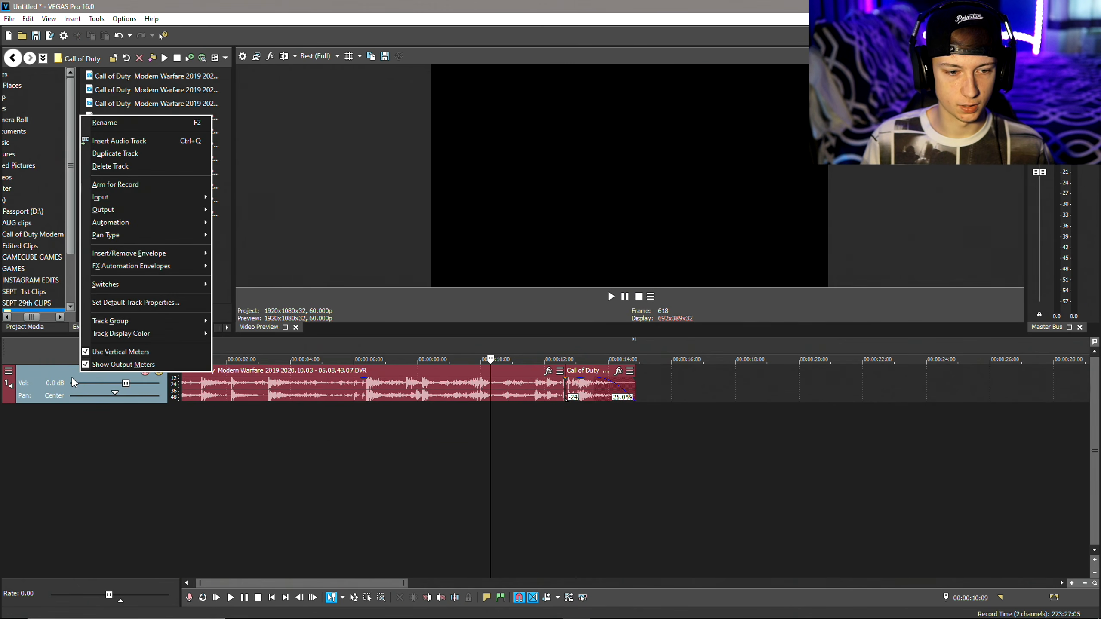
pyautogui.click(120, 171)
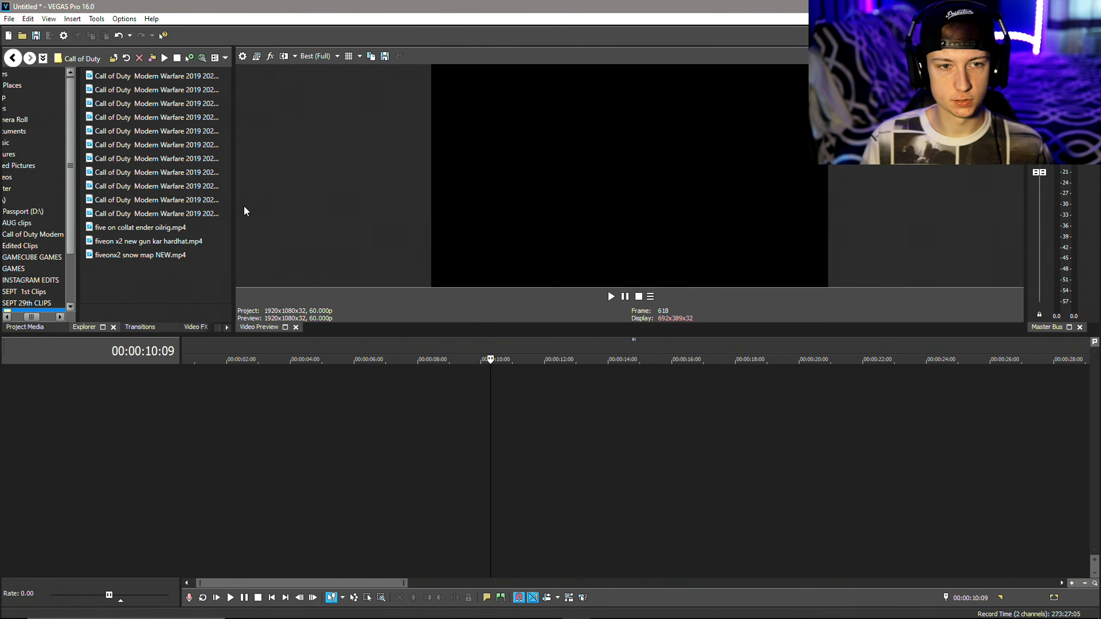
# - Apply the TIKTOK template in the project's video properties for a vertical 1080 x 1920 project at 60 fps
pyautogui.click(243, 58)
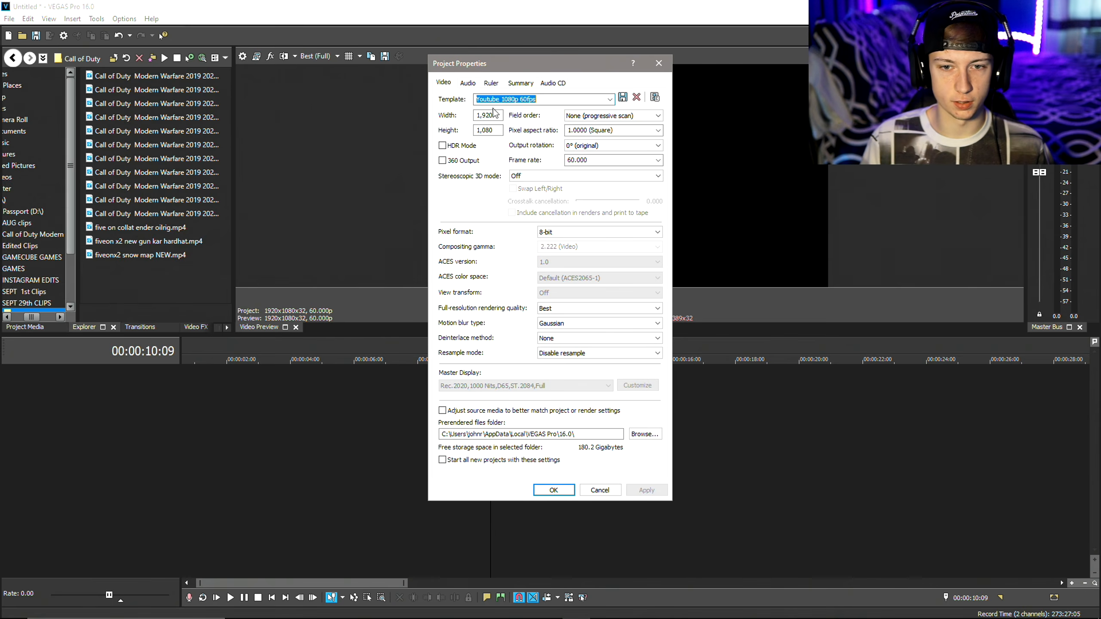
pyautogui.click(609, 100)
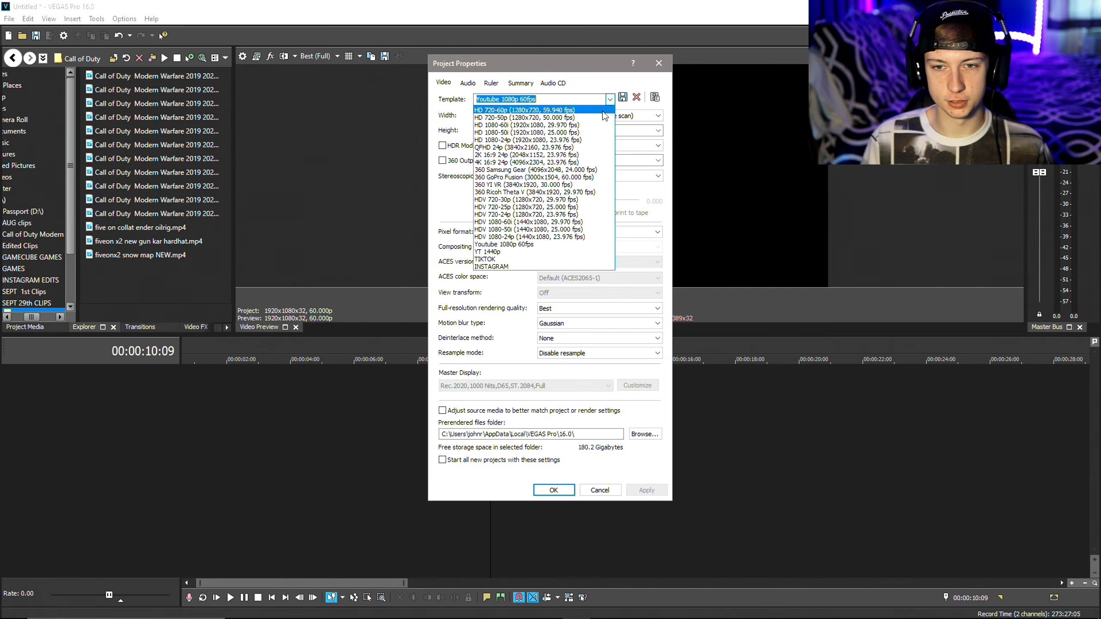
pyautogui.click(505, 260)
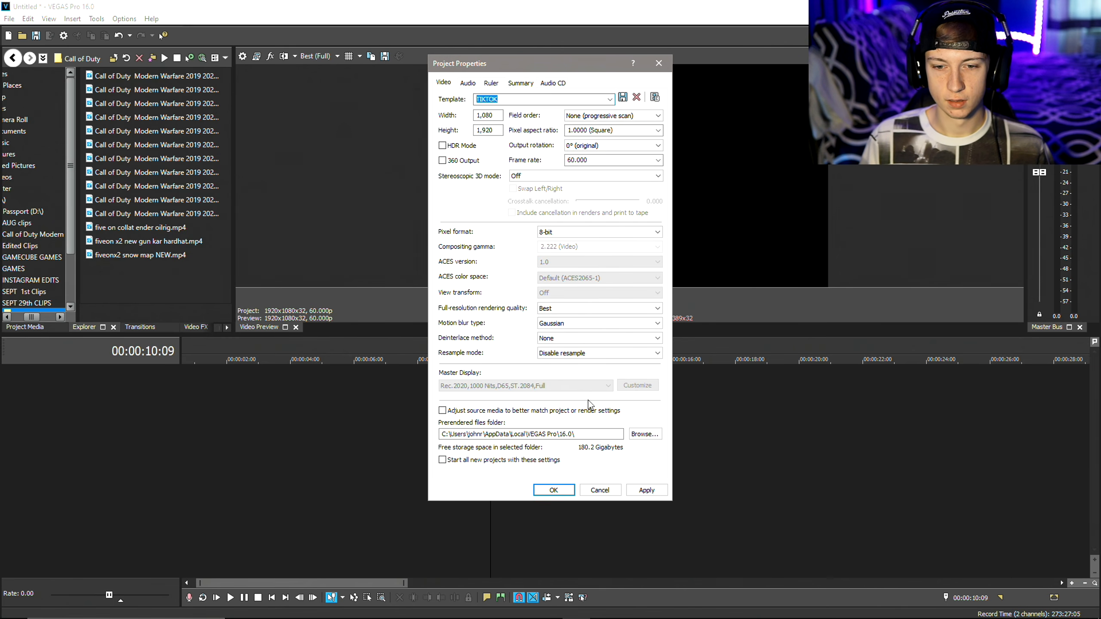
pyautogui.click(564, 490)
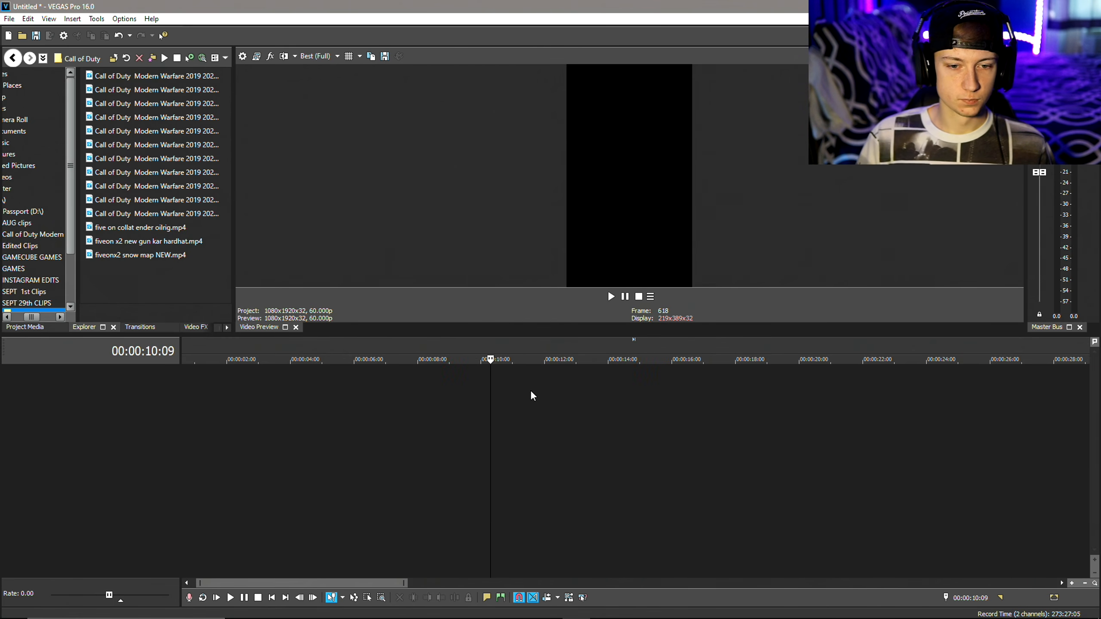
# - Import the Call of Duty Modern Warfare 2019 2020.10.03 - 05.03.43.07.DVR clip from File Explorer to the start of the timeline
pyautogui.click(382, 608)
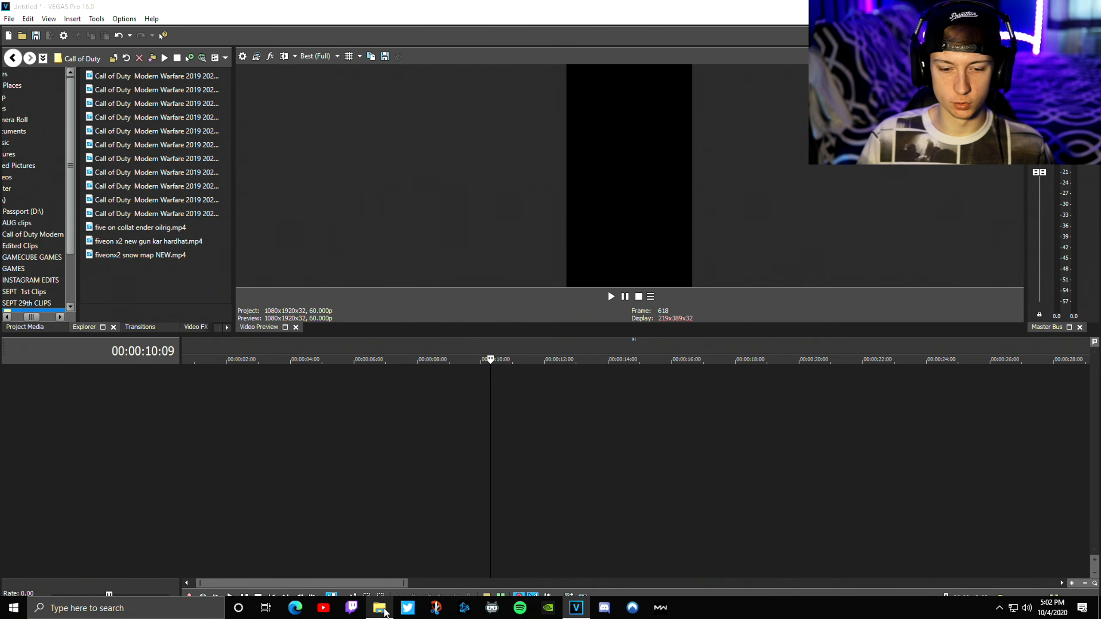
pyautogui.moveTo(347, 208); pyautogui.dragTo(175, 408)
pyautogui.click(644, 246)
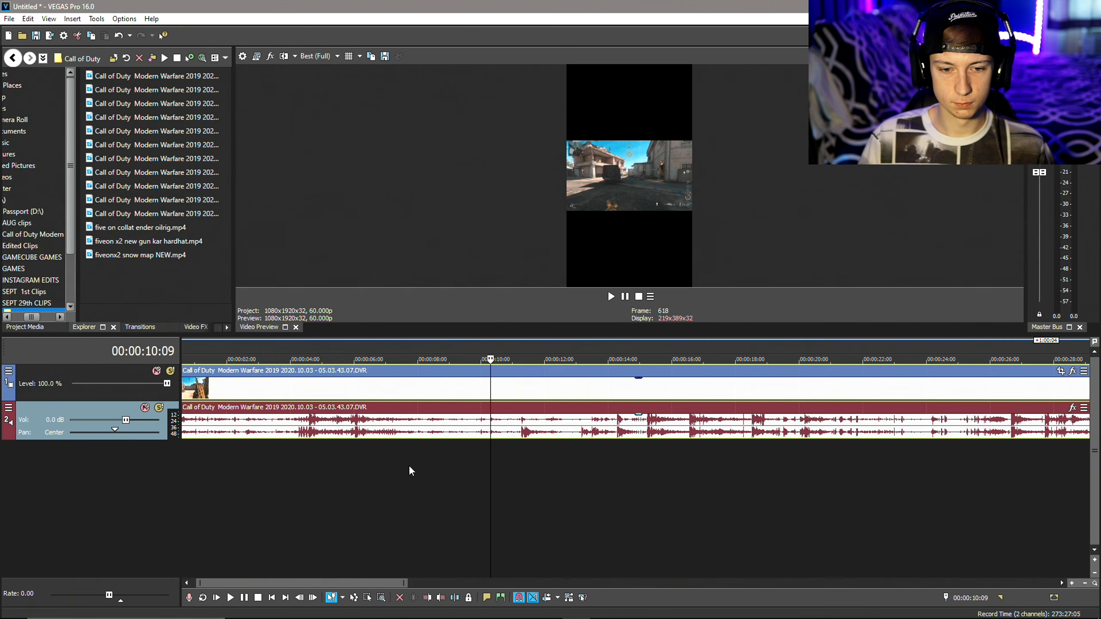
# - Switch to File Explorer and open the FACECAM folder inside SEPT 29th CLIPS
pyautogui.click(380, 608)
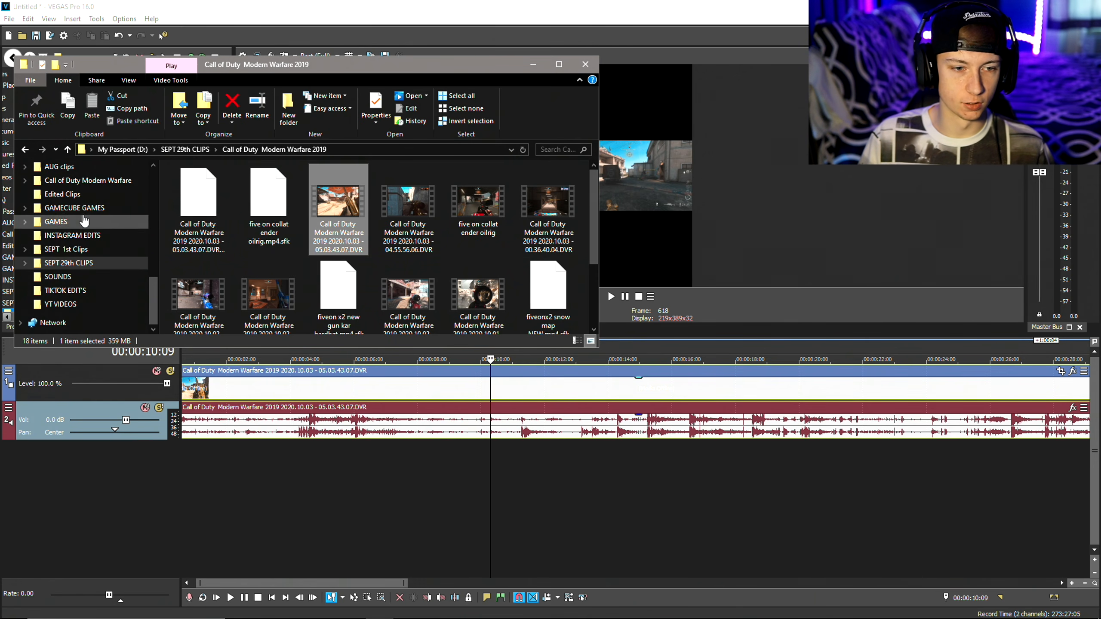
pyautogui.scroll(1, 79, 271)
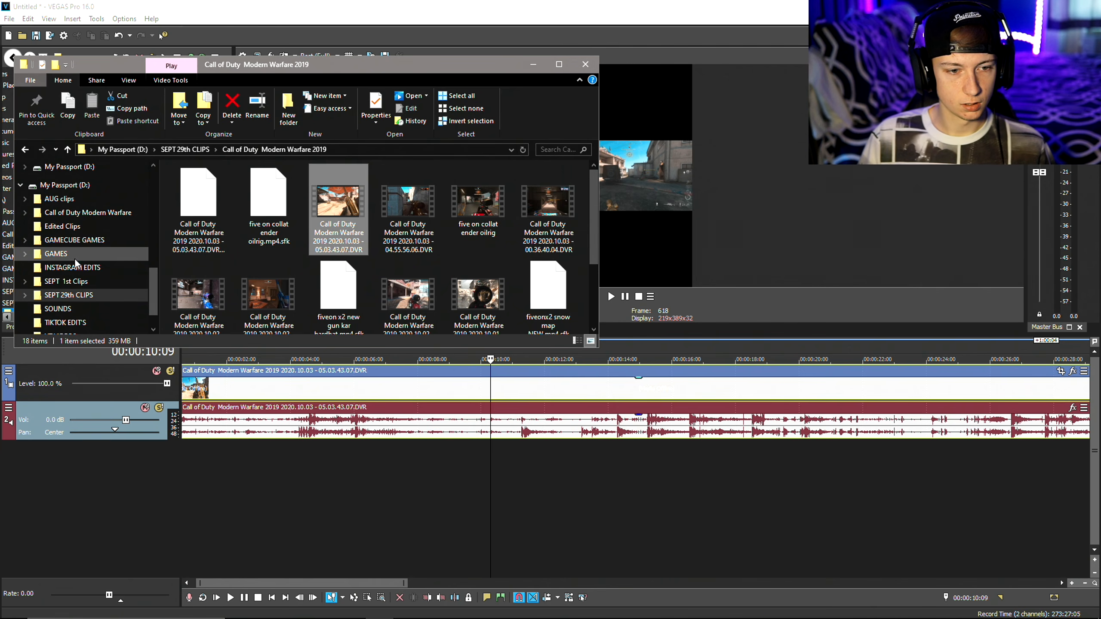
pyautogui.click(69, 295)
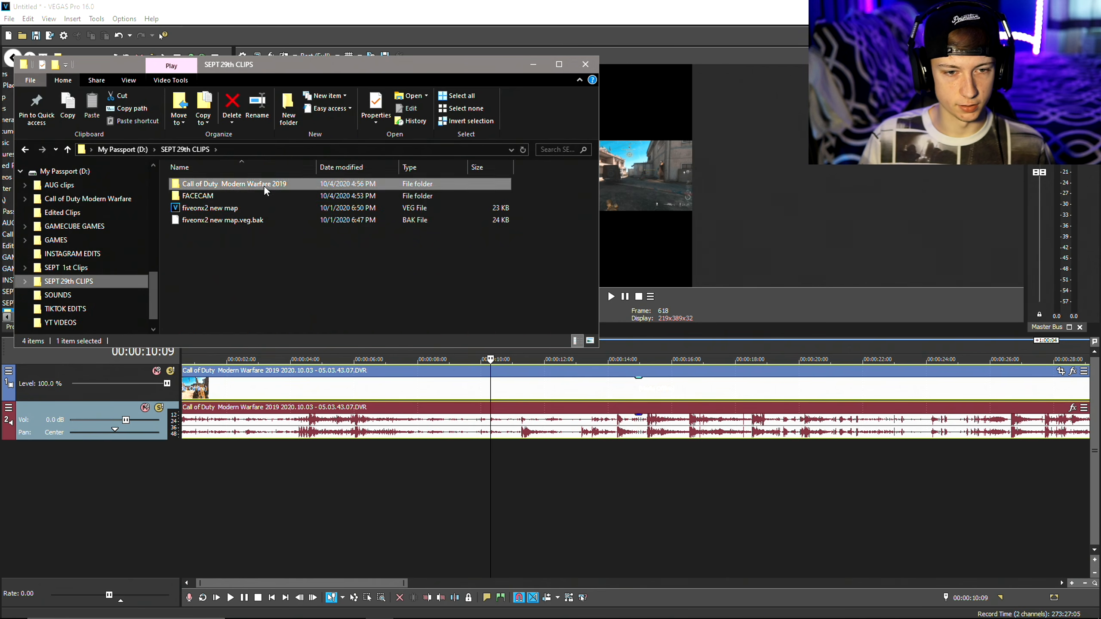
pyautogui.doubleClick(222, 195)
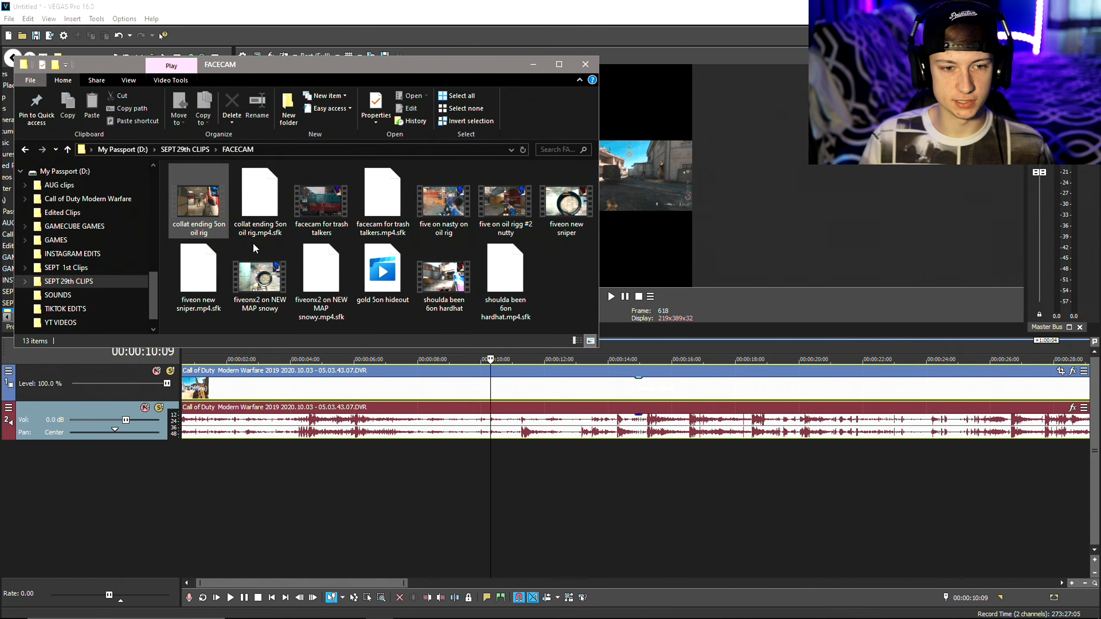
# - Reorder the folder's files and add the gold 5on hideout video to new tracks below the gameplay
pyautogui.rightClick(567, 321)
pyautogui.moveTo(597, 342)
pyautogui.click(722, 358)
pyautogui.moveTo(207, 210); pyautogui.dragTo(191, 519)
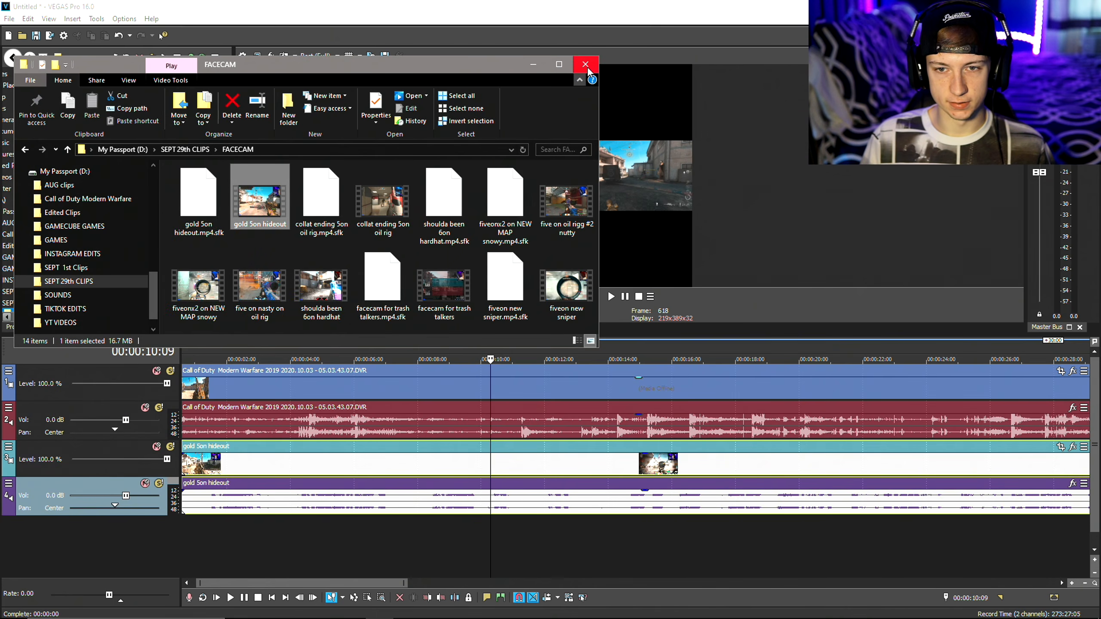
pyautogui.click(585, 64)
# - Place the gold 5on hideout video track above the gameplay video track and delete the gameplay's audio track
pyautogui.scroll(-3, 275, 500)
pyautogui.moveTo(233, 452); pyautogui.dragTo(203, 460)
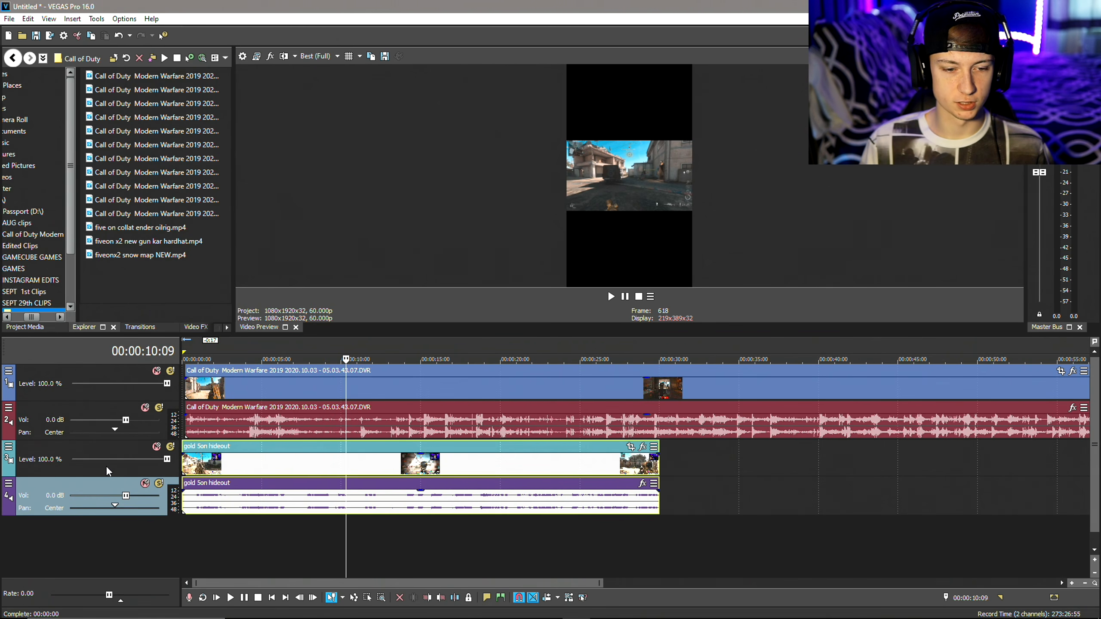
pyautogui.moveTo(88, 450); pyautogui.dragTo(128, 374)
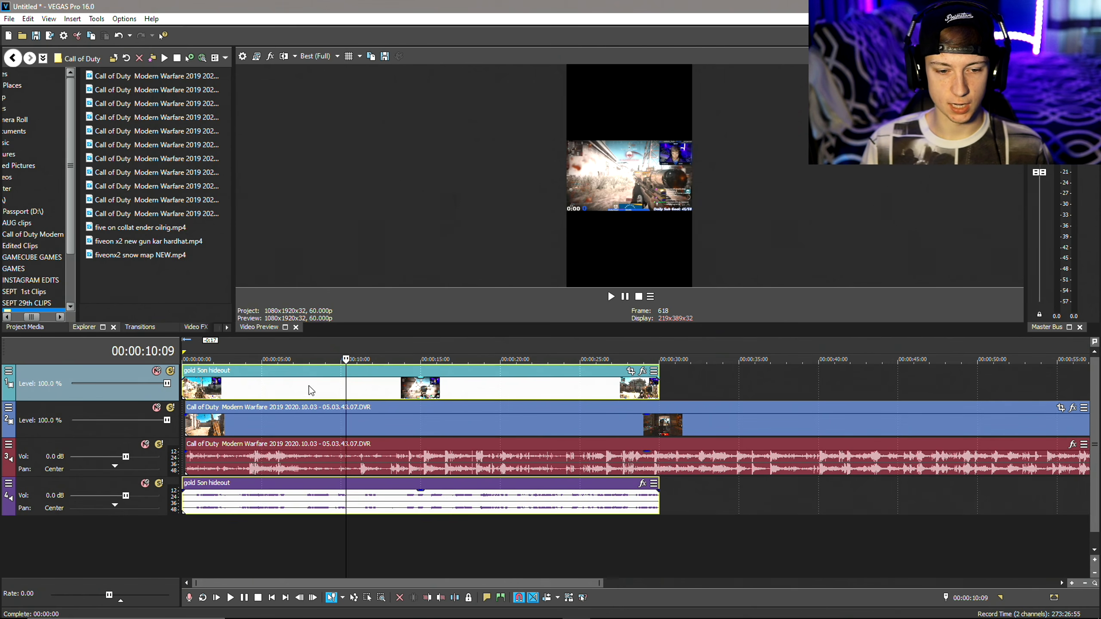
pyautogui.rightClick(102, 447)
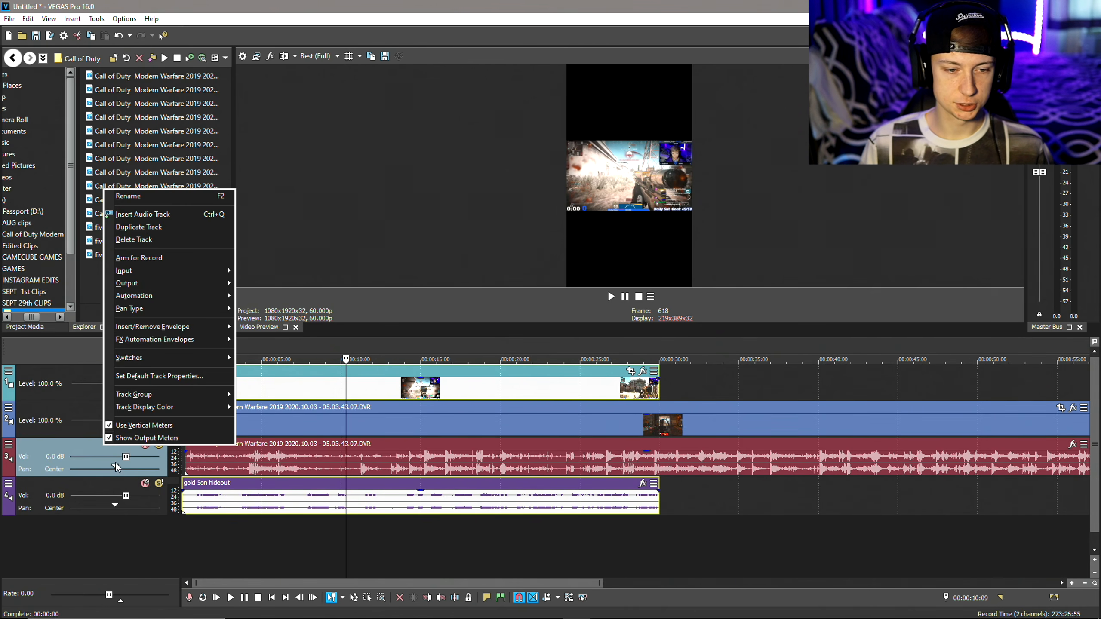
pyautogui.click(143, 240)
# - Trim the first 00:00:02:27 off the gold 5on hideout clip and move it back to the timeline start
pyautogui.scroll(-3, 317, 474)
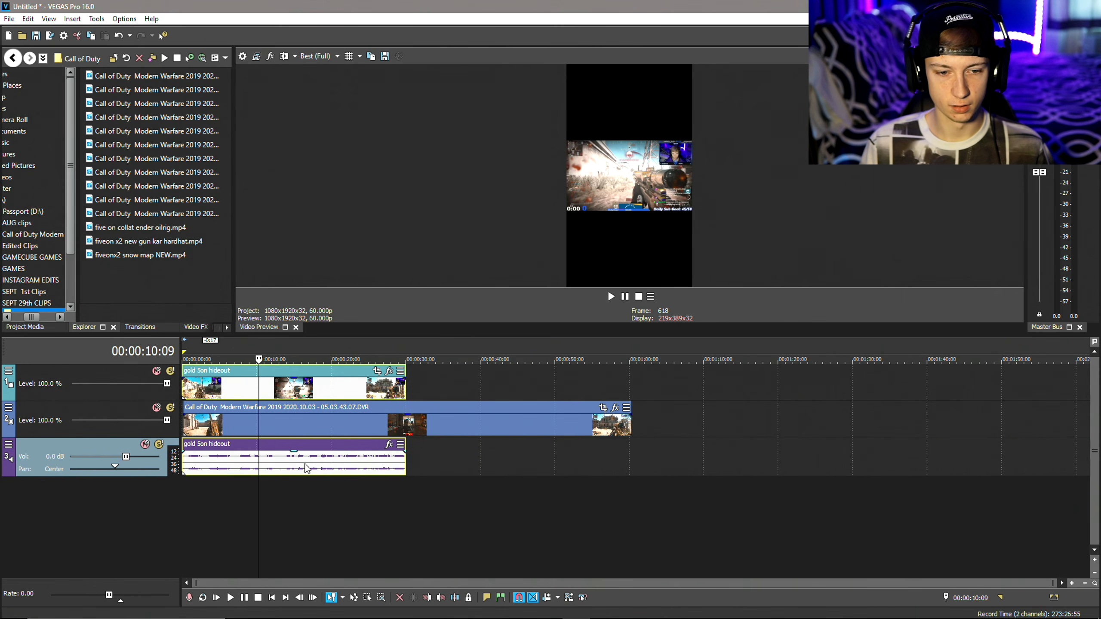
pyautogui.scroll(2, 346, 395)
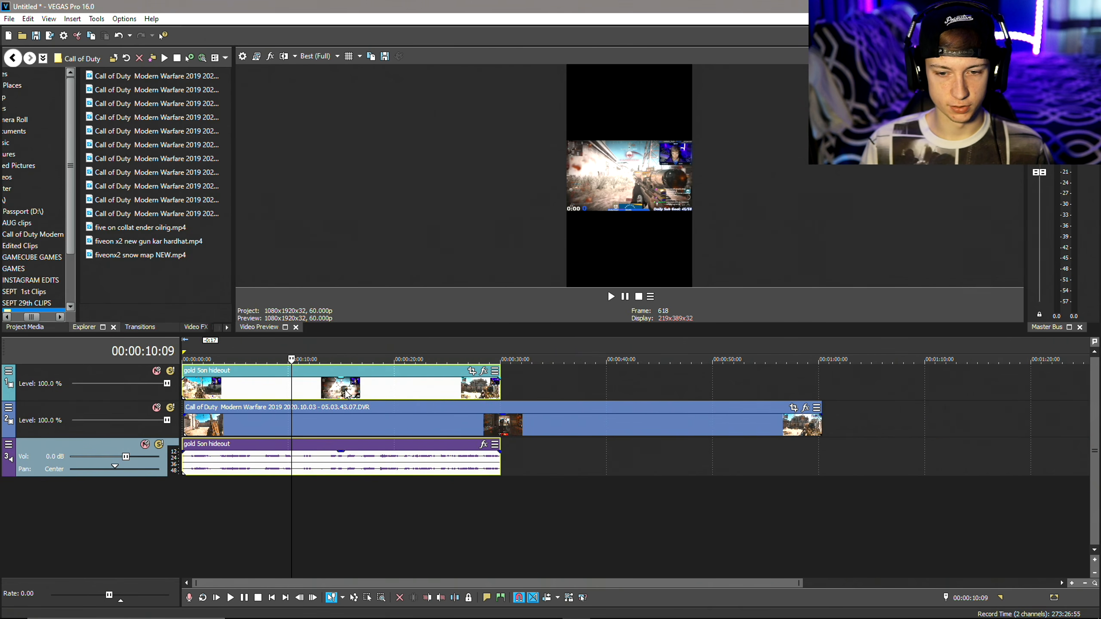
pyautogui.click(255, 386)
pyautogui.click(319, 389)
pyautogui.moveTo(379, 336); pyautogui.dragTo(362, 469)
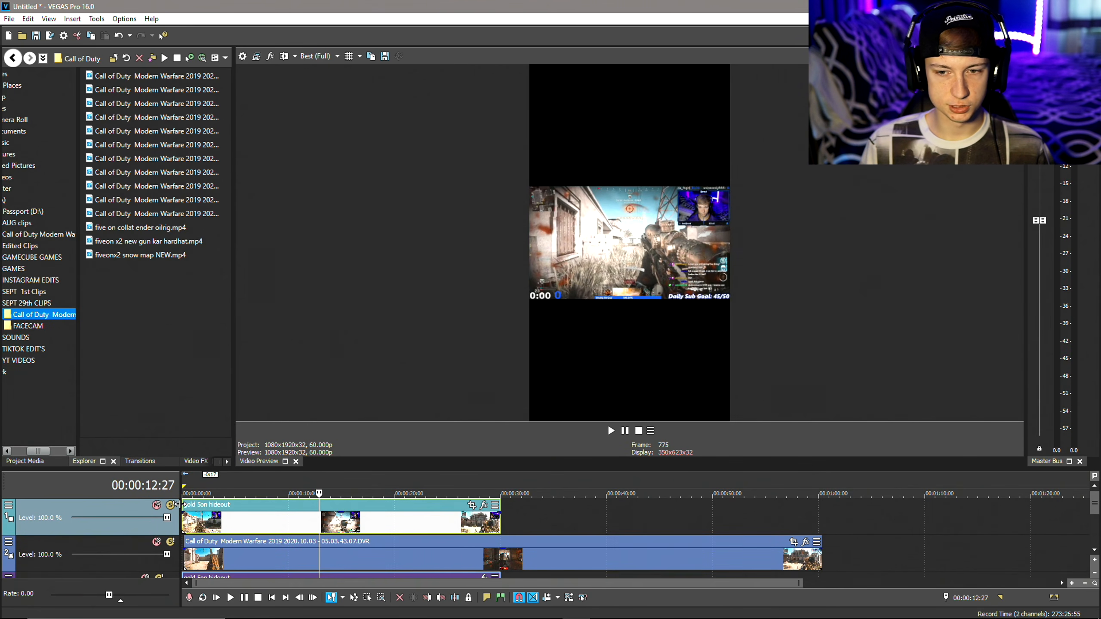
pyautogui.moveTo(185, 506); pyautogui.dragTo(218, 530)
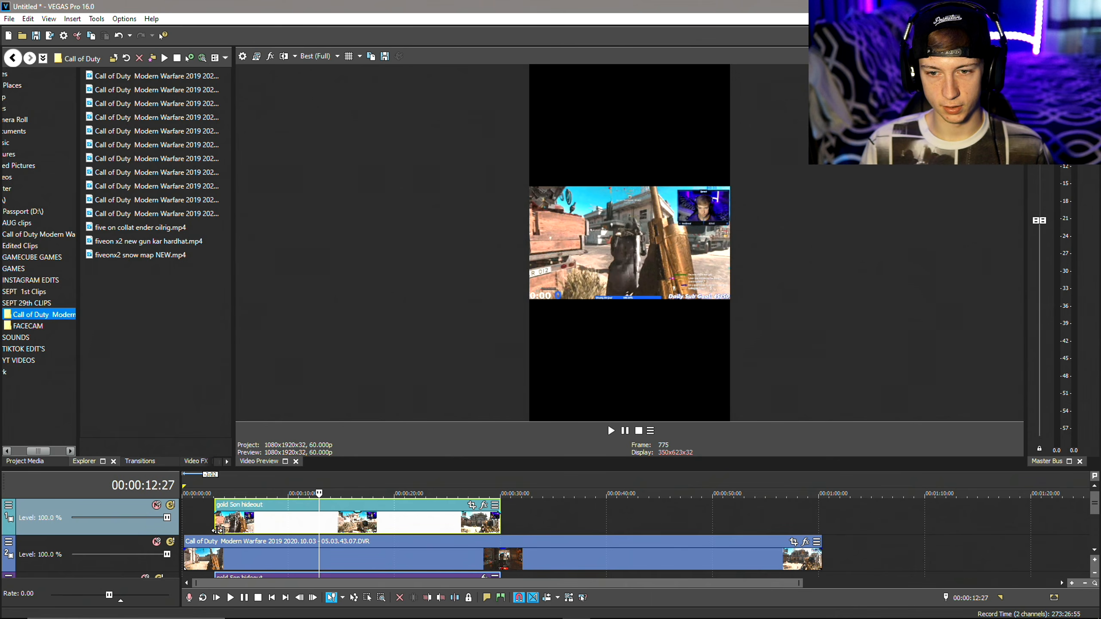
pyautogui.moveTo(218, 530); pyautogui.dragTo(216, 533)
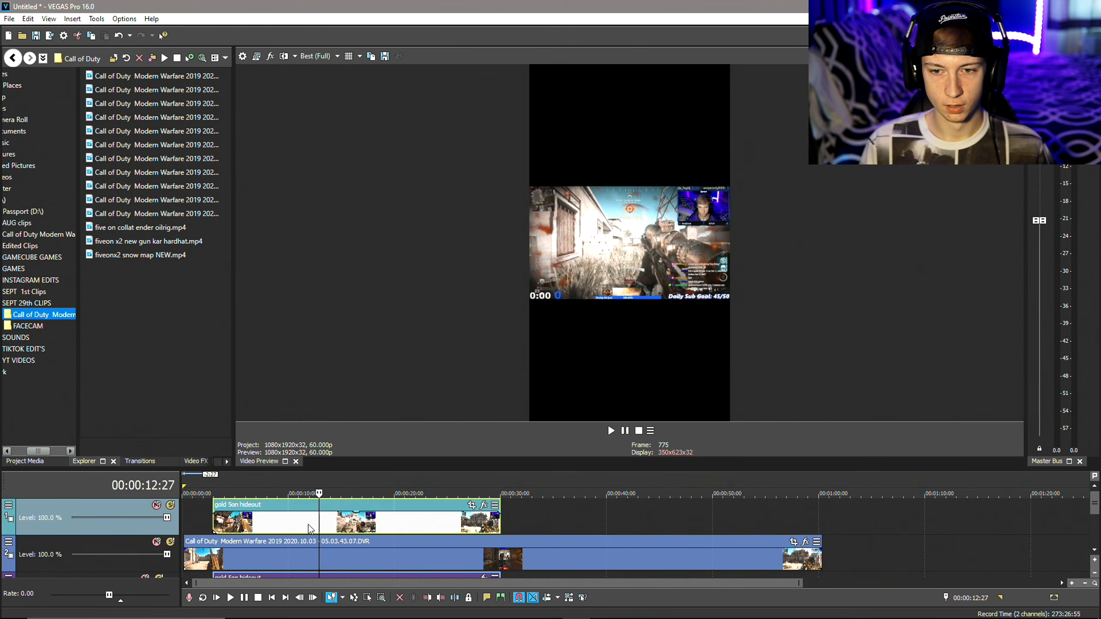
pyautogui.click(211, 525)
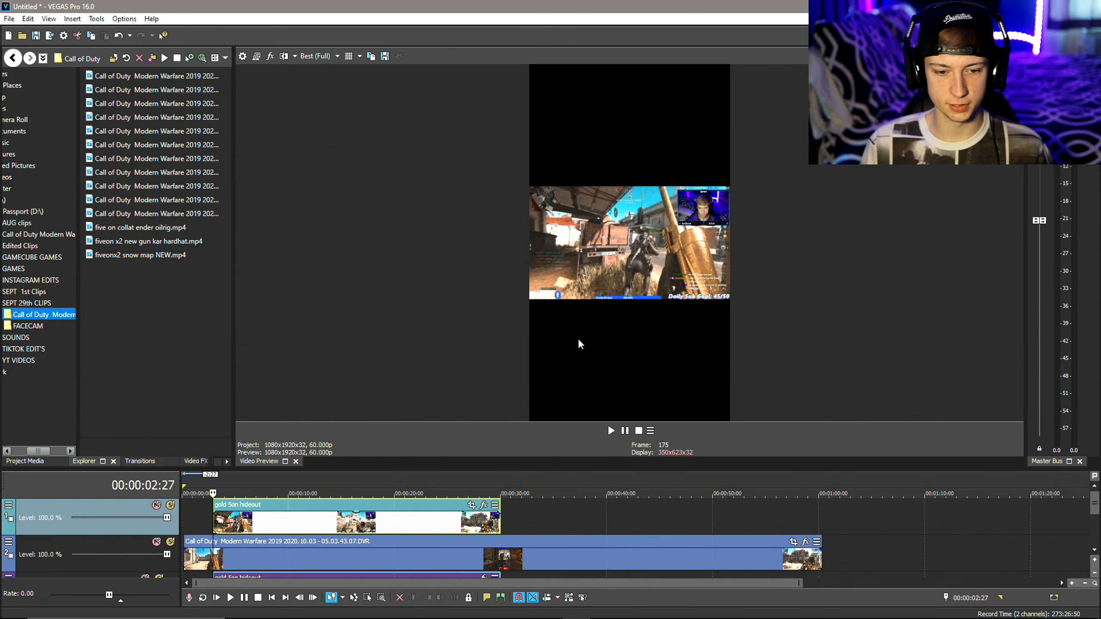
pyautogui.moveTo(295, 523); pyautogui.dragTo(264, 535)
pyautogui.scroll(-2, 341, 523)
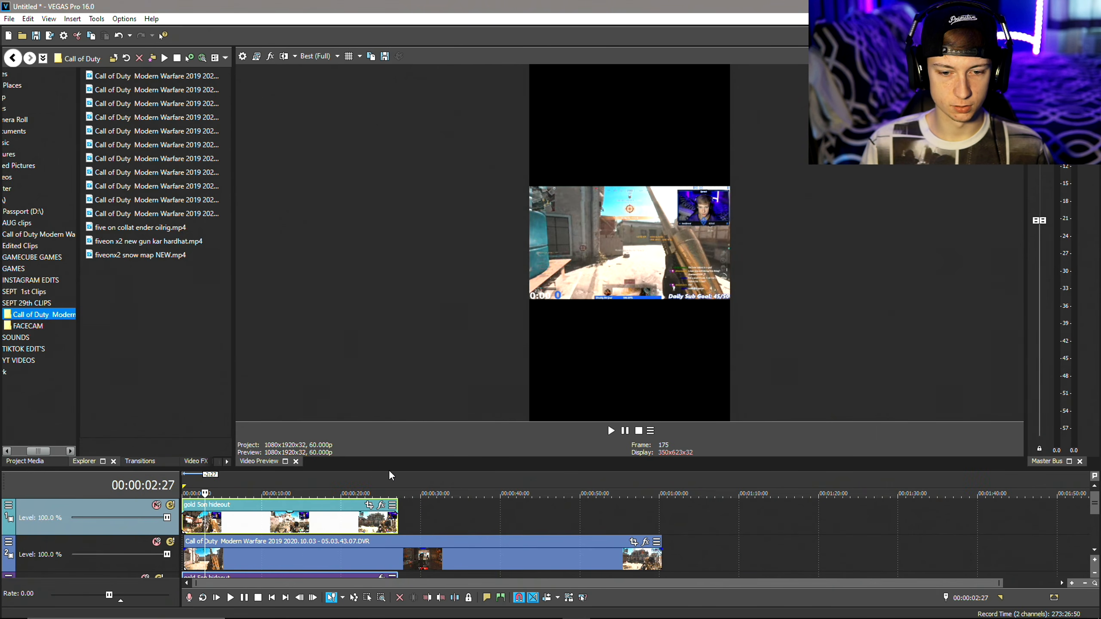
# - Trim about 35 seconds from the start of the gameplay clip and move it to the timeline start
pyautogui.moveTo(392, 474); pyautogui.dragTo(391, 440)
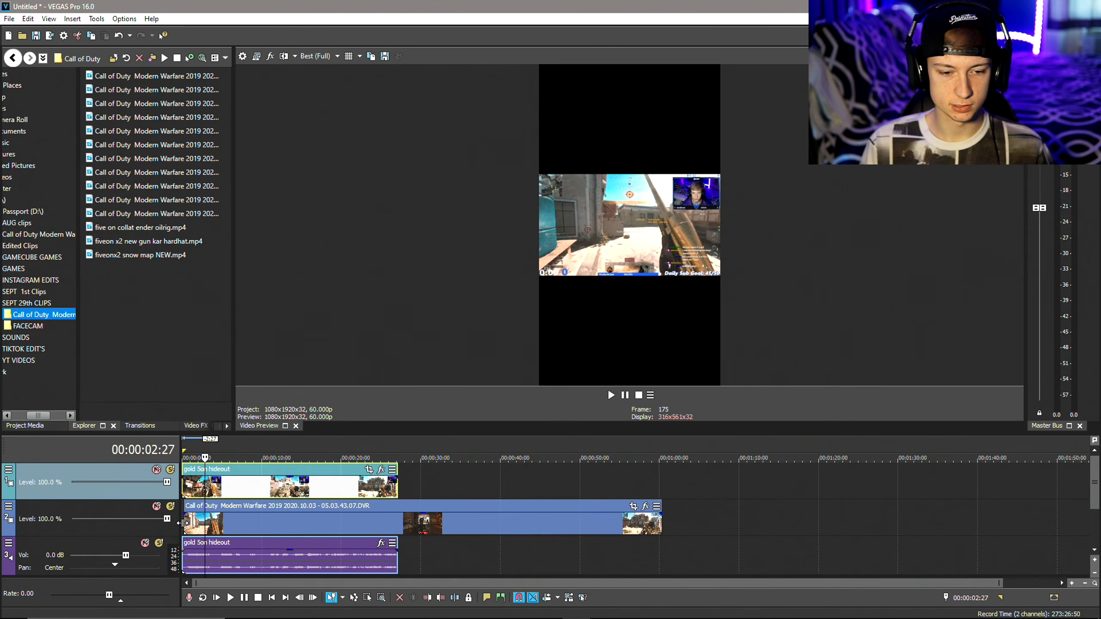
pyautogui.click(192, 521)
pyautogui.moveTo(192, 517); pyautogui.dragTo(461, 502)
pyautogui.moveTo(561, 508); pyautogui.dragTo(282, 507)
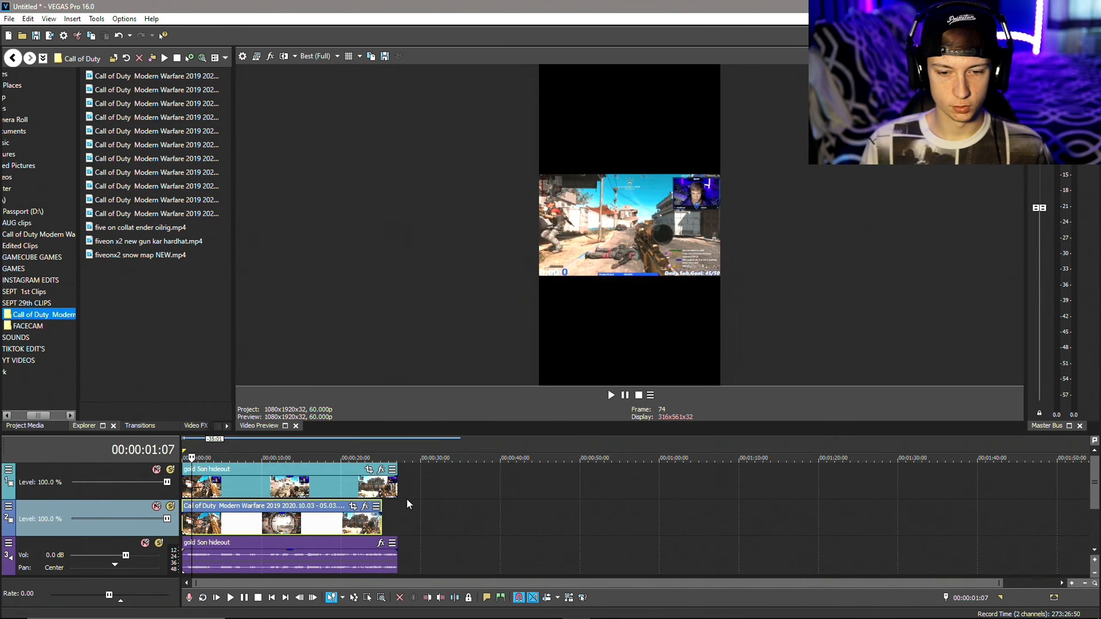
# - Find the end of the final kill and trim the gold 5on hideout and gameplay clips to end together at about 00:00:16
pyautogui.click(380, 492)
pyautogui.click(356, 492)
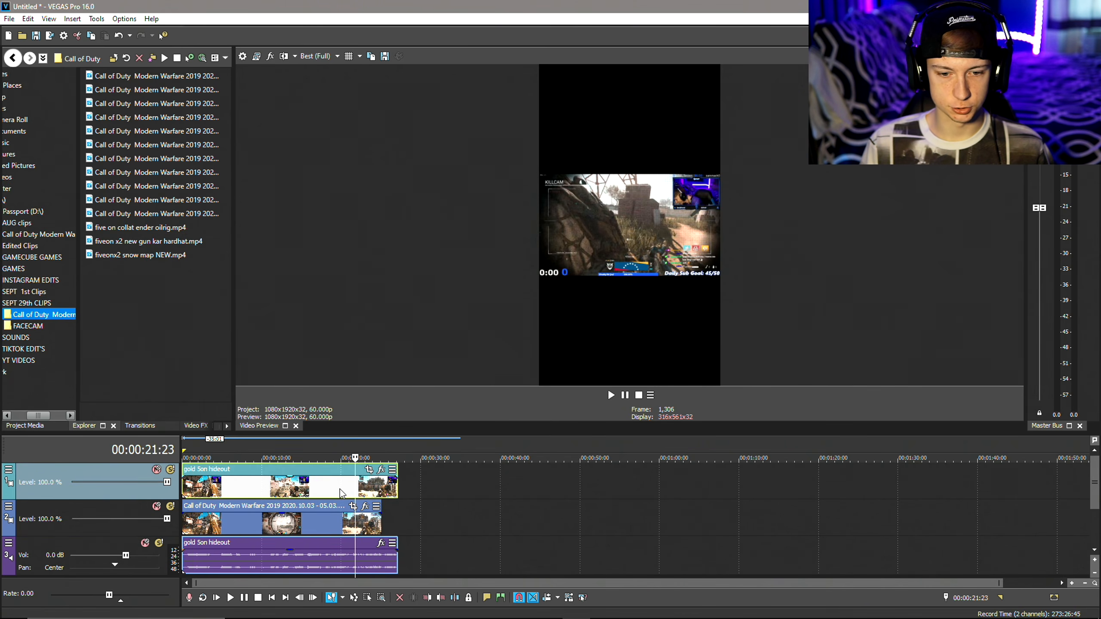
pyautogui.click(340, 494)
pyautogui.click(326, 494)
pyautogui.click(305, 493)
pyautogui.click(290, 494)
pyautogui.click(293, 494)
pyautogui.click(299, 494)
pyautogui.moveTo(396, 469); pyautogui.dragTo(313, 490)
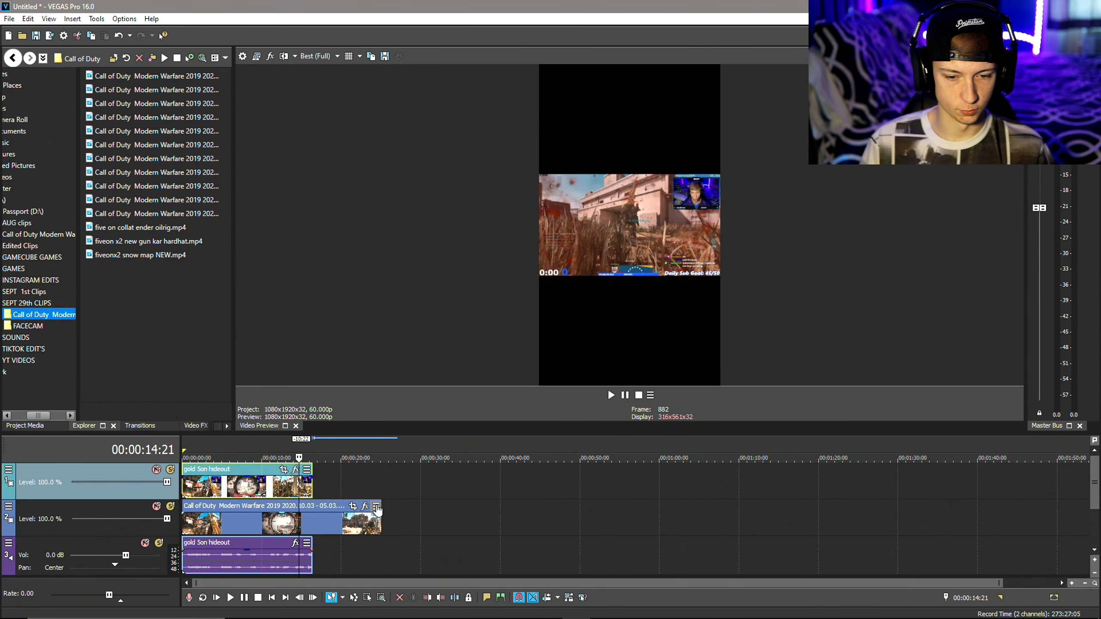
pyautogui.moveTo(381, 518); pyautogui.dragTo(310, 518)
pyautogui.moveTo(303, 432); pyautogui.dragTo(299, 340)
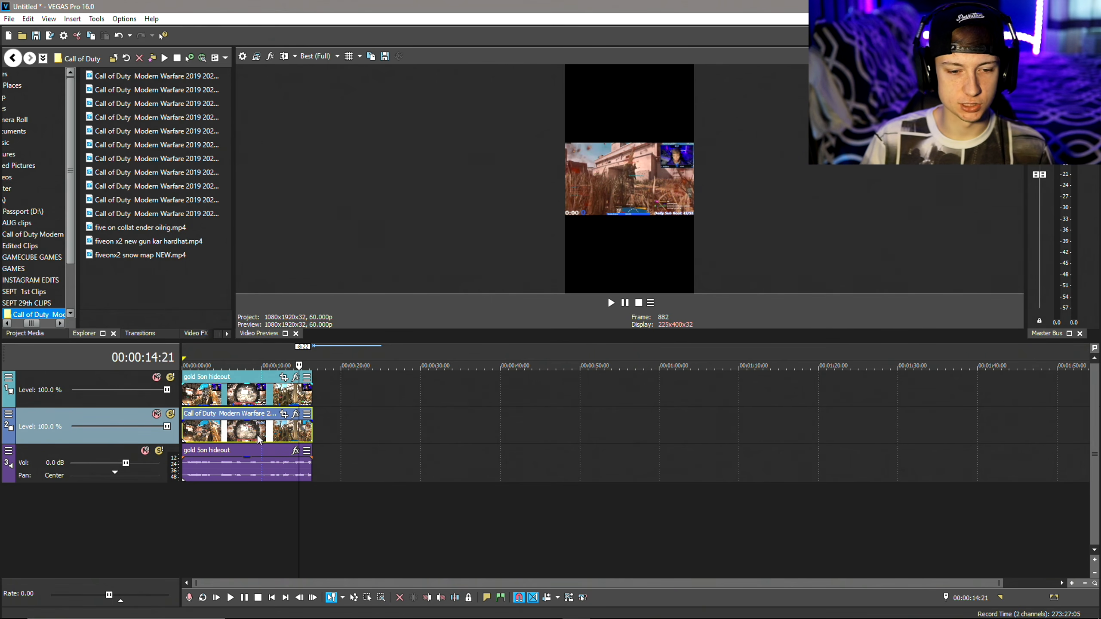
# - Insert two new video tracks and move the gold 5on hideout clip onto the topmost track, leaving two empty tracks above the gameplay
pyautogui.click(221, 466)
pyautogui.click(251, 393)
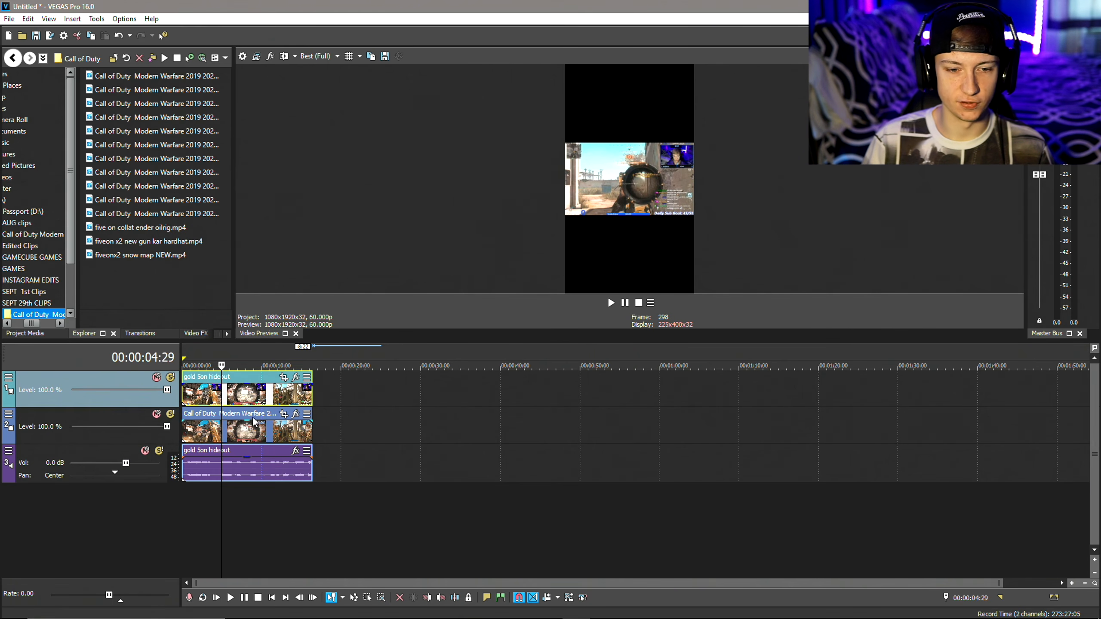
pyautogui.click(252, 434)
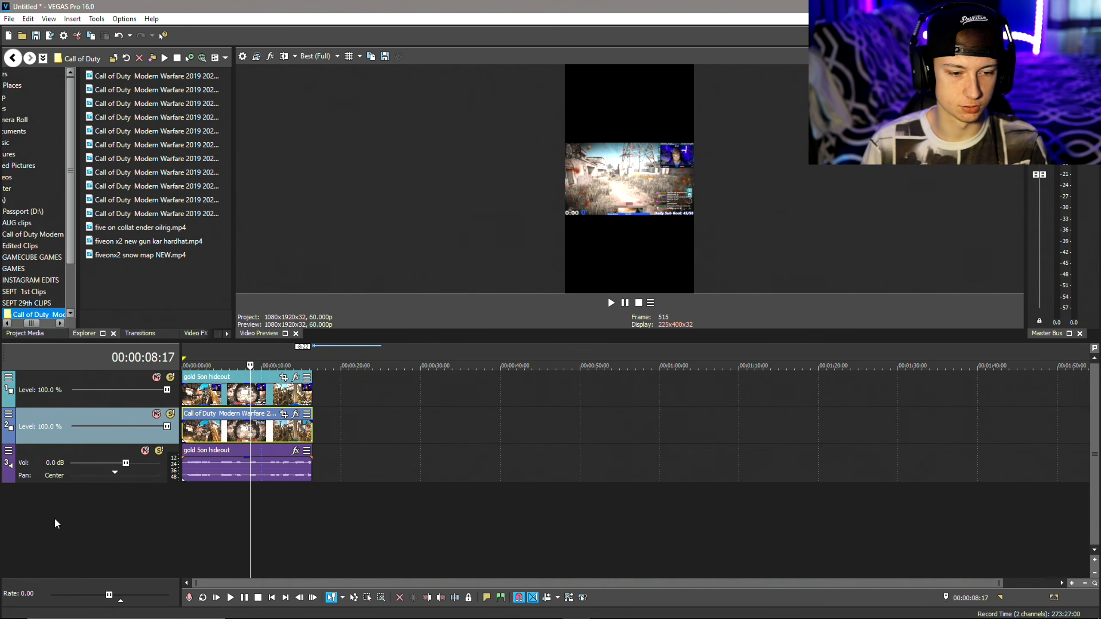
pyautogui.rightClick(82, 515)
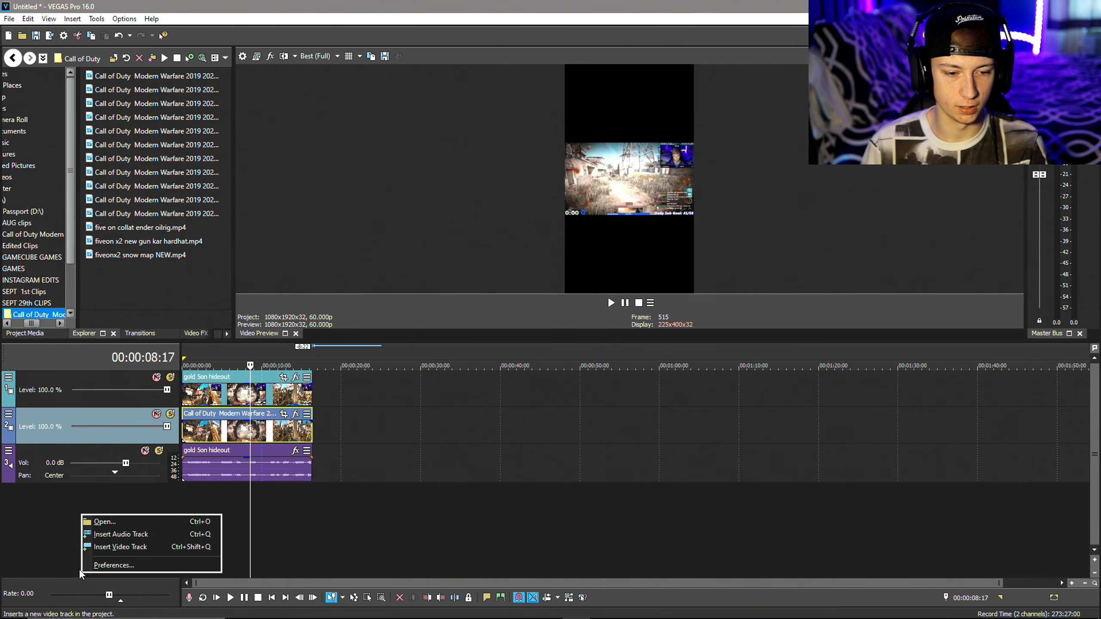
pyautogui.press('Escape')
pyautogui.hotkey('ctrl', 'shift', 'q')
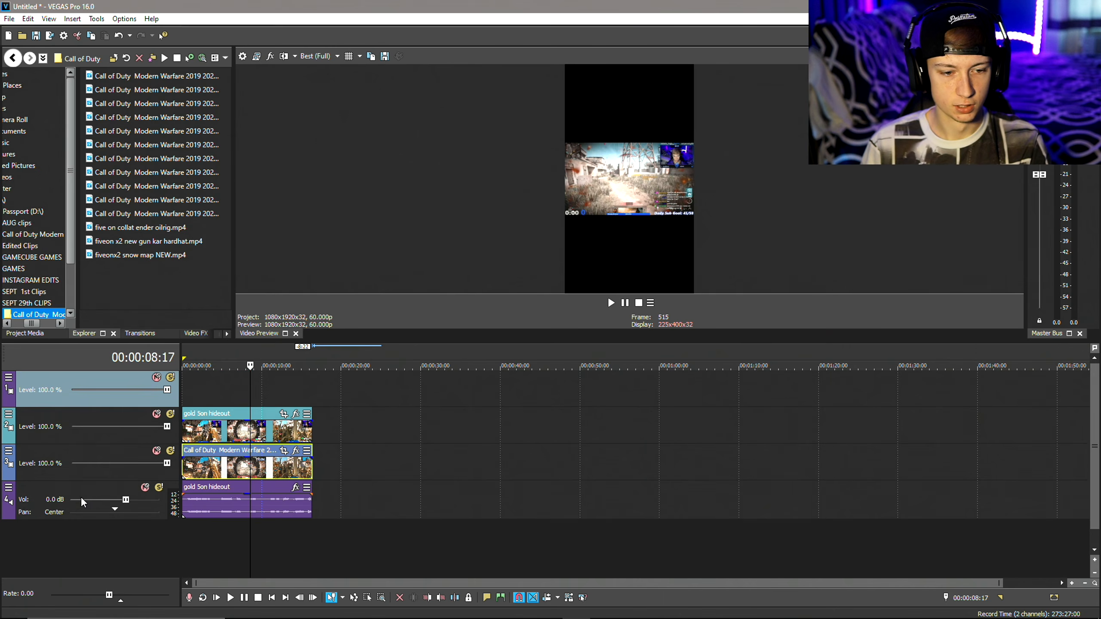
pyautogui.hotkey('ctrl', 'shift', 'q')
pyautogui.moveTo(210, 452); pyautogui.dragTo(212, 376)
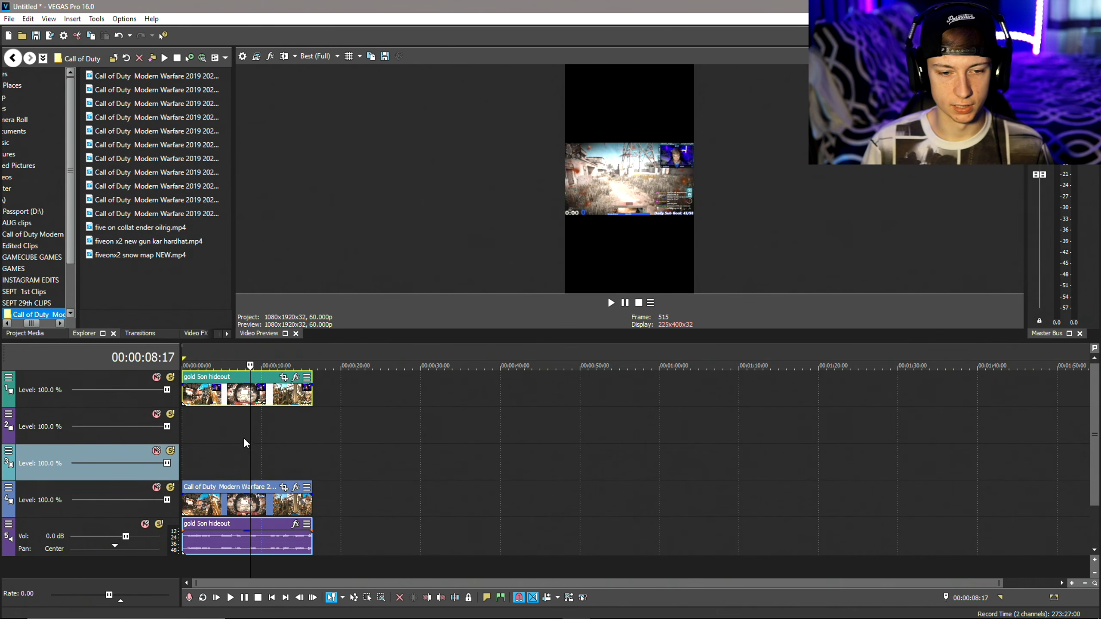
# - Copy the gameplay clip and paste it at the timeline start on both empty video tracks, 3 and 2
pyautogui.click(216, 493)
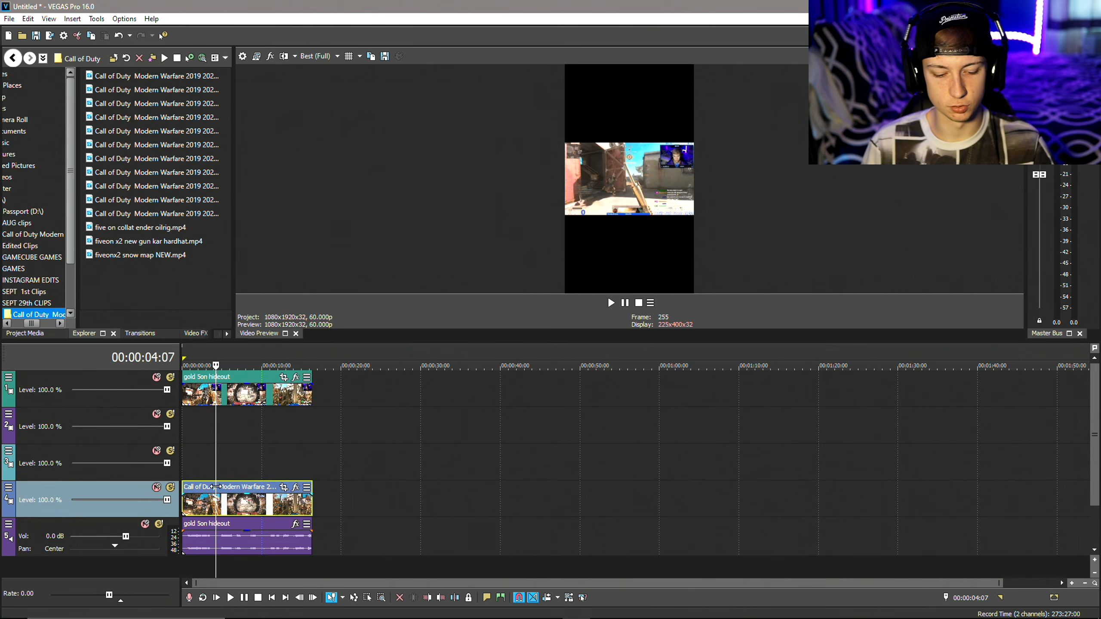
pyautogui.hotkey('ctrl', 'c')
pyautogui.click(181, 461)
pyautogui.hotkey('ctrl', 'v')
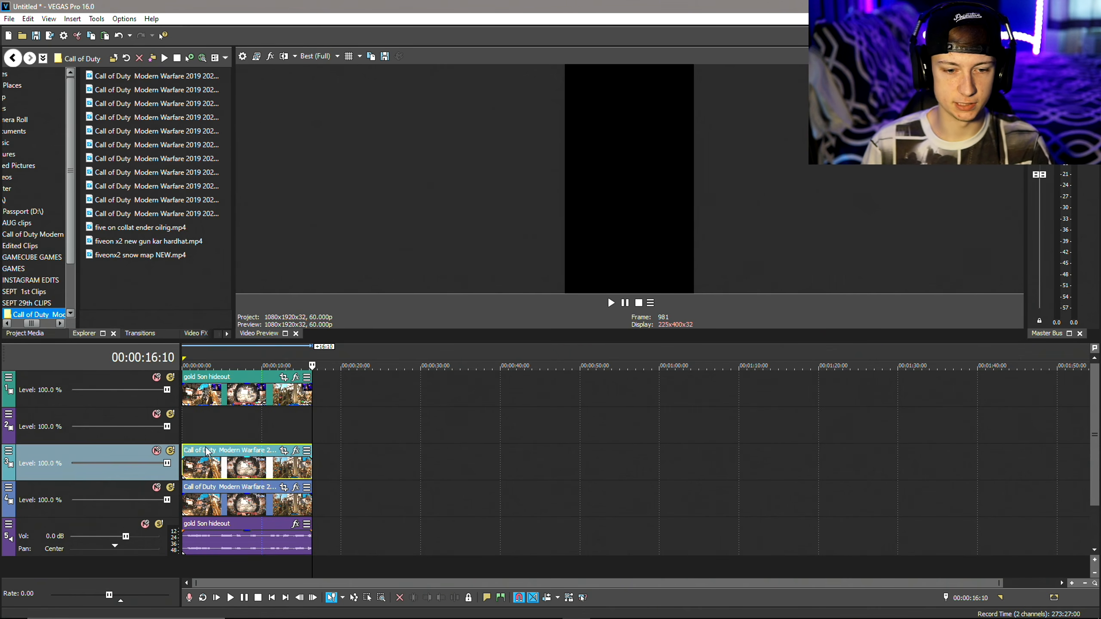
pyautogui.press('space')
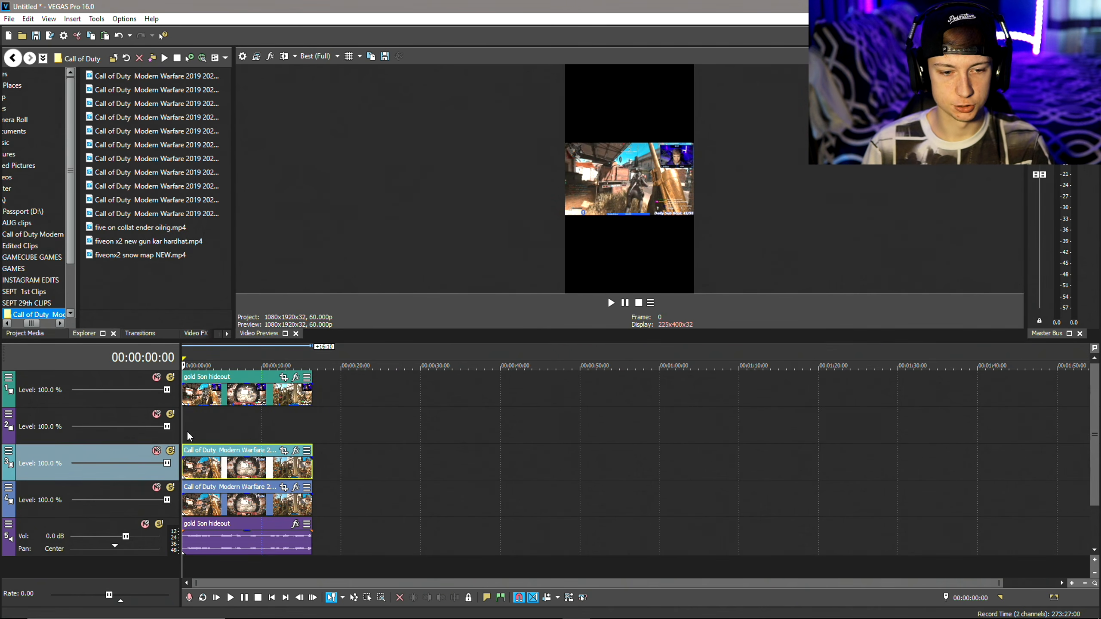
pyautogui.press('space')
pyautogui.click(185, 423)
pyautogui.hotkey('ctrl', 'v')
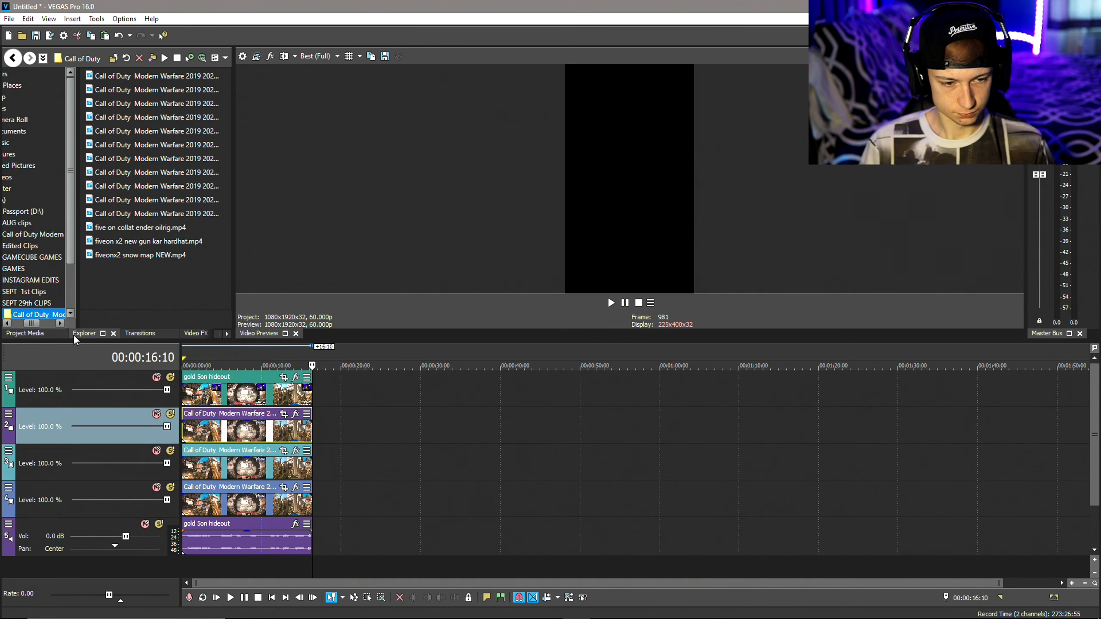
# - Enlarge the preview and crop the track 4 gameplay clip to 607.3 x 1,080 so it fills the vertical frame
pyautogui.click(231, 438)
pyautogui.click(250, 402)
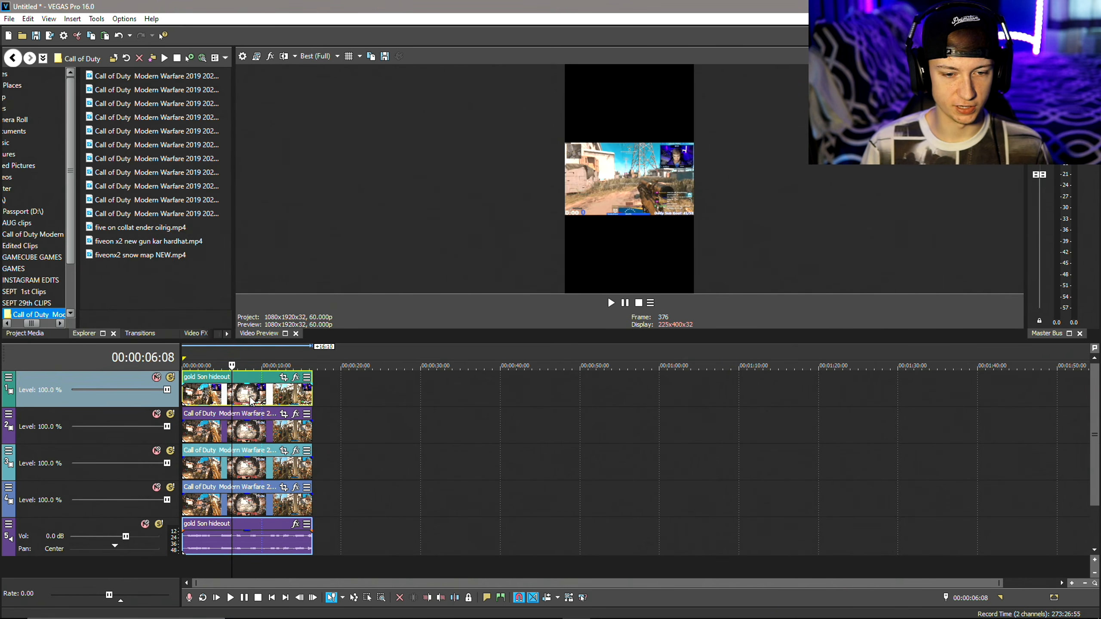
pyautogui.click(221, 439)
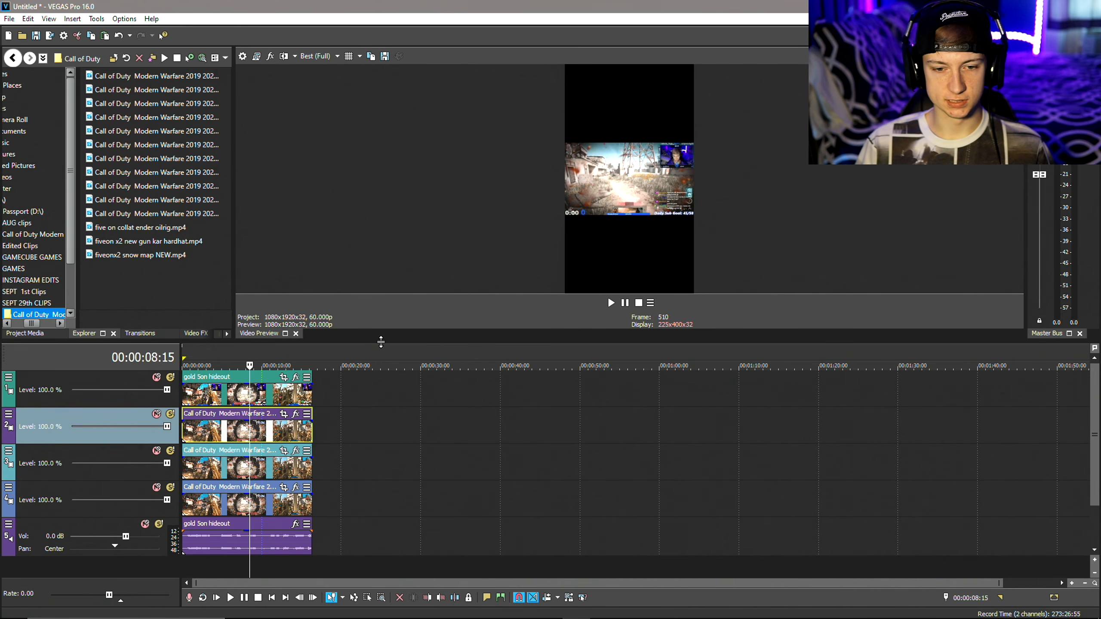
pyautogui.moveTo(381, 343); pyautogui.dragTo(381, 356)
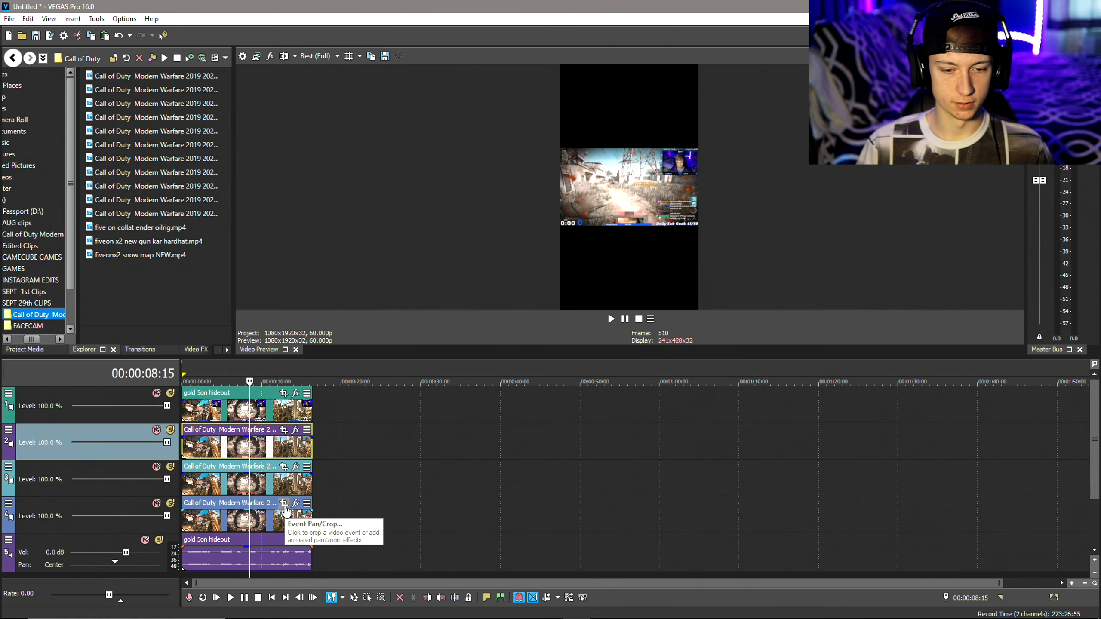
pyautogui.click(284, 503)
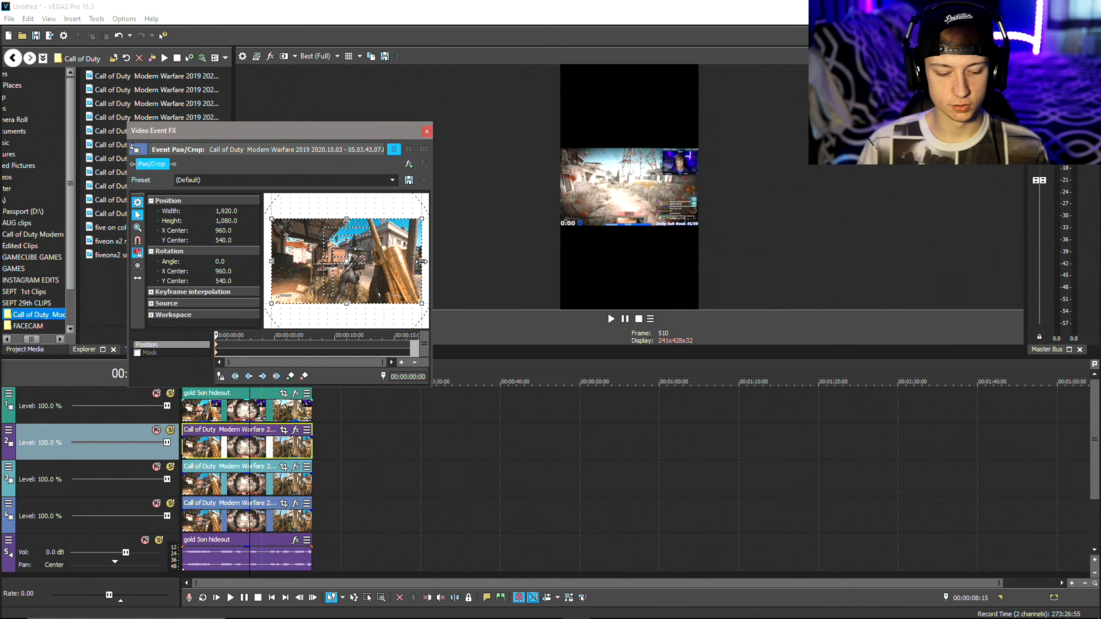
pyautogui.moveTo(422, 262); pyautogui.dragTo(378, 280)
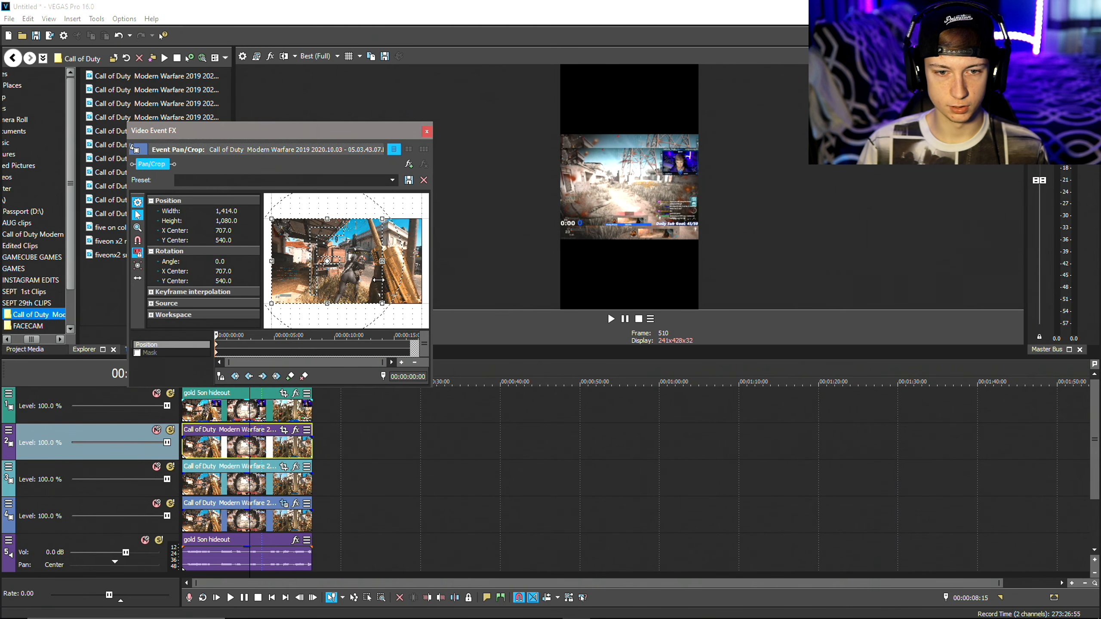
pyautogui.moveTo(273, 262); pyautogui.dragTo(313, 259)
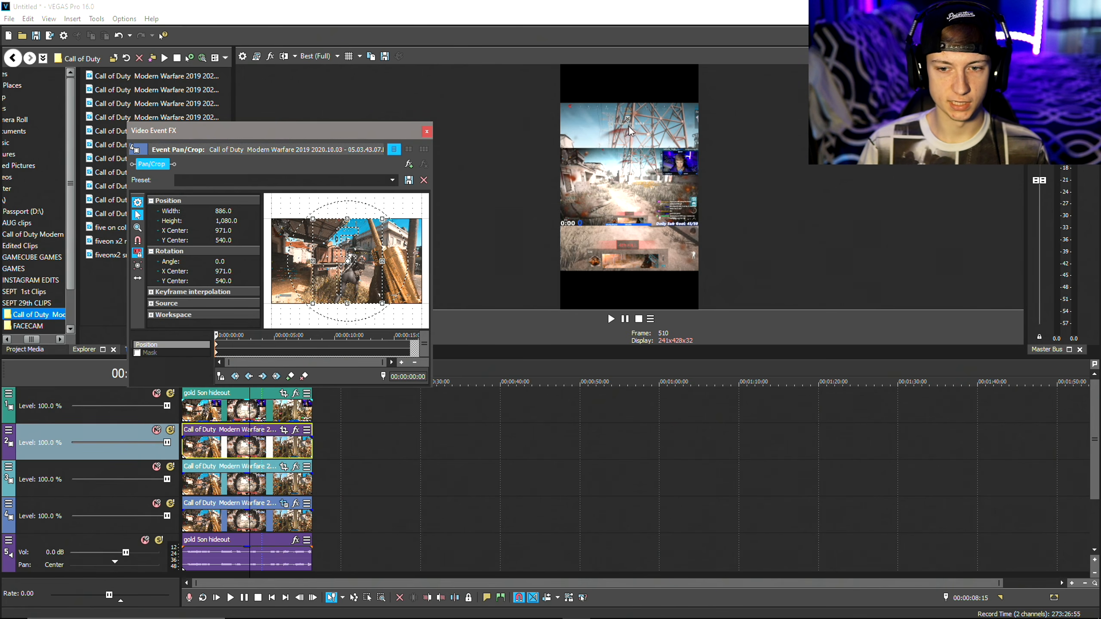
pyautogui.moveTo(382, 261)
pyautogui.mouseDown()
pyautogui.moveTo(315, 261)
pyautogui.moveTo(369, 269)
pyautogui.mouseUp()
pyautogui.hotkey('ctrl', 'z')
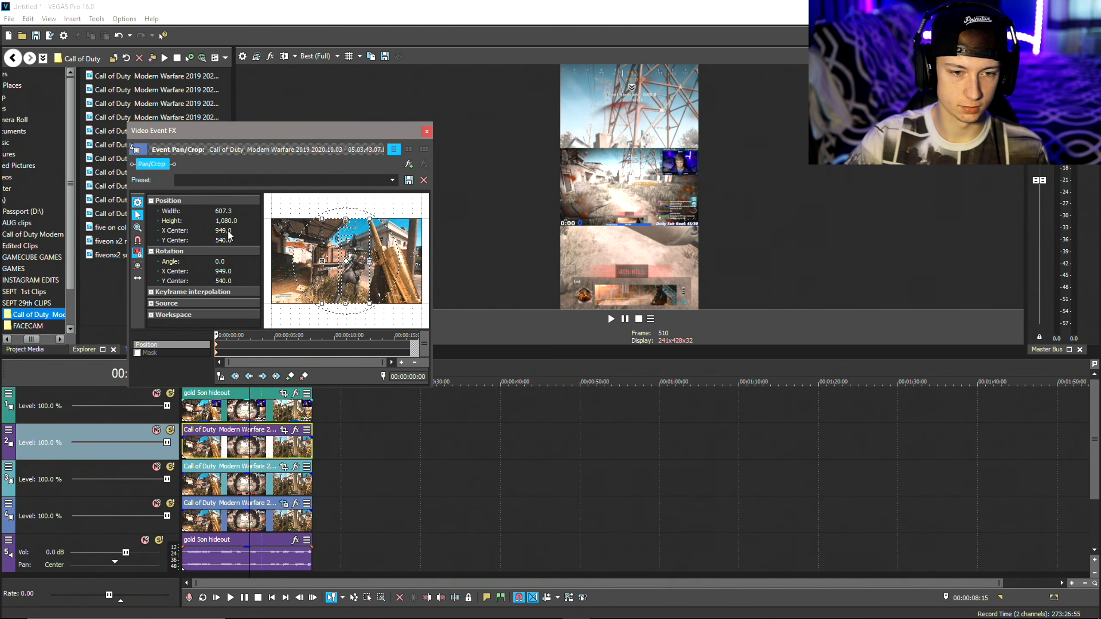
pyautogui.hotkey('ctrl', 'z')
pyautogui.hotkey('ctrl', 'z')
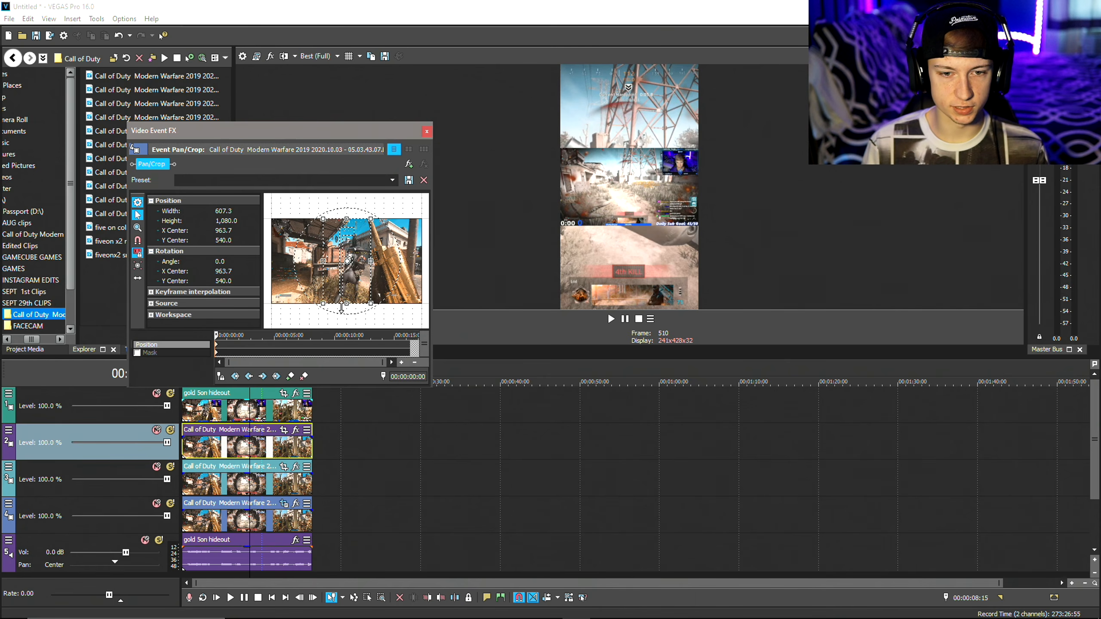
# - Center the track 4 clip's crop horizontally by setting its X Center to 960
pyautogui.click(226, 232)
pyautogui.write('9')
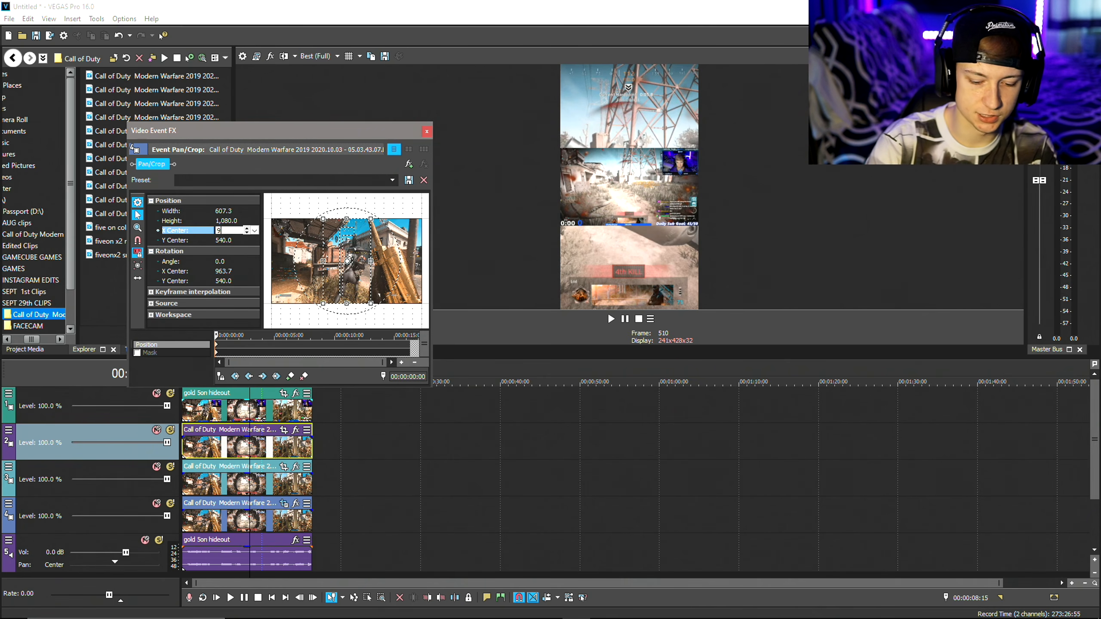
pyautogui.write('60')
pyautogui.press('Return')
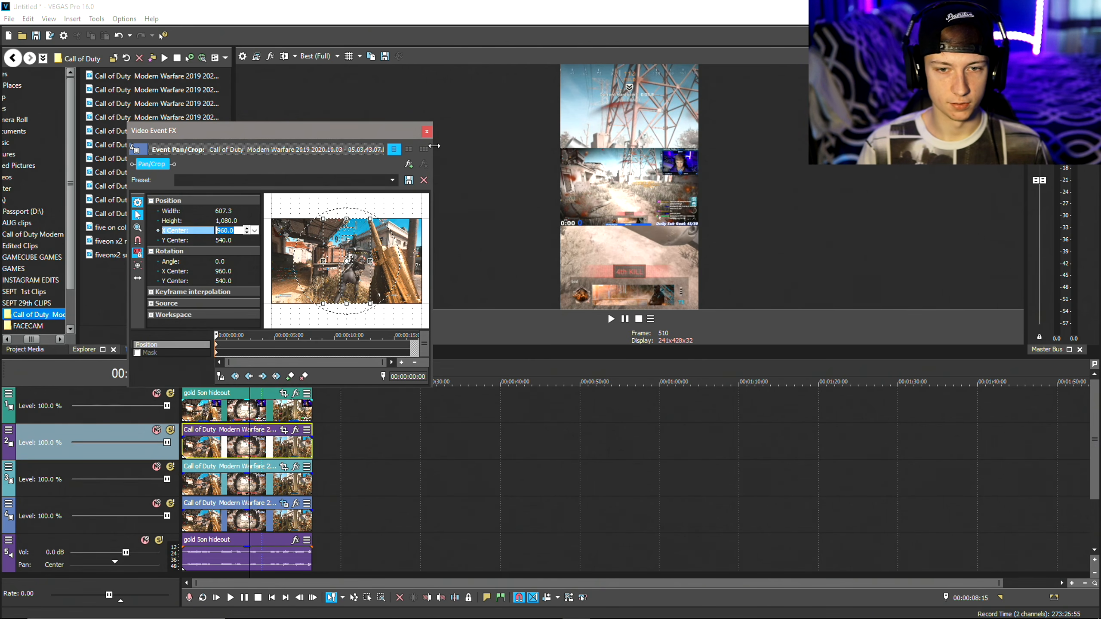
pyautogui.click(428, 134)
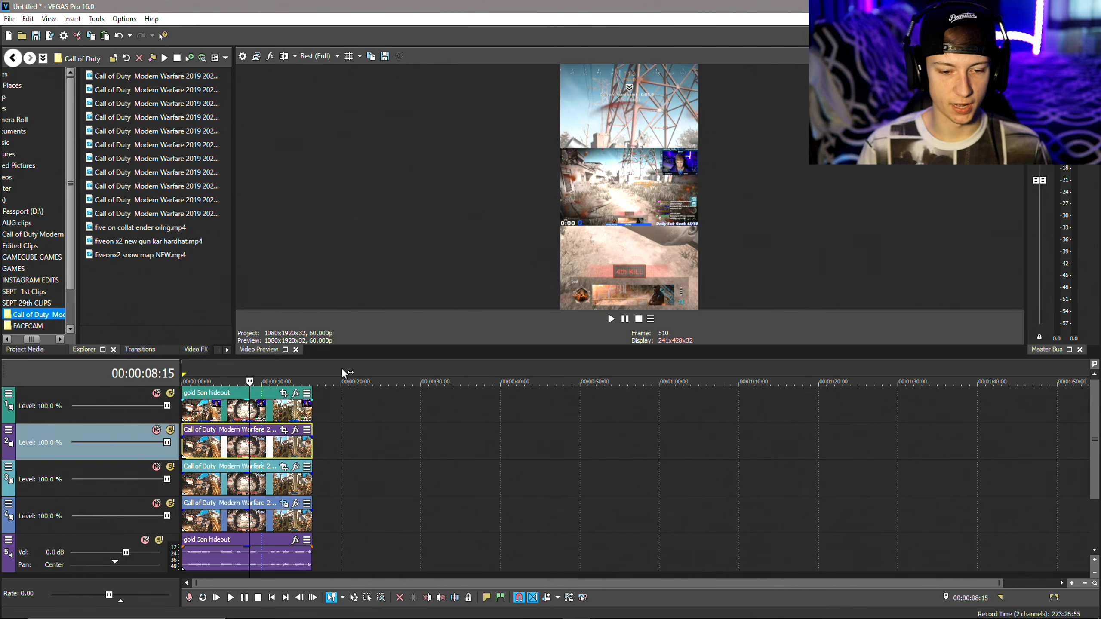
# - Add VEGAS Gaussian Blur to the track 4 gameplay clip with a horizontal range of about 0.041 and vertical range of about 0.048
pyautogui.click(296, 503)
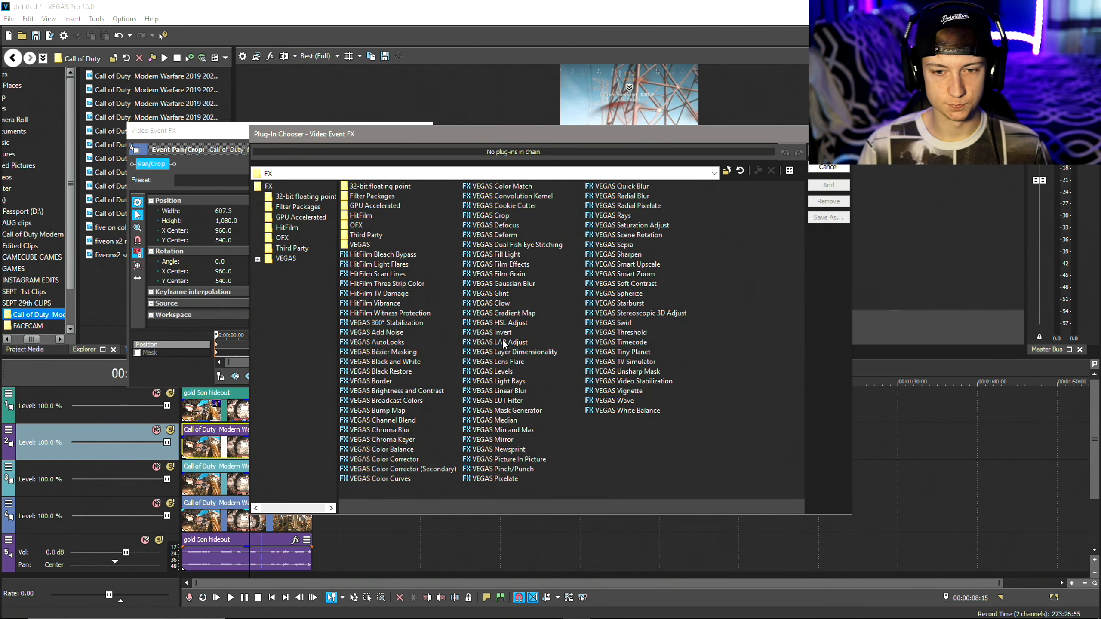
pyautogui.click(511, 286)
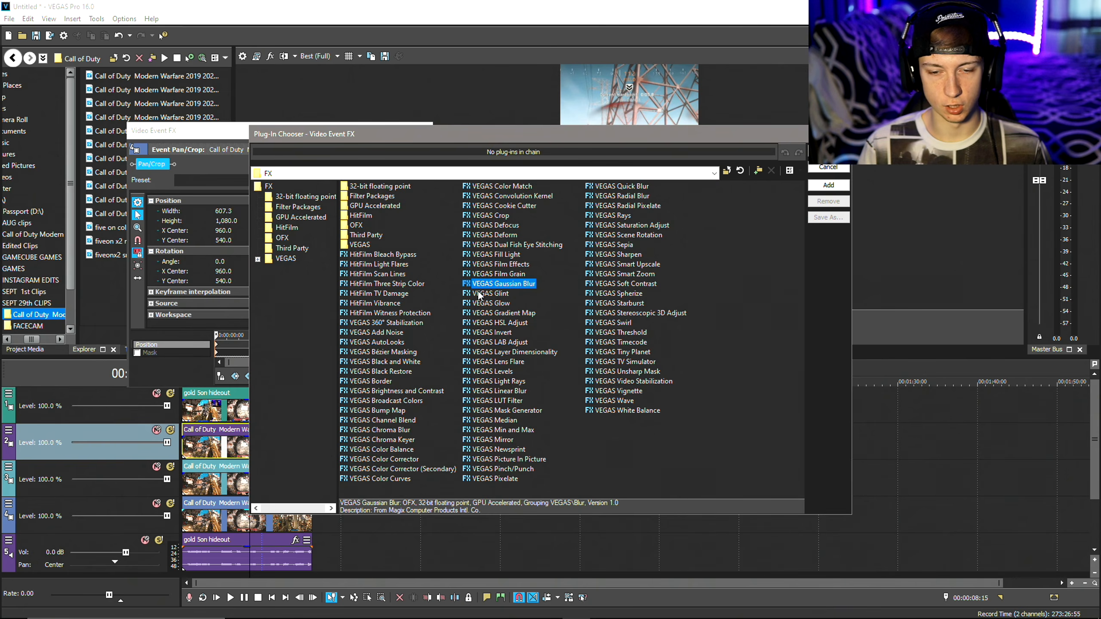
pyautogui.click(829, 186)
pyautogui.click(828, 152)
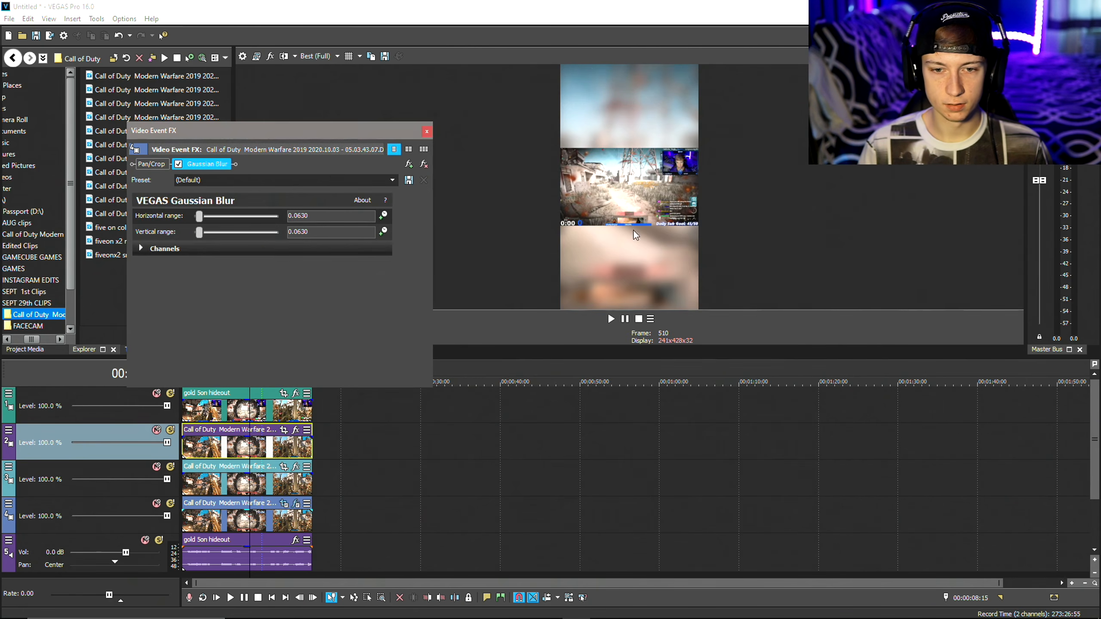
pyautogui.moveTo(201, 226); pyautogui.dragTo(201, 233)
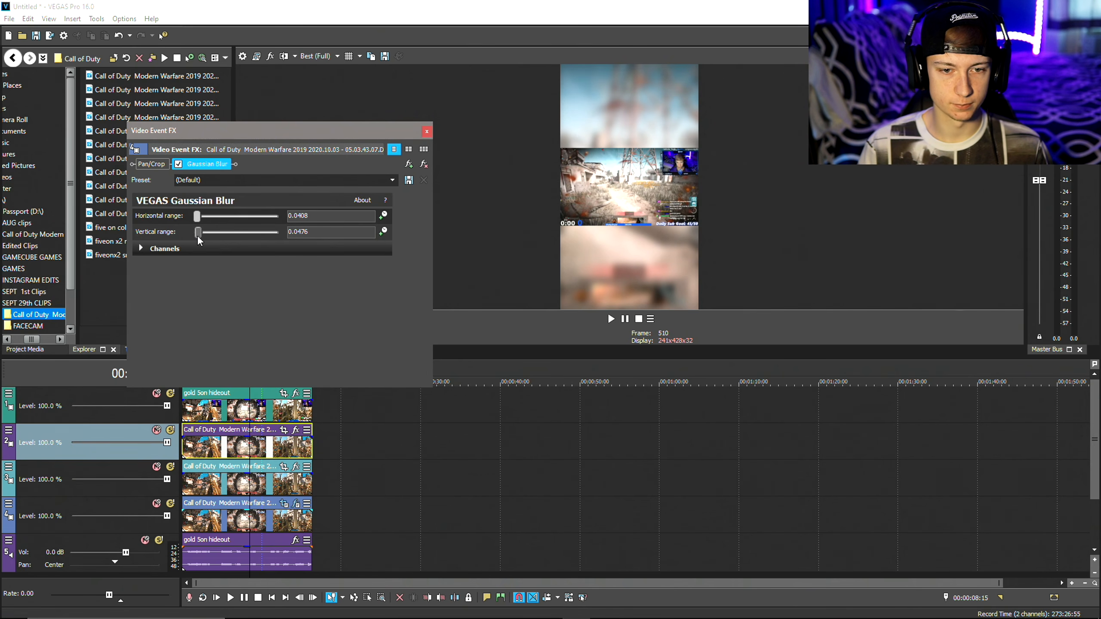
pyautogui.click(426, 131)
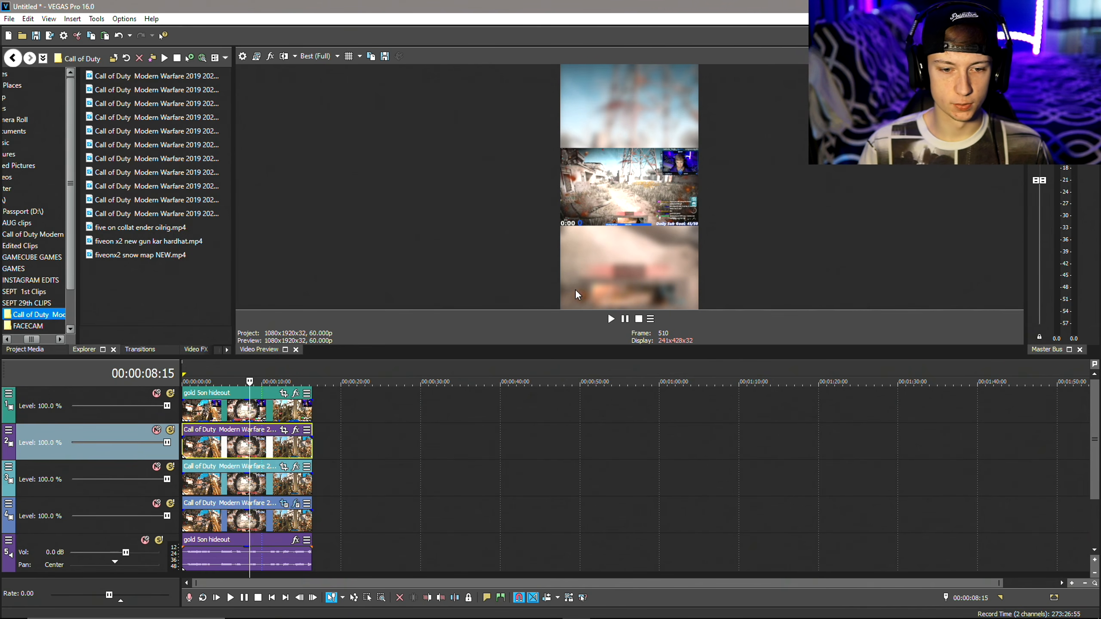
# - Mute video tracks 1 and 2, keeping the track 3 gameplay visible over the blurred background
pyautogui.click(156, 393)
pyautogui.click(157, 430)
pyautogui.click(157, 467)
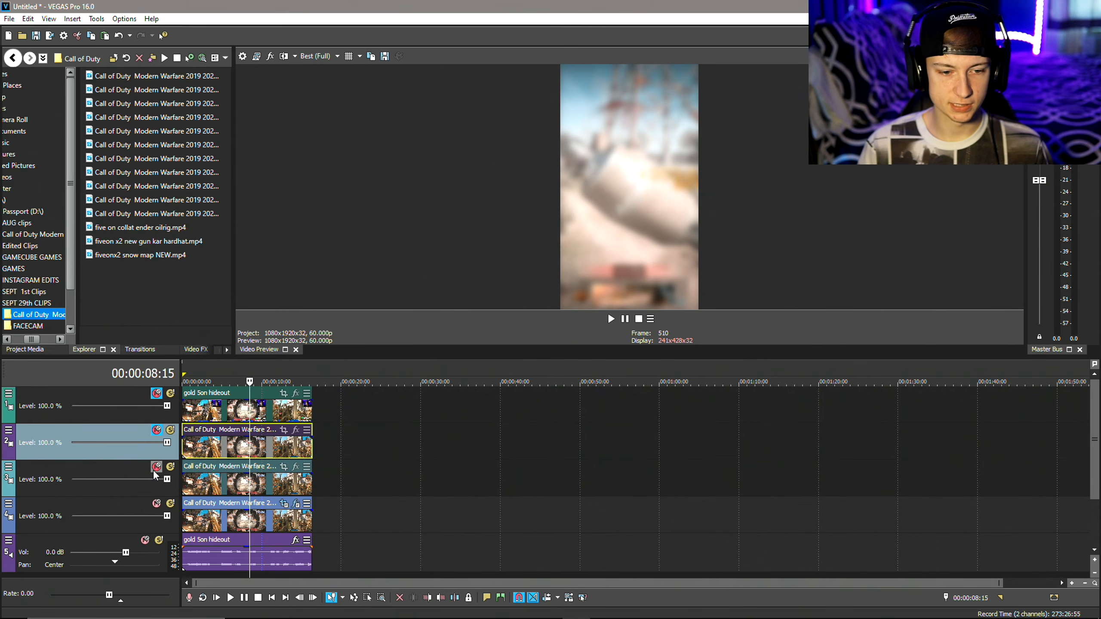
pyautogui.click(155, 468)
# - Crop the track 3 gameplay clip to a width of 776 at full height and center it at X 960
pyautogui.click(284, 466)
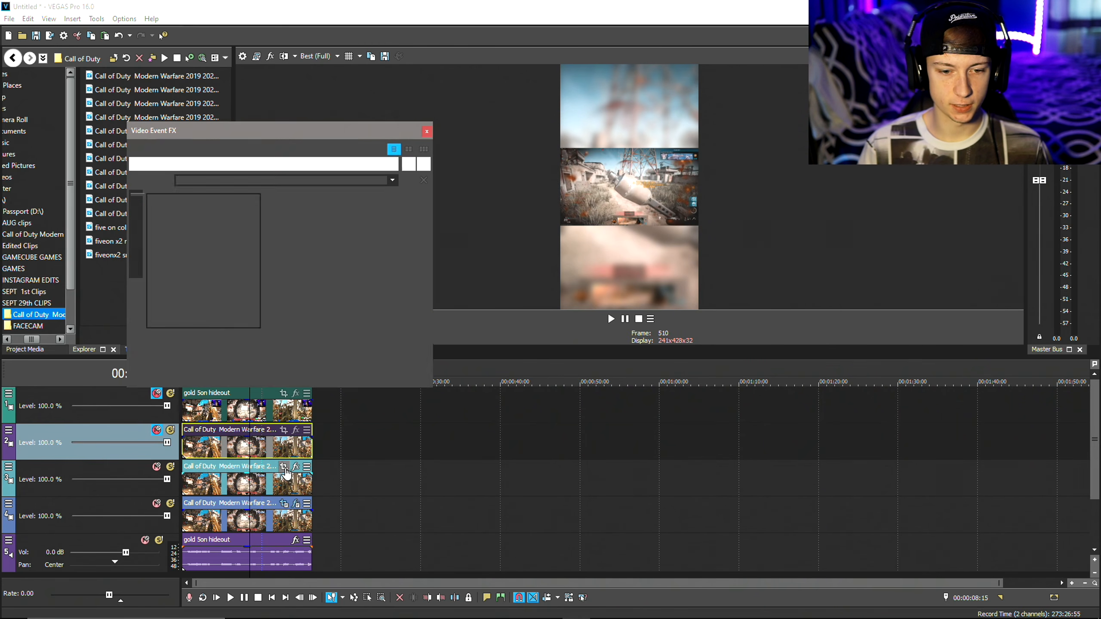
pyautogui.moveTo(425, 261); pyautogui.dragTo(384, 261)
pyautogui.moveTo(269, 262); pyautogui.dragTo(310, 259)
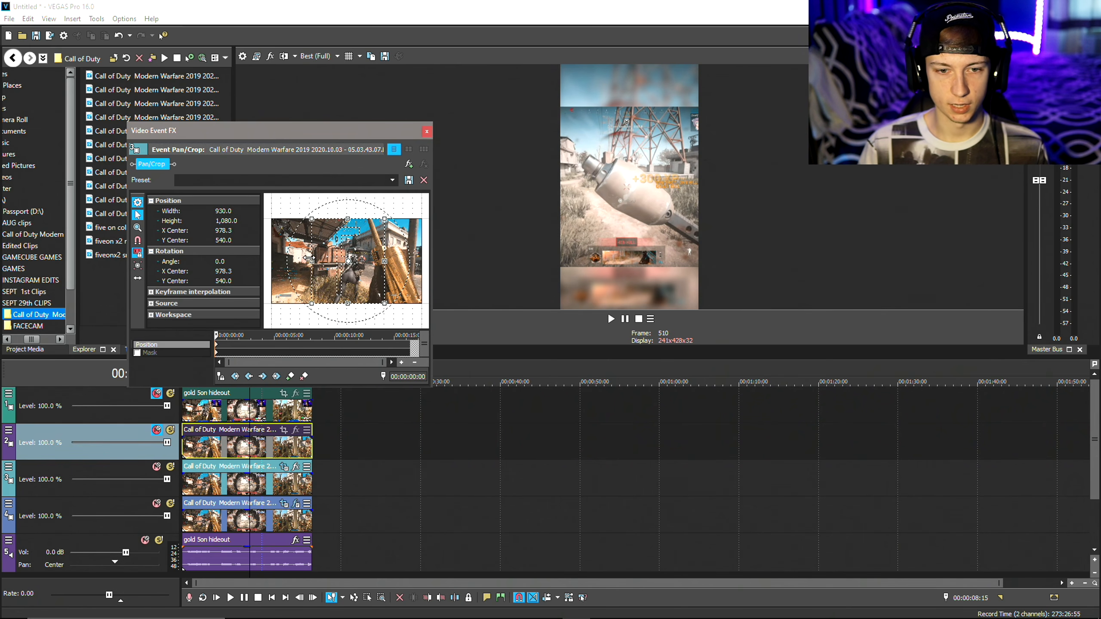
pyautogui.moveTo(385, 261); pyautogui.dragTo(379, 262)
pyautogui.moveTo(312, 262); pyautogui.dragTo(316, 261)
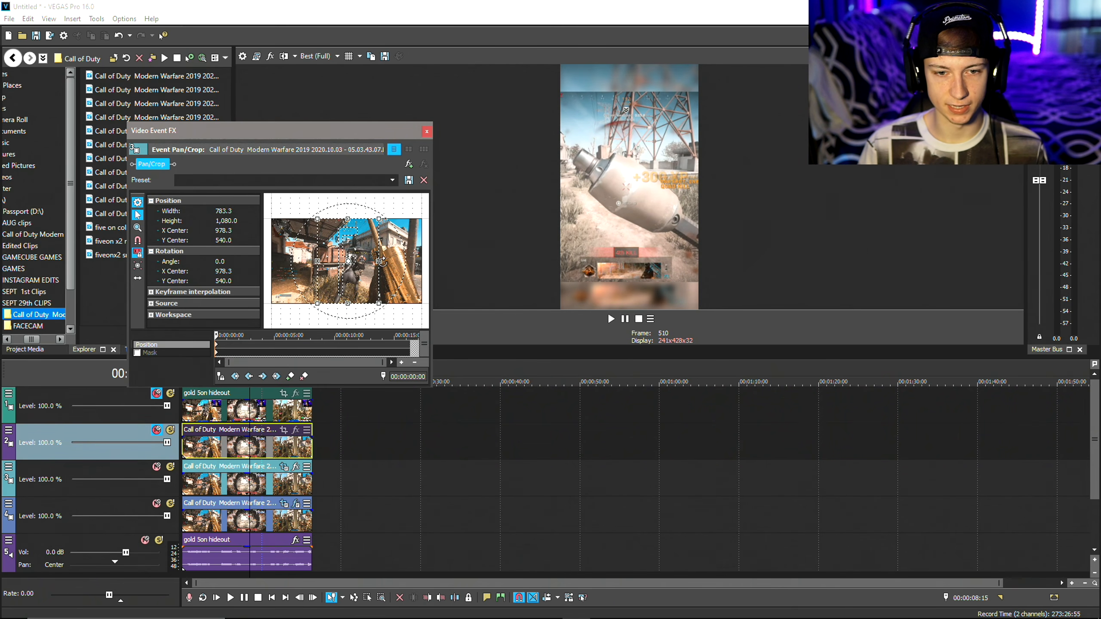
pyautogui.moveTo(381, 263); pyautogui.dragTo(380, 262)
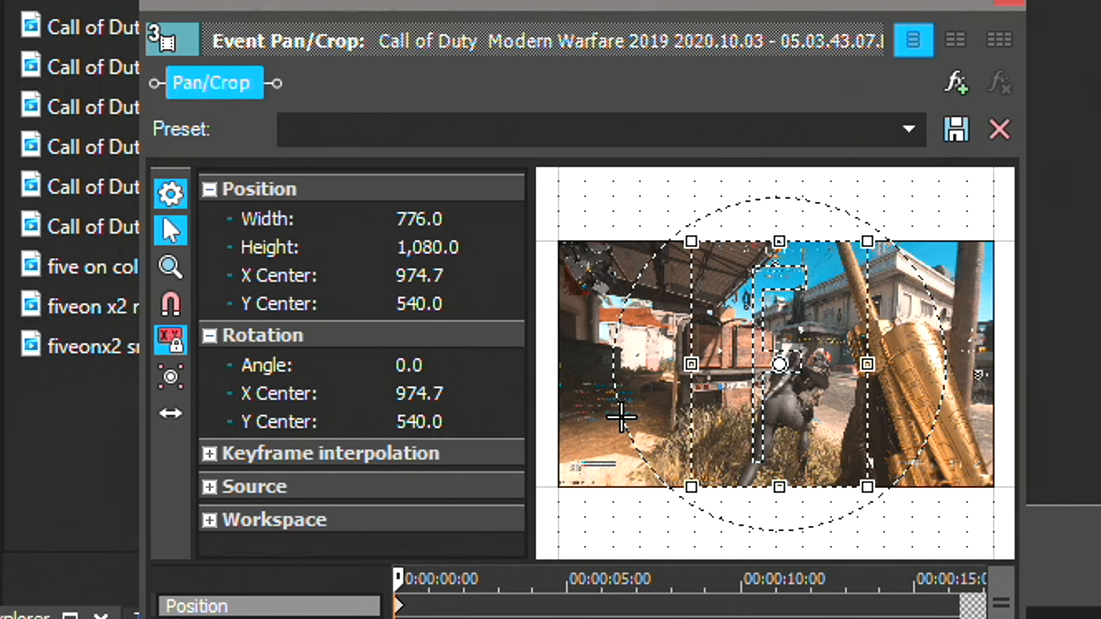
pyautogui.moveTo(621, 417); pyautogui.dragTo(617, 416)
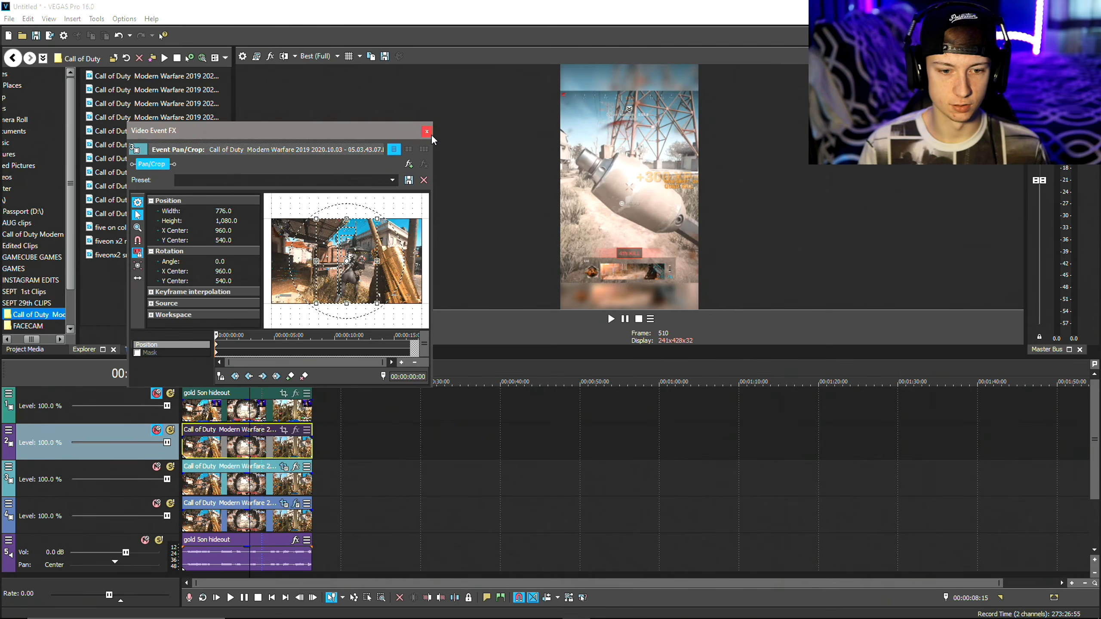
pyautogui.click(427, 132)
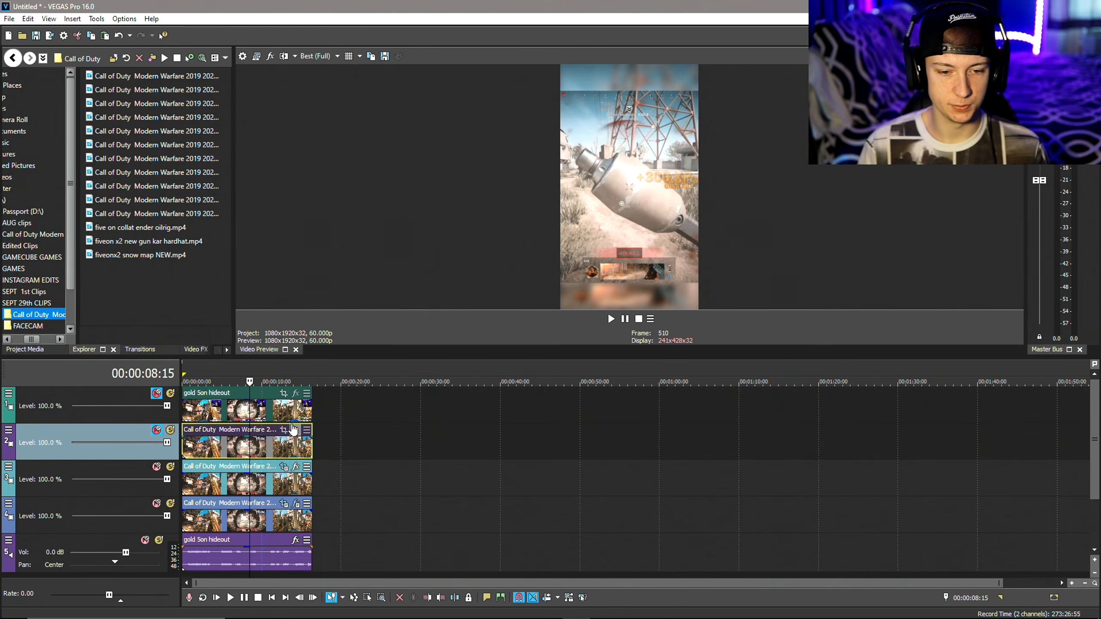
# - Unmute video track 2 and draw a rectangular mask around the kill feed in its gameplay clip
pyautogui.click(156, 430)
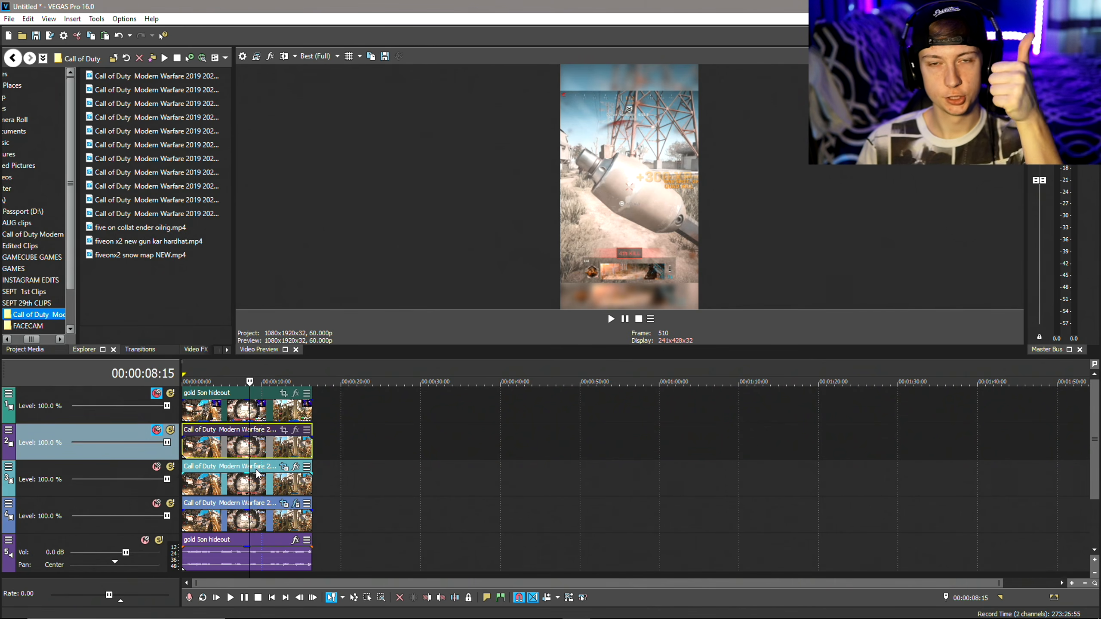
pyautogui.click(157, 430)
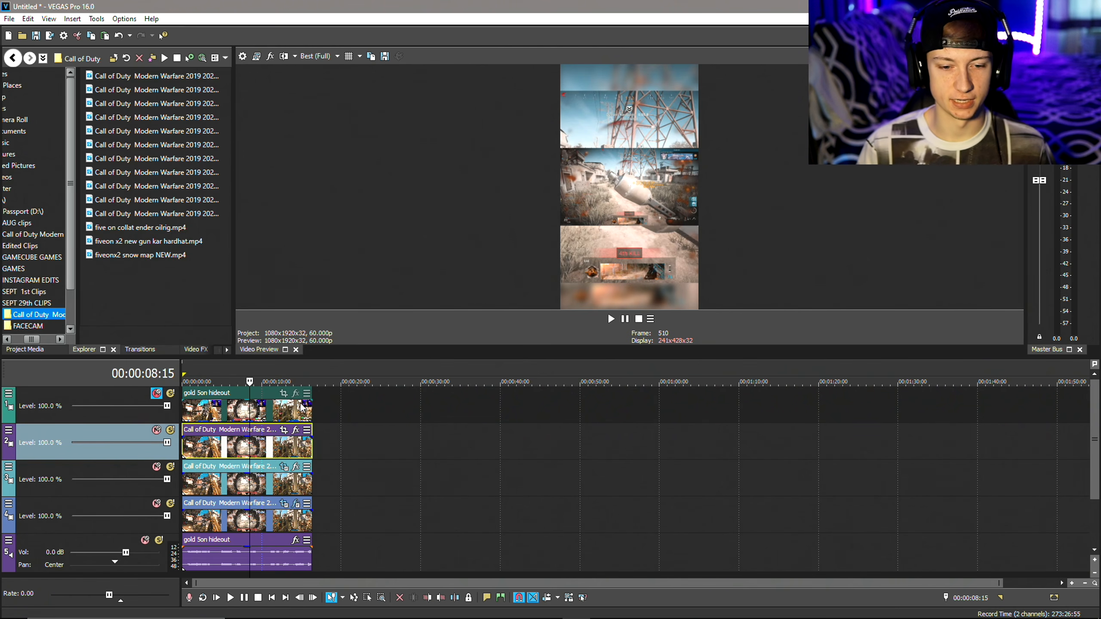
pyautogui.click(283, 430)
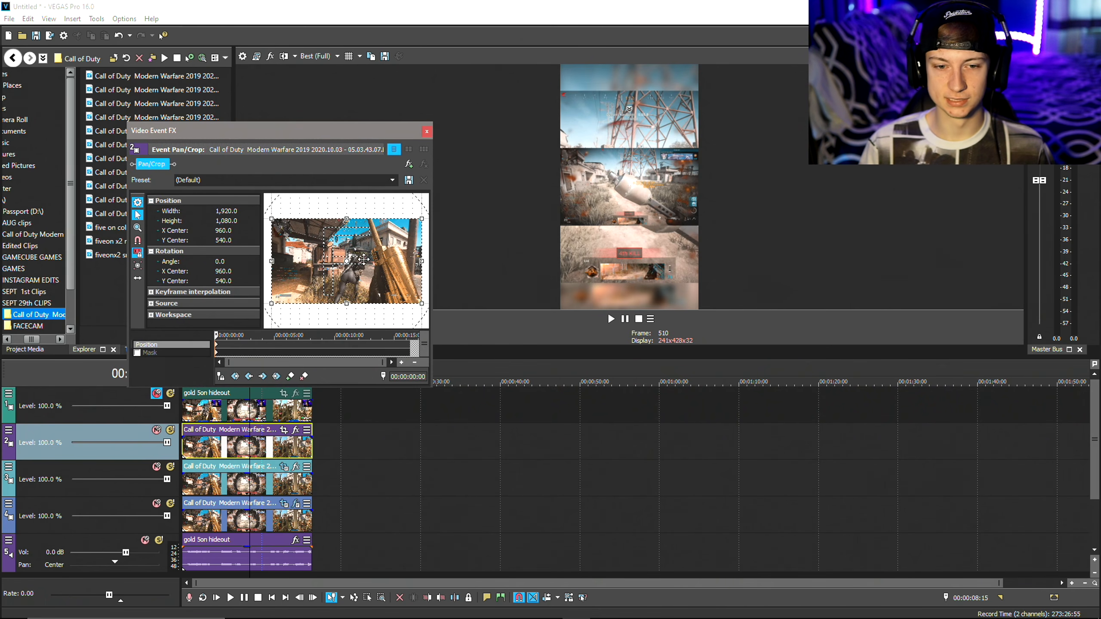
pyautogui.click(137, 353)
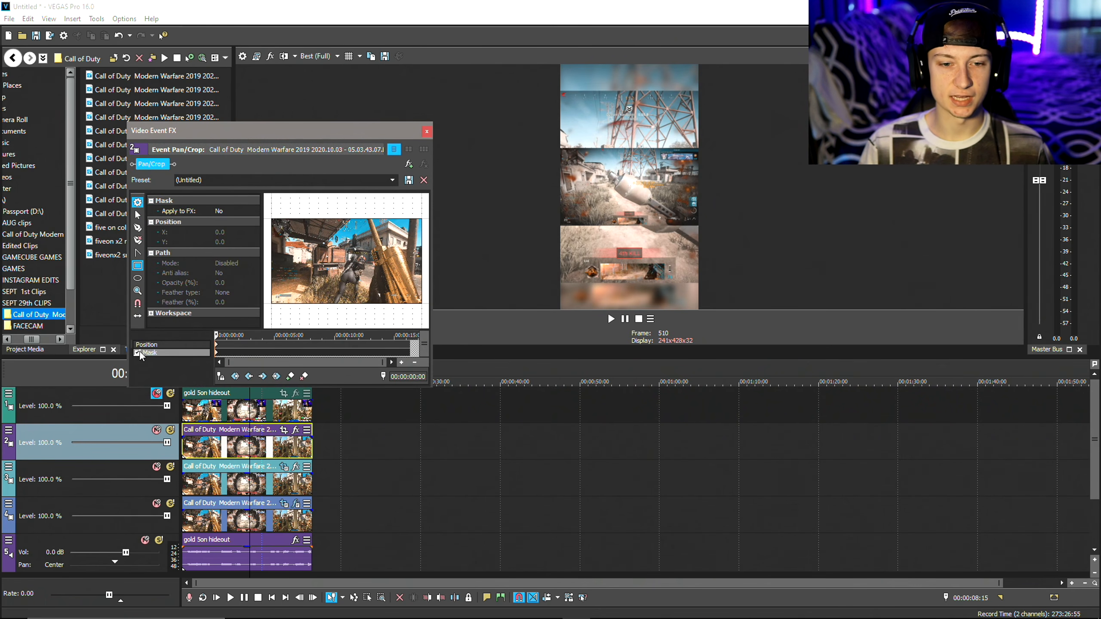
pyautogui.click(137, 290)
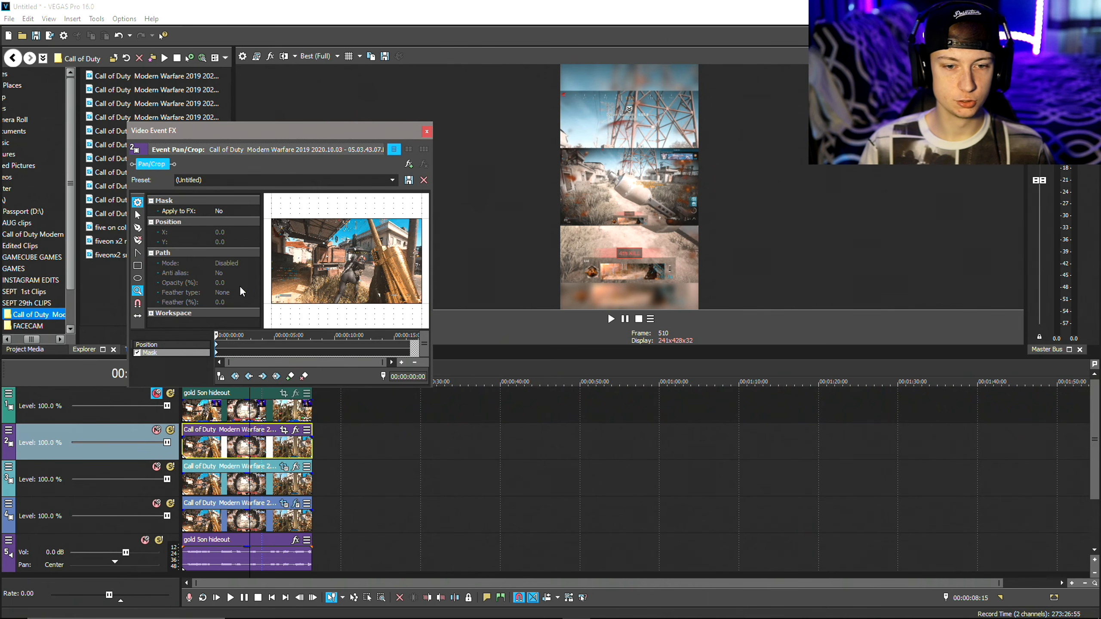
pyautogui.click(288, 277)
pyautogui.click(342, 262)
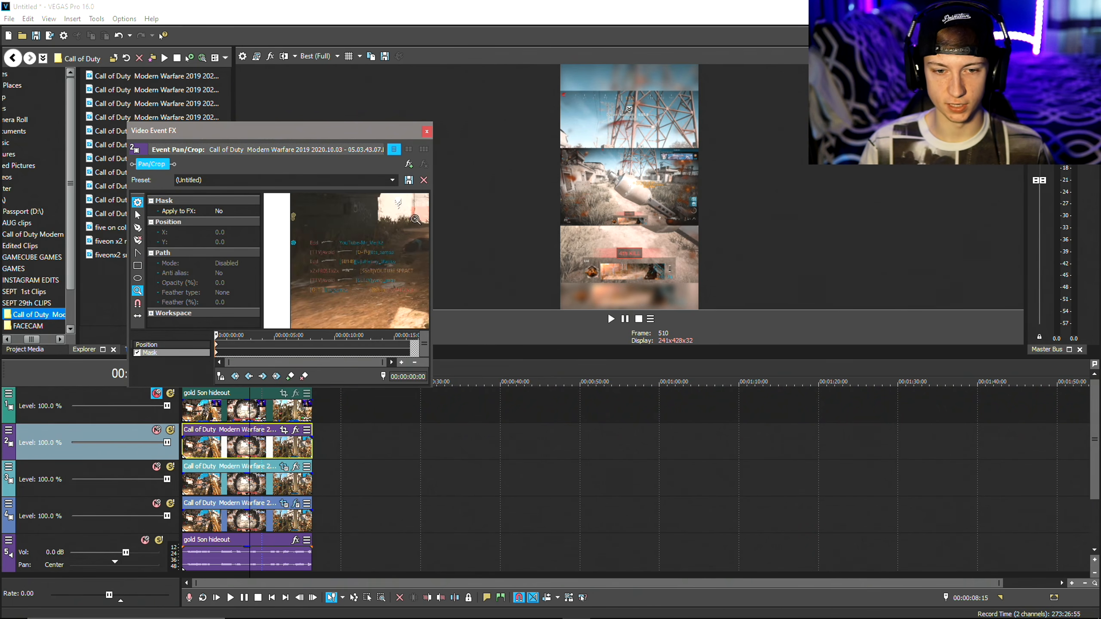
pyautogui.click(138, 266)
pyautogui.moveTo(305, 237); pyautogui.dragTo(424, 299)
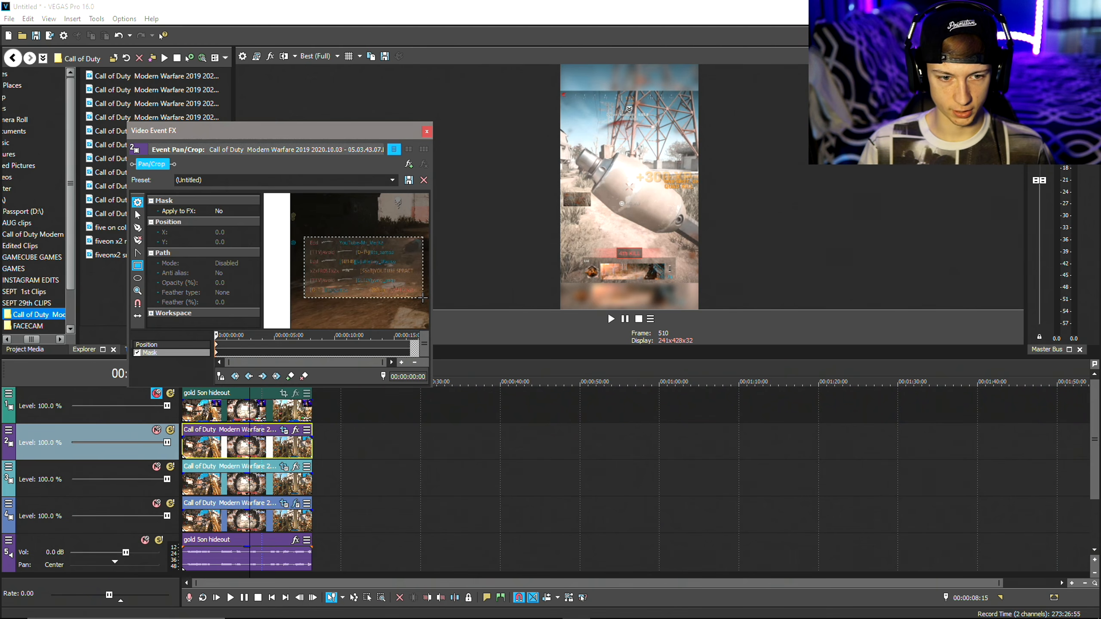
# - Set the kill feed mask's feather type to In with a feather of 1.0%
pyautogui.click(224, 297)
pyautogui.click(225, 309)
pyautogui.click(222, 303)
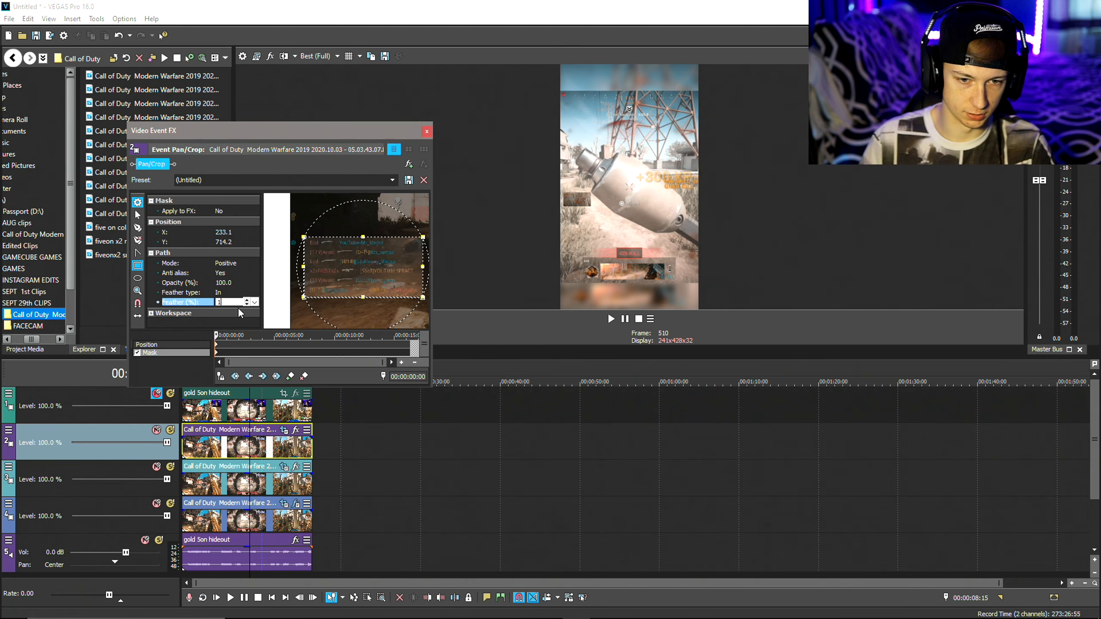
pyautogui.press('Return')
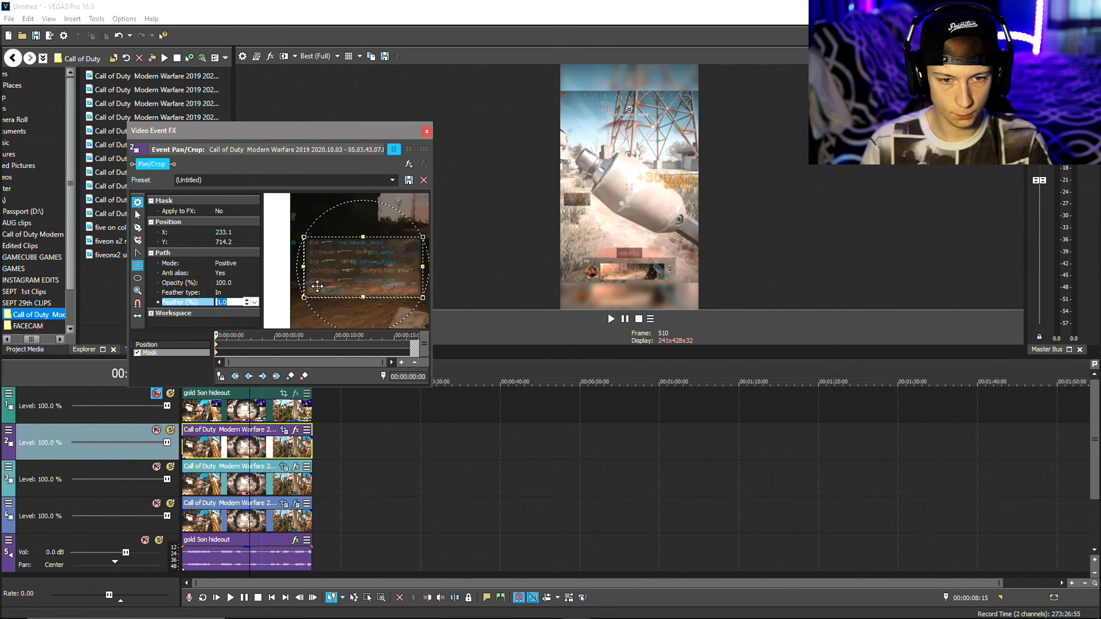
# - Fine-tune the top, bottom and left edges of the kill feed mask and close the event's crop settings
pyautogui.moveTo(363, 237); pyautogui.dragTo(365, 237)
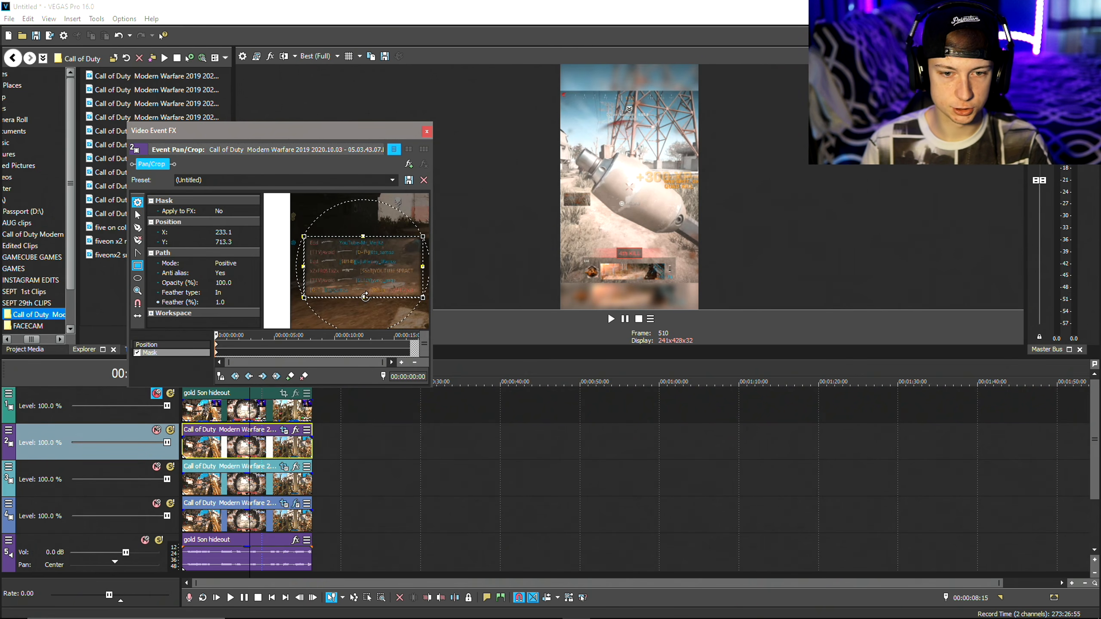
pyautogui.moveTo(365, 297); pyautogui.dragTo(364, 298)
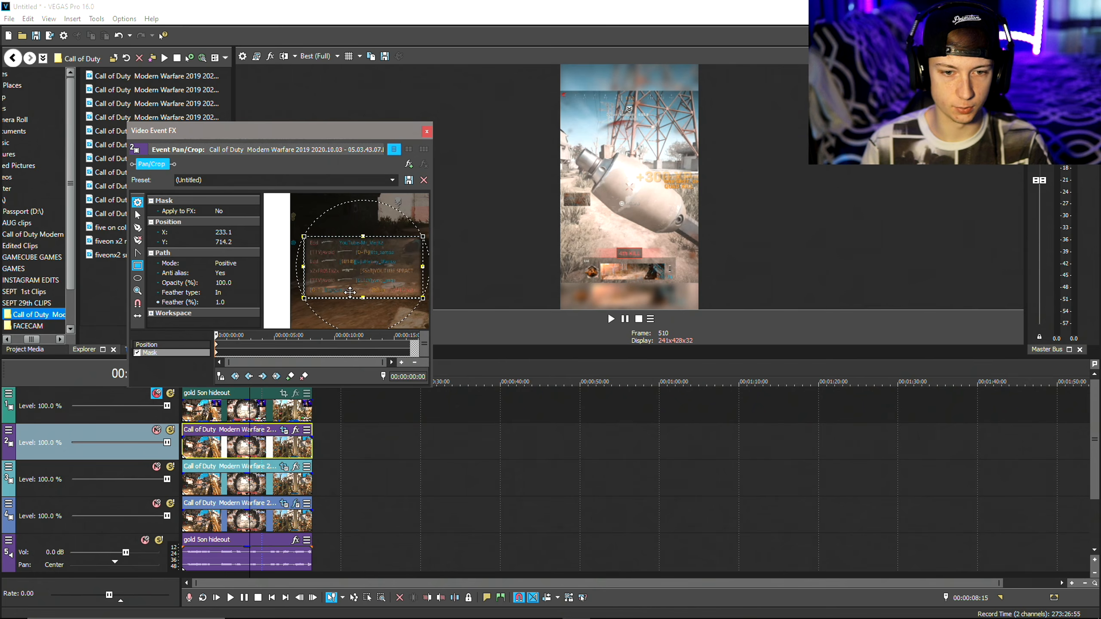
pyautogui.moveTo(302, 268); pyautogui.dragTo(301, 268)
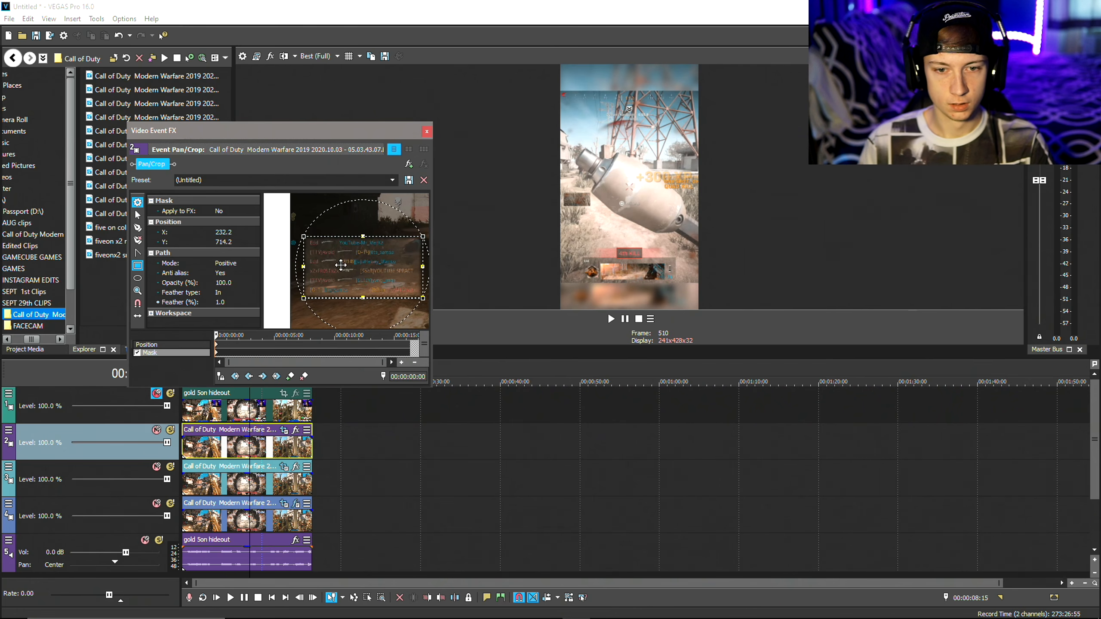
pyautogui.click(427, 132)
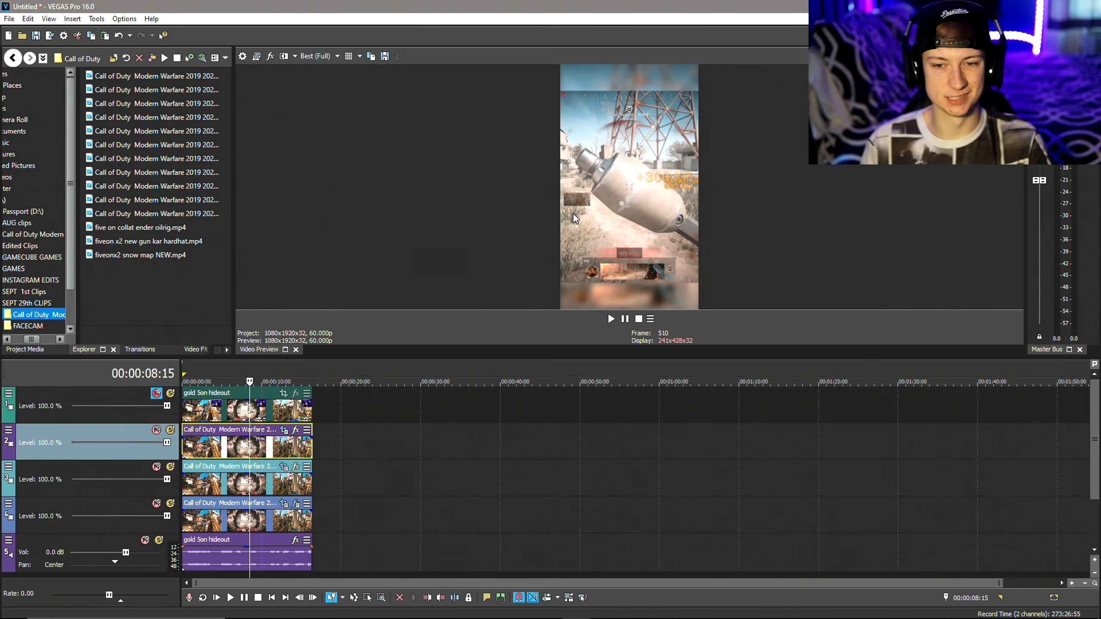
# - Enlarge track 2 with Track Motion to about 1,769 x 3,144, placing the kill feed near the lower edge of the gameplay
pyautogui.click(8, 430)
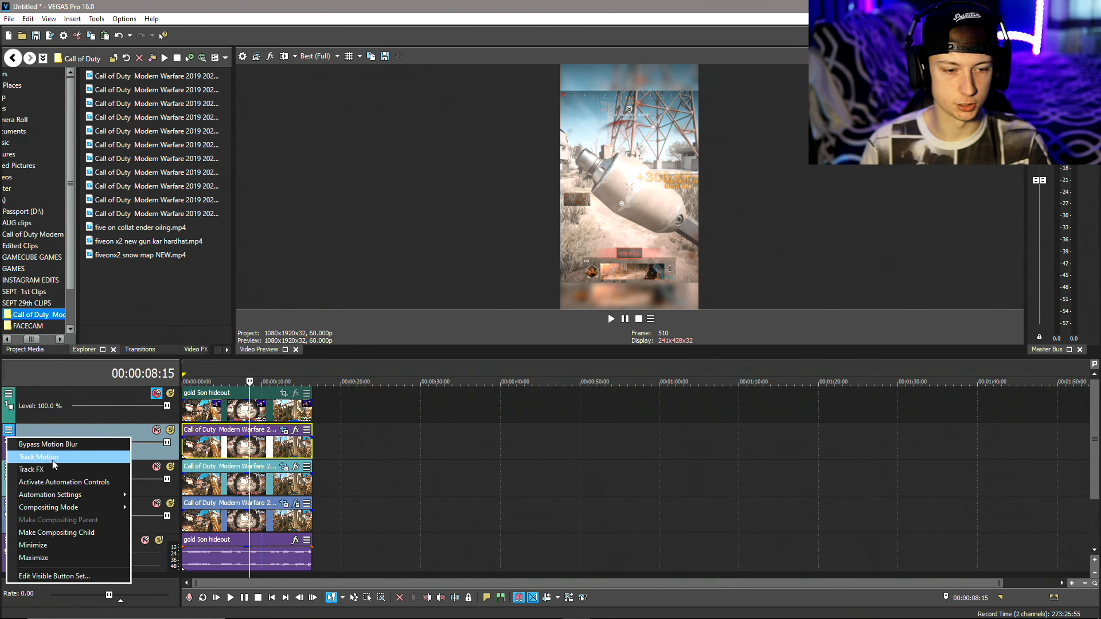
pyautogui.click(59, 463)
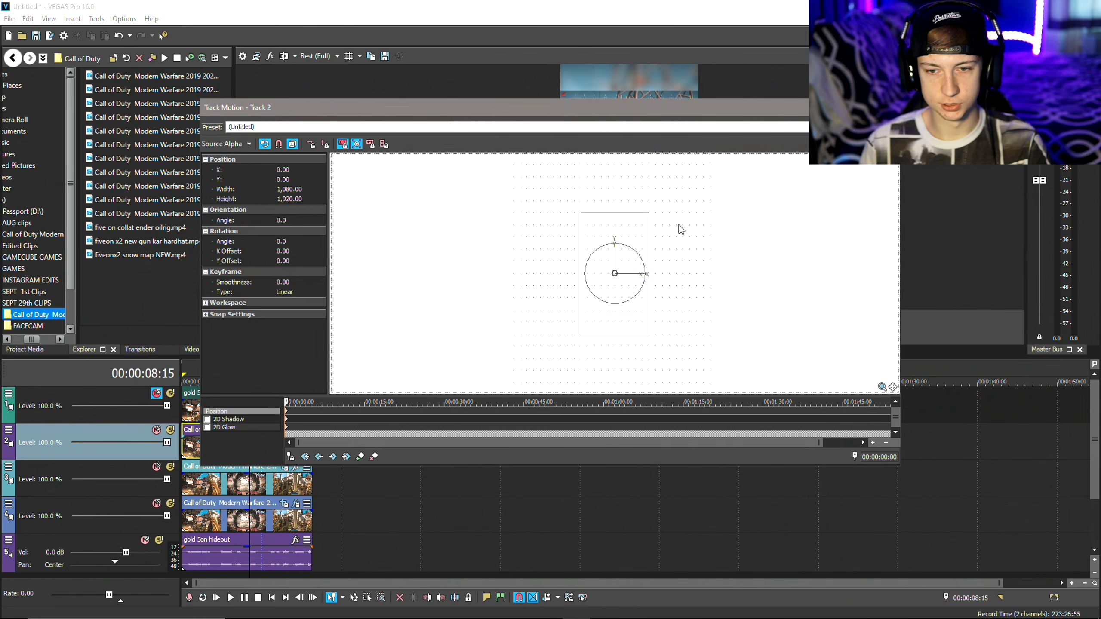
pyautogui.moveTo(593, 109); pyautogui.dragTo(577, 355)
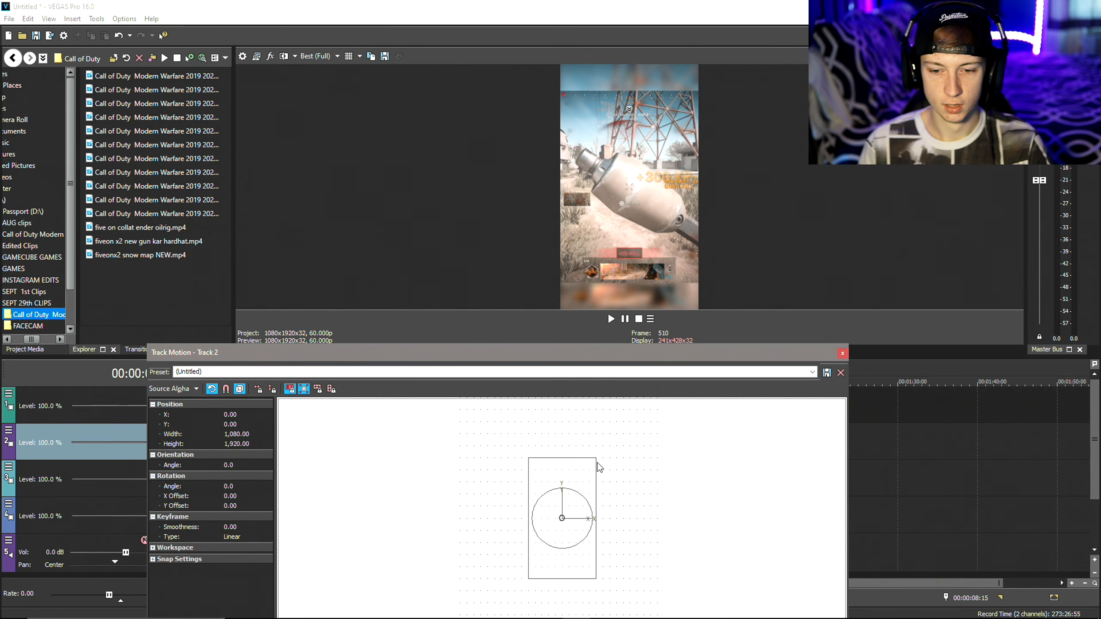
pyautogui.moveTo(595, 457)
pyautogui.mouseDown()
pyautogui.moveTo(629, 431)
pyautogui.moveTo(644, 463)
pyautogui.moveTo(620, 476)
pyautogui.moveTo(629, 475)
pyautogui.mouseUp()
pyautogui.scroll(-1, 652, 451)
pyautogui.moveTo(653, 420); pyautogui.dragTo(640, 436)
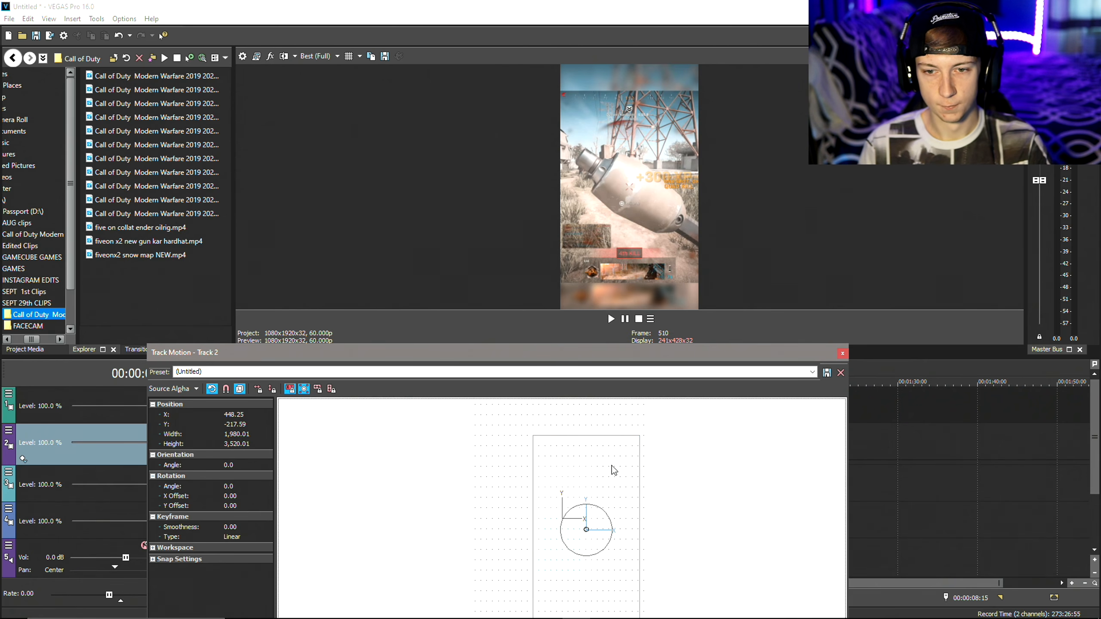
pyautogui.moveTo(640, 436); pyautogui.dragTo(617, 462)
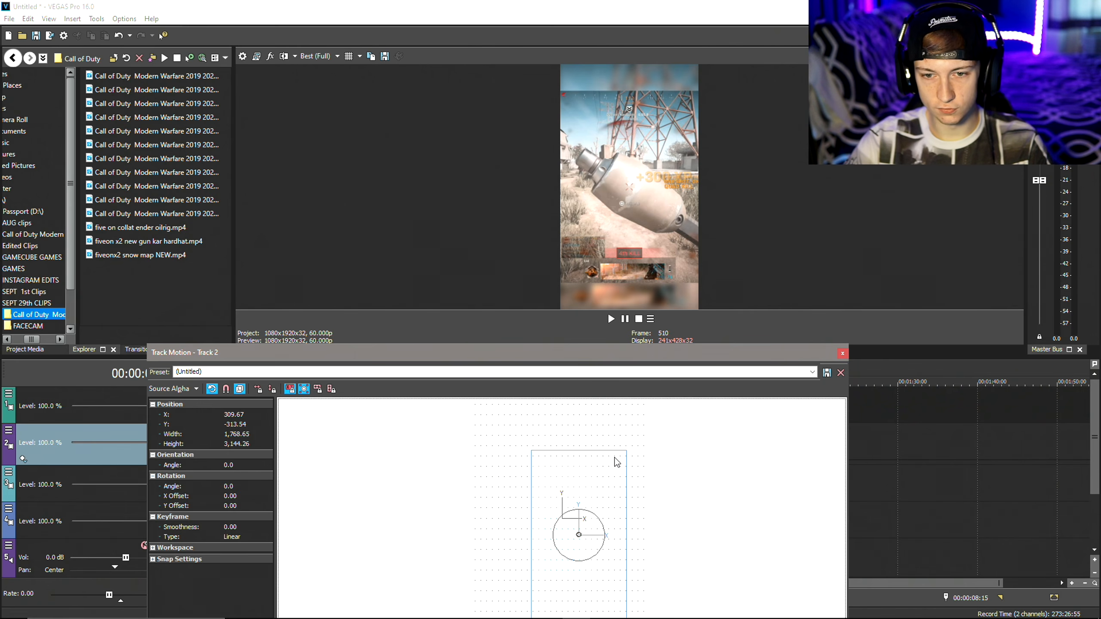
# - Nudge track 2's motion position to X 320.33 and Y -206.93, placing the kill feed just above the bottom HUD
pyautogui.hotkey('ctrl', 'z')
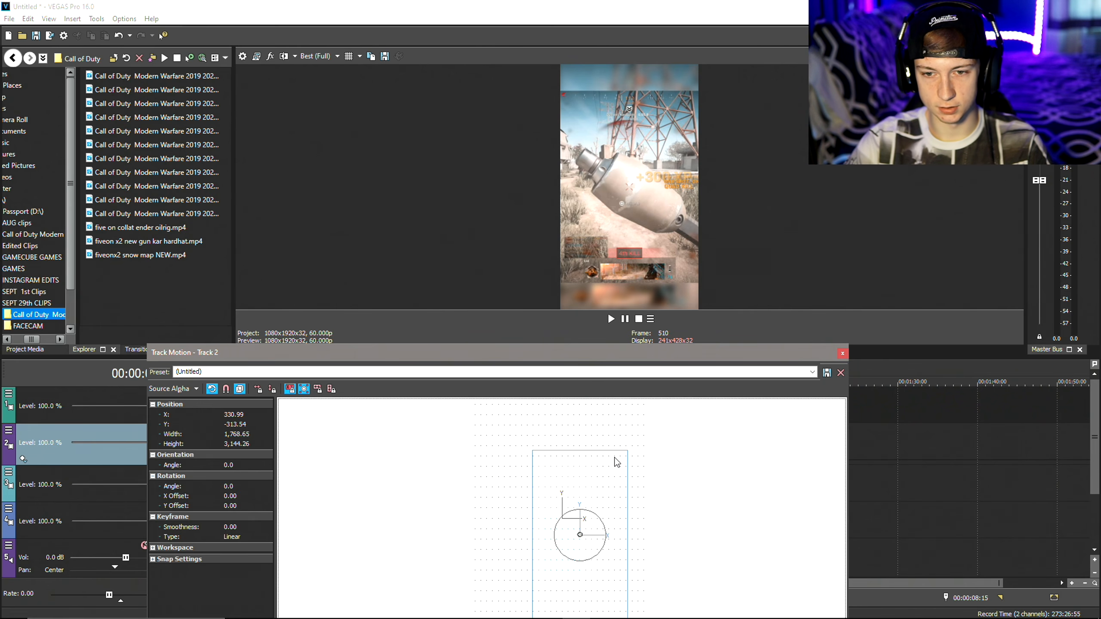
pyautogui.hotkey('ctrl', 'shift', 'z')
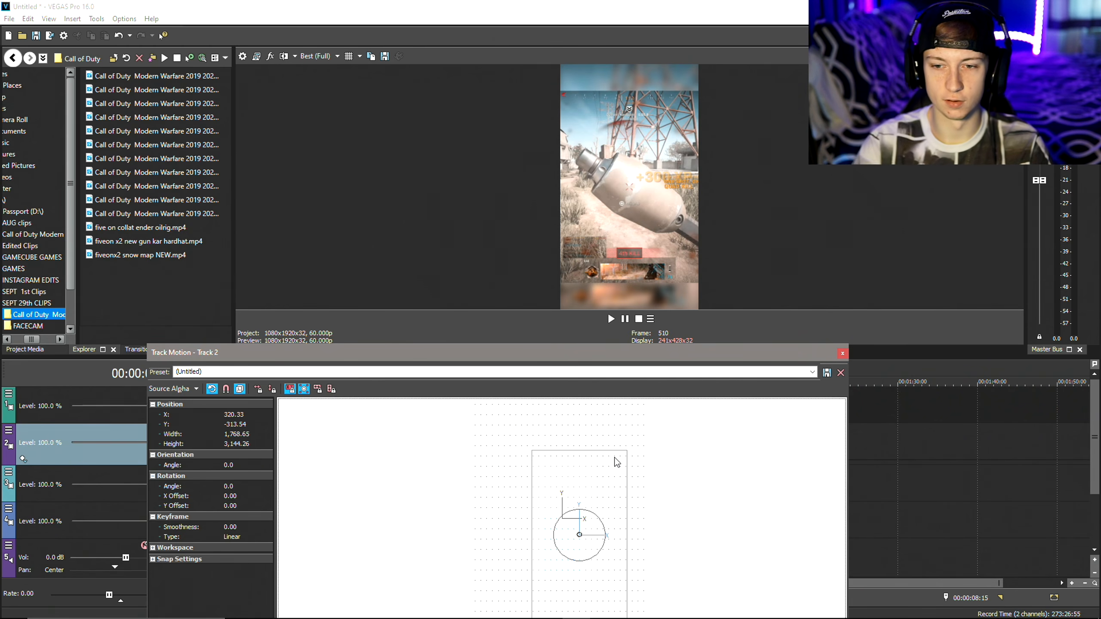
pyautogui.press('Up')
pyautogui.press('Up')
pyautogui.press('Up')
pyautogui.press('Up')
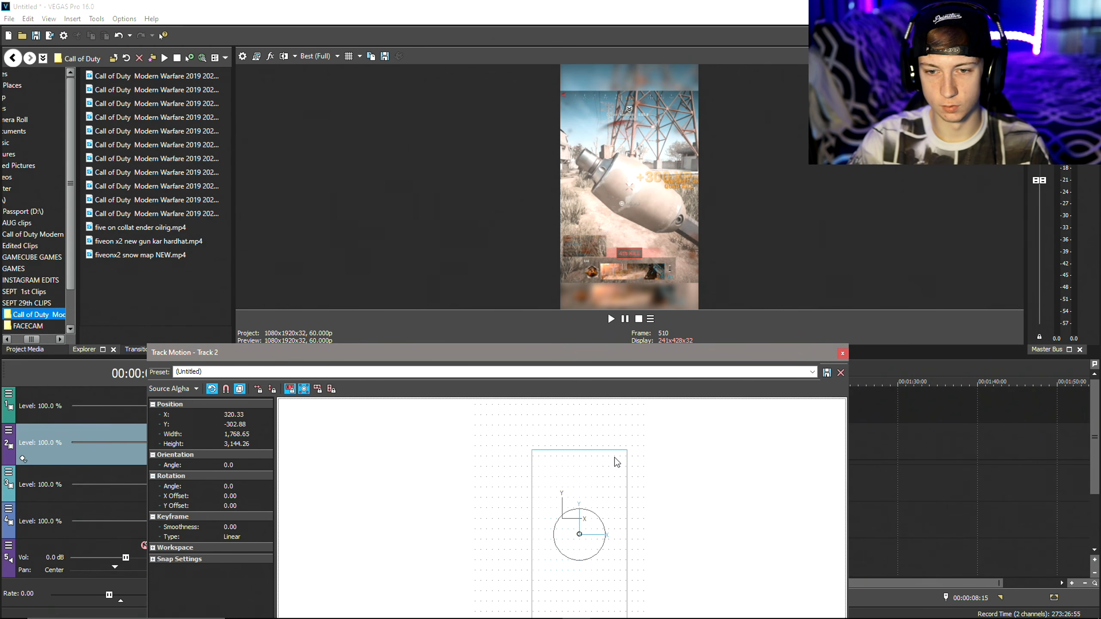
pyautogui.press('Up')
pyautogui.press('Up')
pyautogui.press('Up')
pyautogui.press('Up')
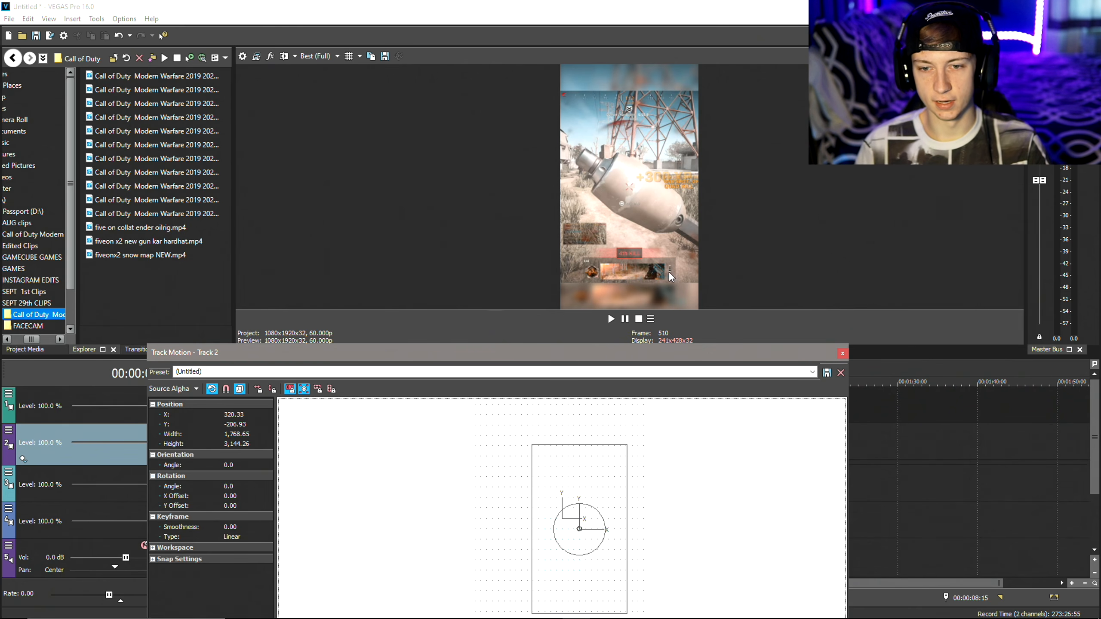
pyautogui.click(843, 353)
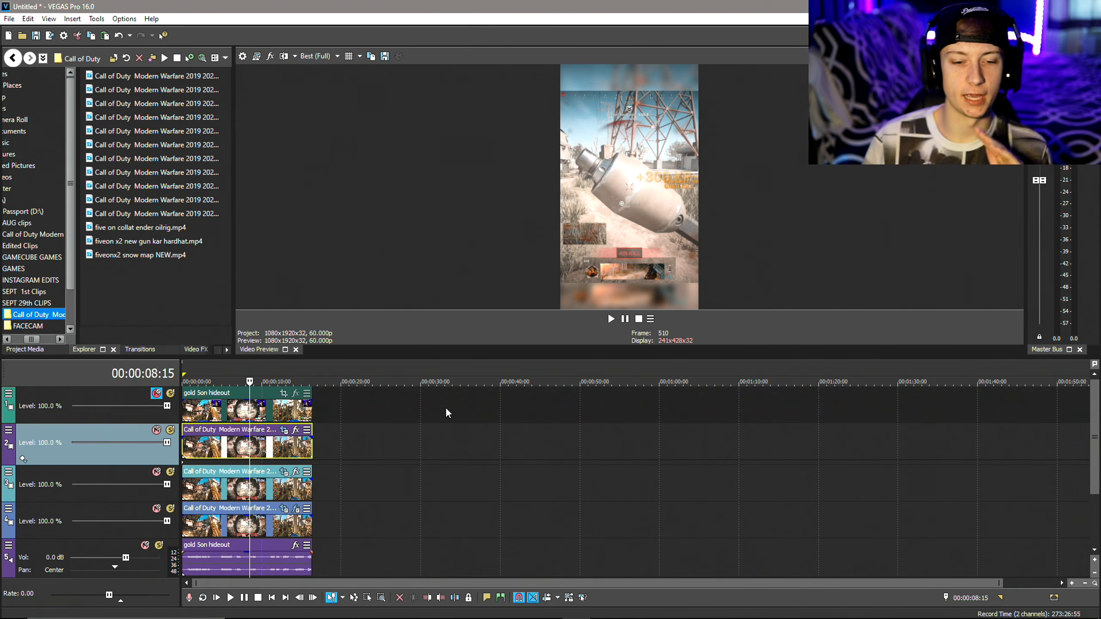
# - Unmute video track 1 and draw a rectangular mask around the facecam inside its border in the gold Son hideout clip
pyautogui.click(157, 394)
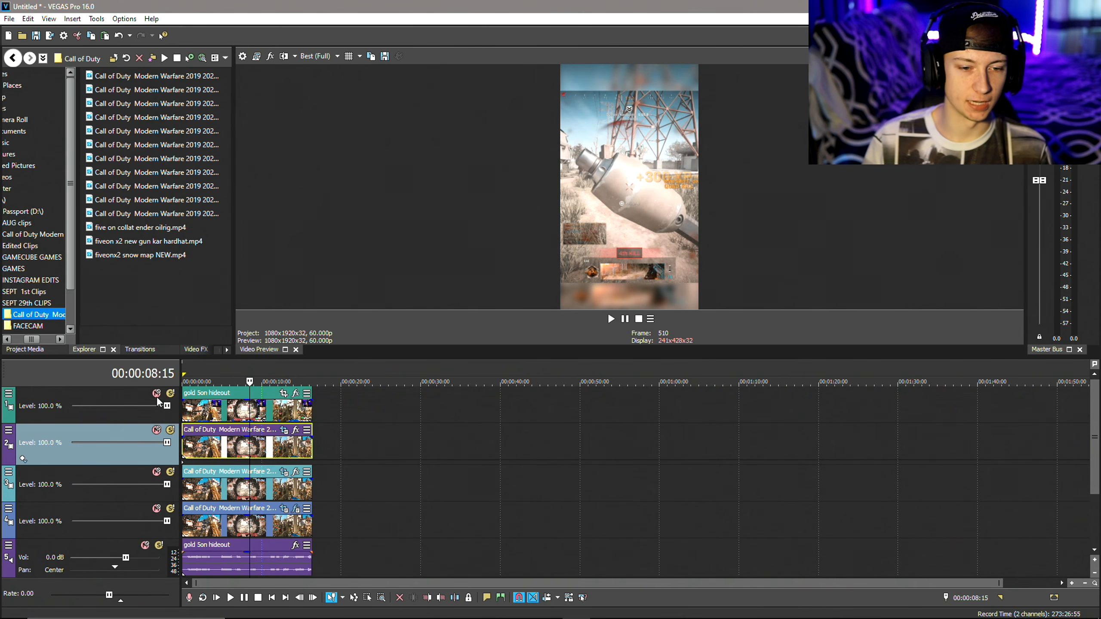
pyautogui.click(284, 393)
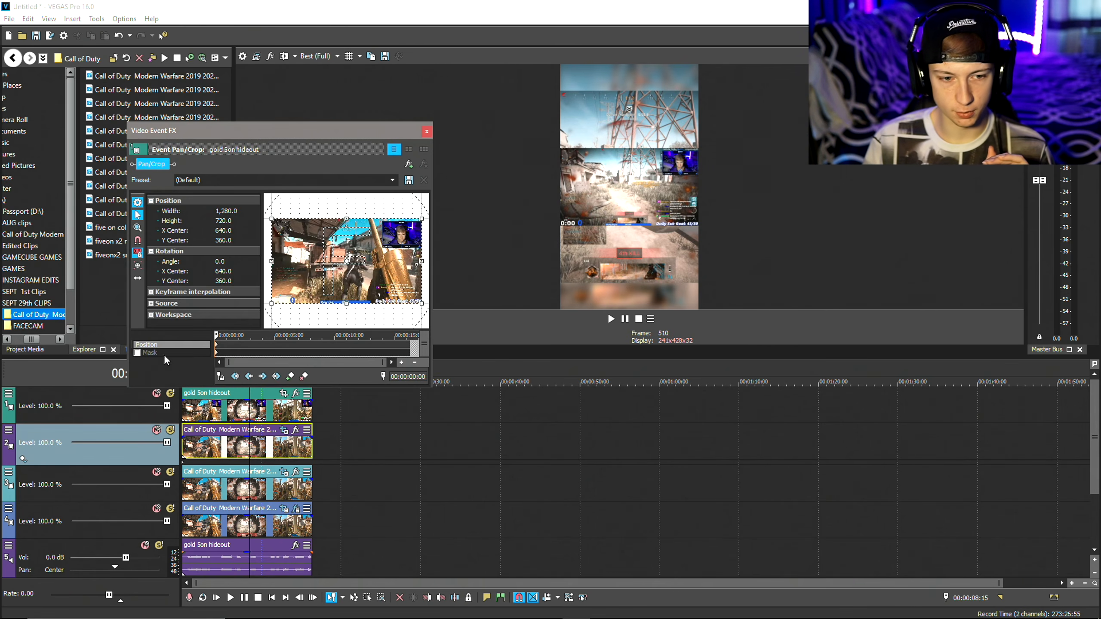
pyautogui.click(137, 352)
pyautogui.click(404, 237)
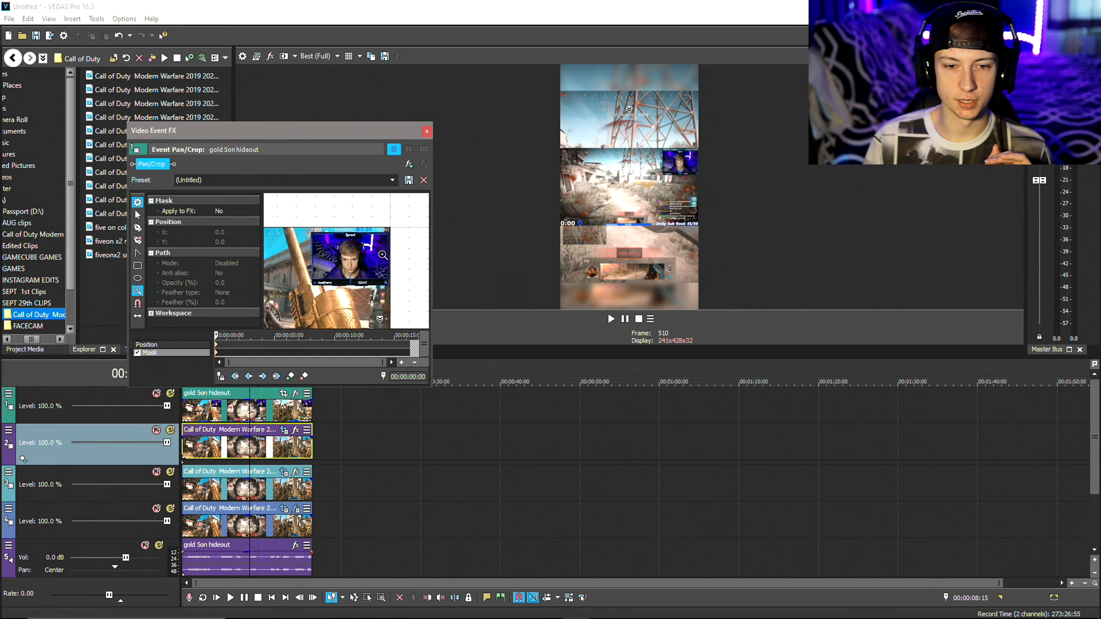
pyautogui.click(348, 262)
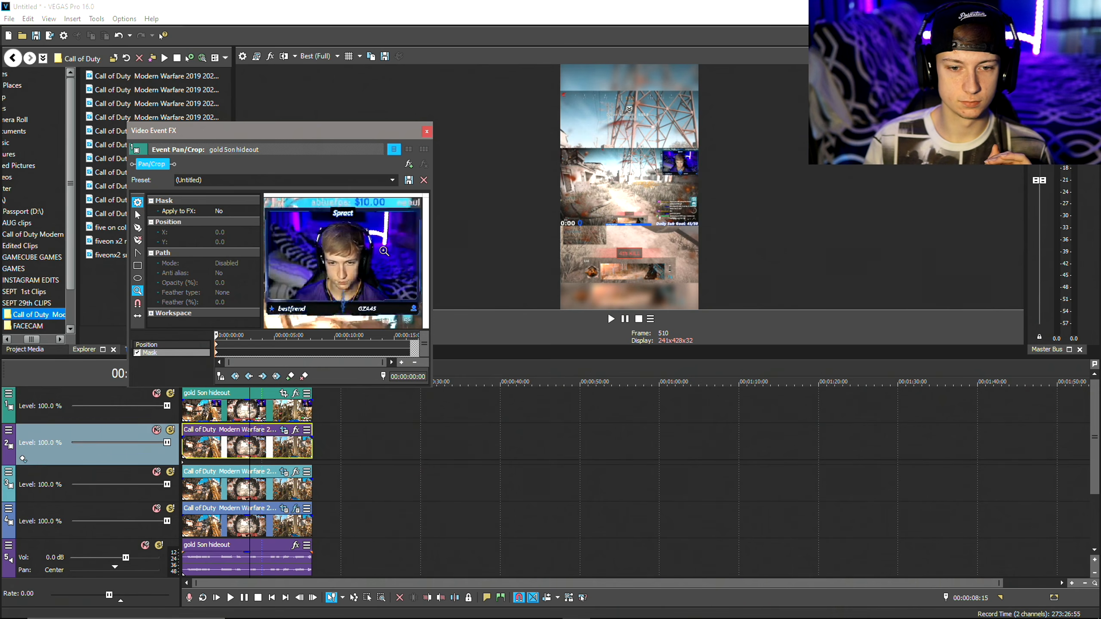
pyautogui.click(137, 265)
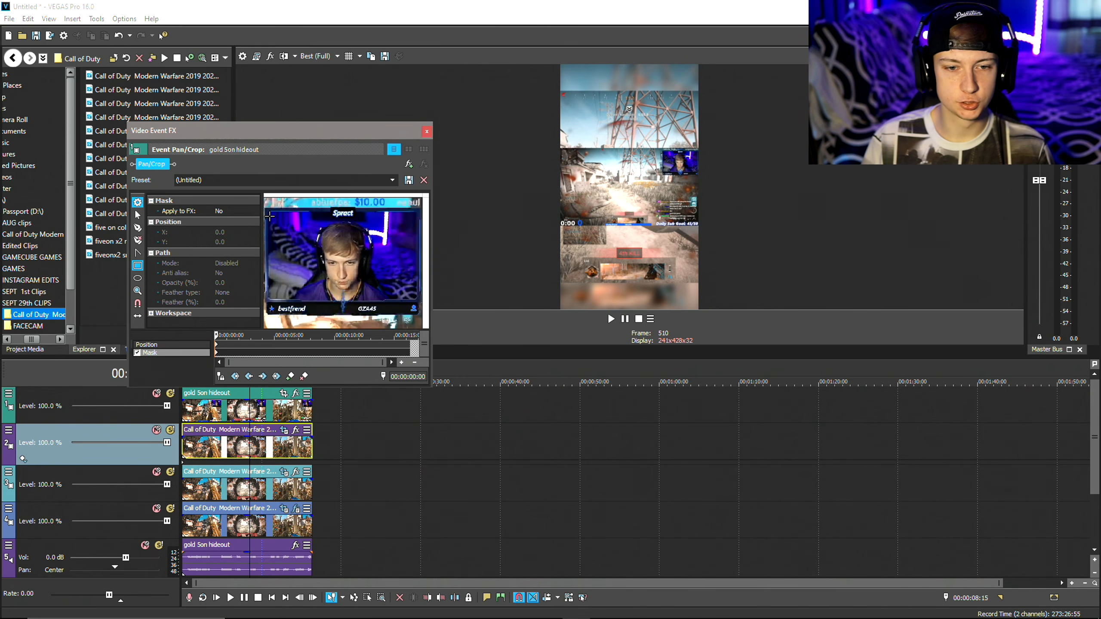
pyautogui.moveTo(268, 215); pyautogui.dragTo(417, 300)
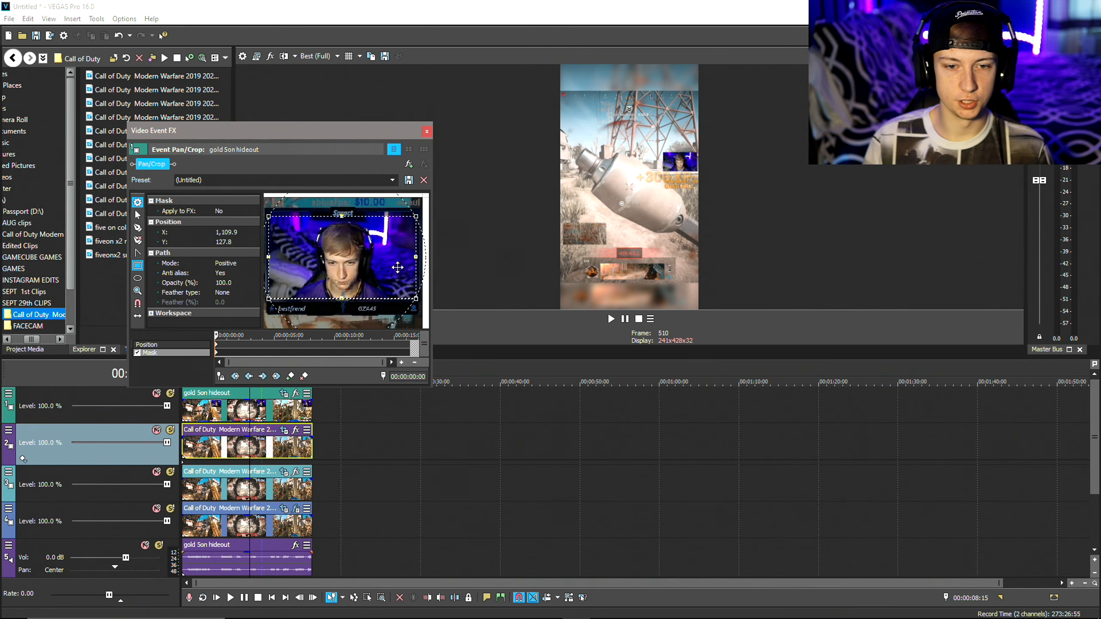
# - Set the facecam mask's feather type to In with a feather of 1.5% and close the event's crop settings
pyautogui.click(221, 293)
pyautogui.click(229, 312)
pyautogui.click(230, 302)
pyautogui.write('1')
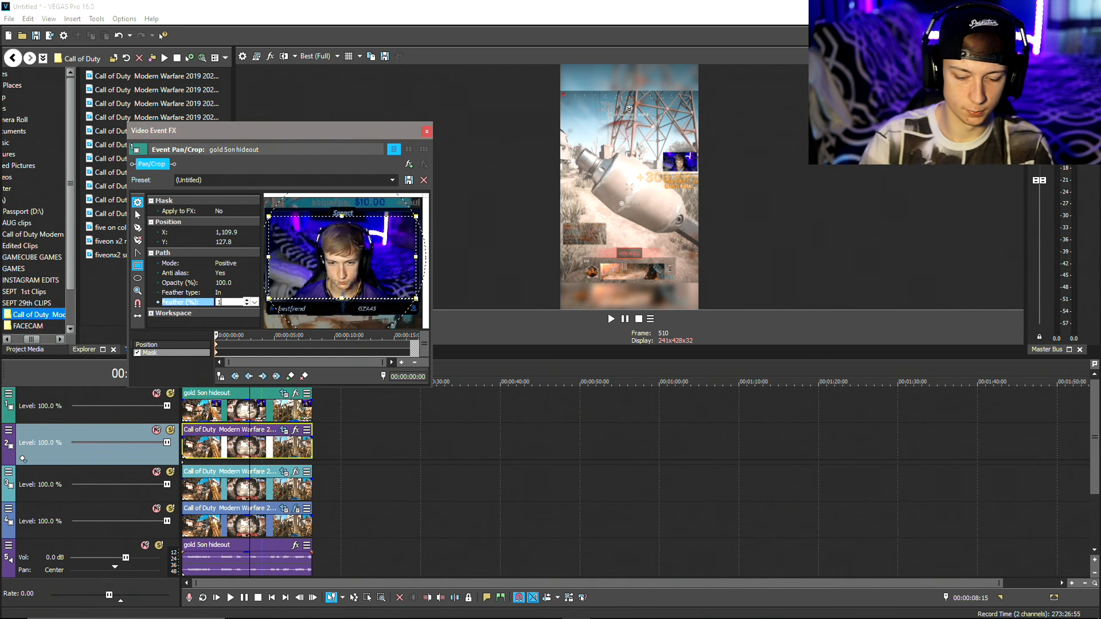
pyautogui.write('.5')
pyautogui.press('Return')
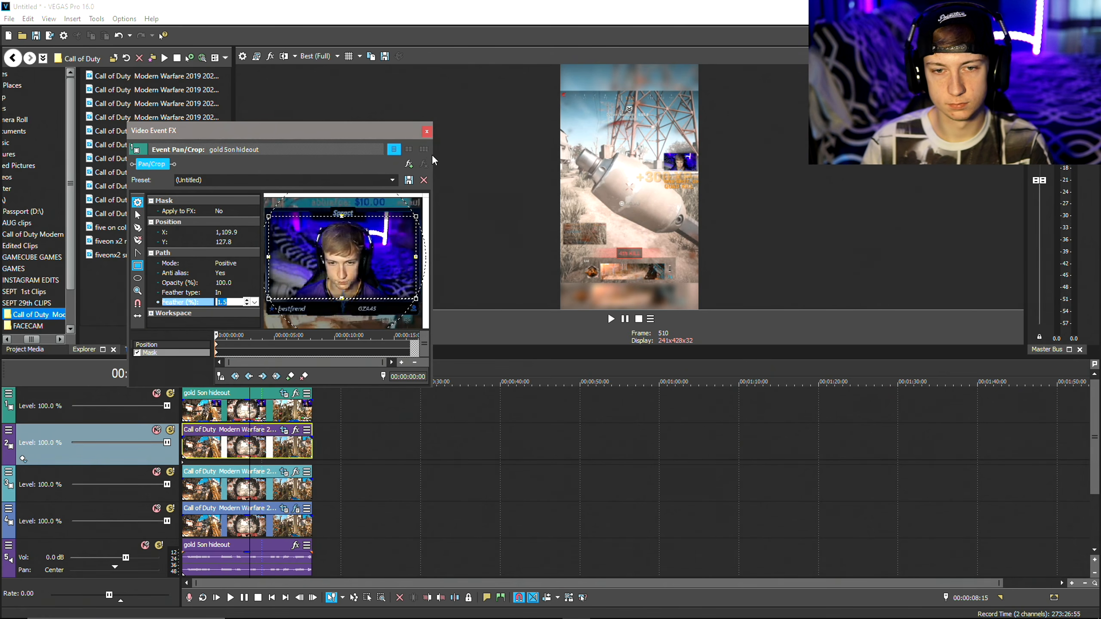
pyautogui.click(427, 132)
pyautogui.click(427, 131)
# - Enlarge track 1 with Track Motion to about 2,258 x 4,014 and center the facecam at the video's top, around X -838, Y 365
pyautogui.click(8, 393)
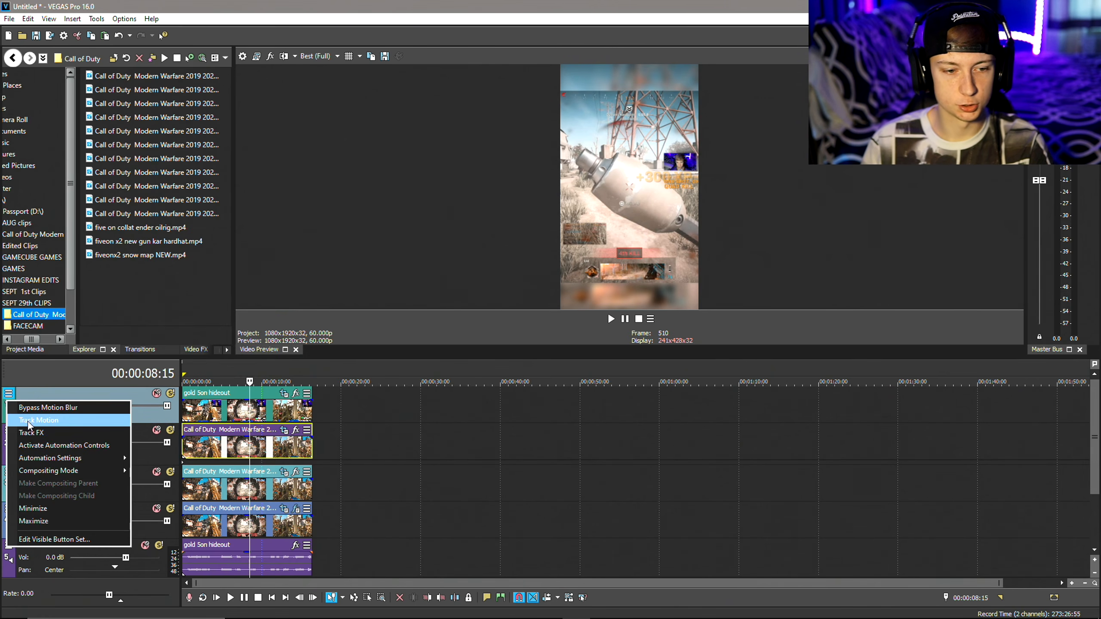
pyautogui.click(38, 419)
pyautogui.moveTo(596, 458); pyautogui.dragTo(537, 434)
pyautogui.scroll(-3, 542, 462)
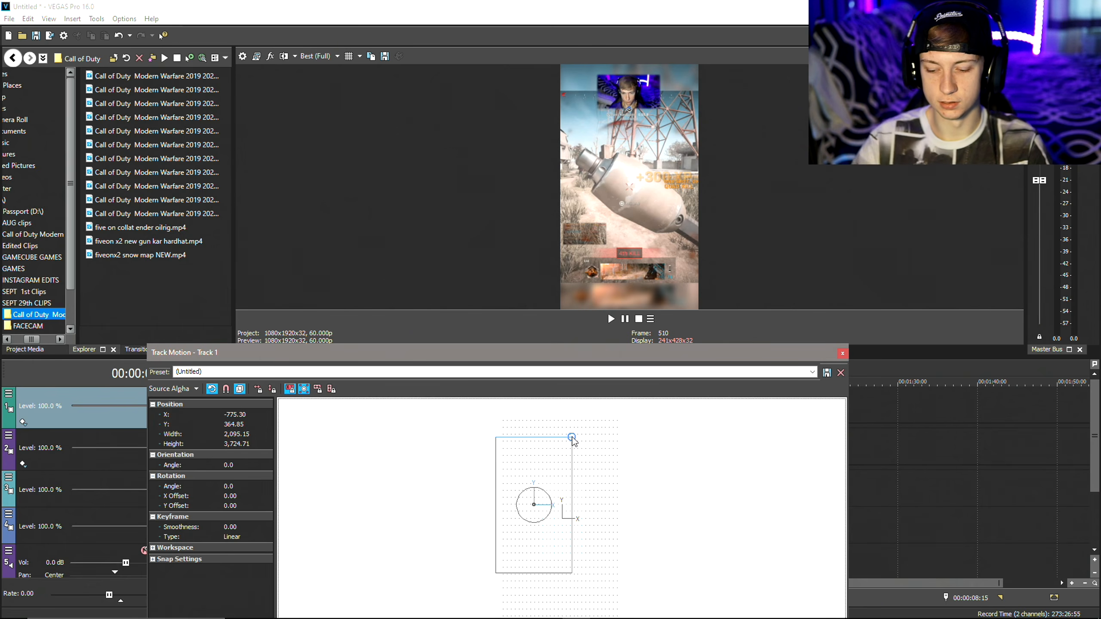
pyautogui.moveTo(572, 439); pyautogui.dragTo(573, 441)
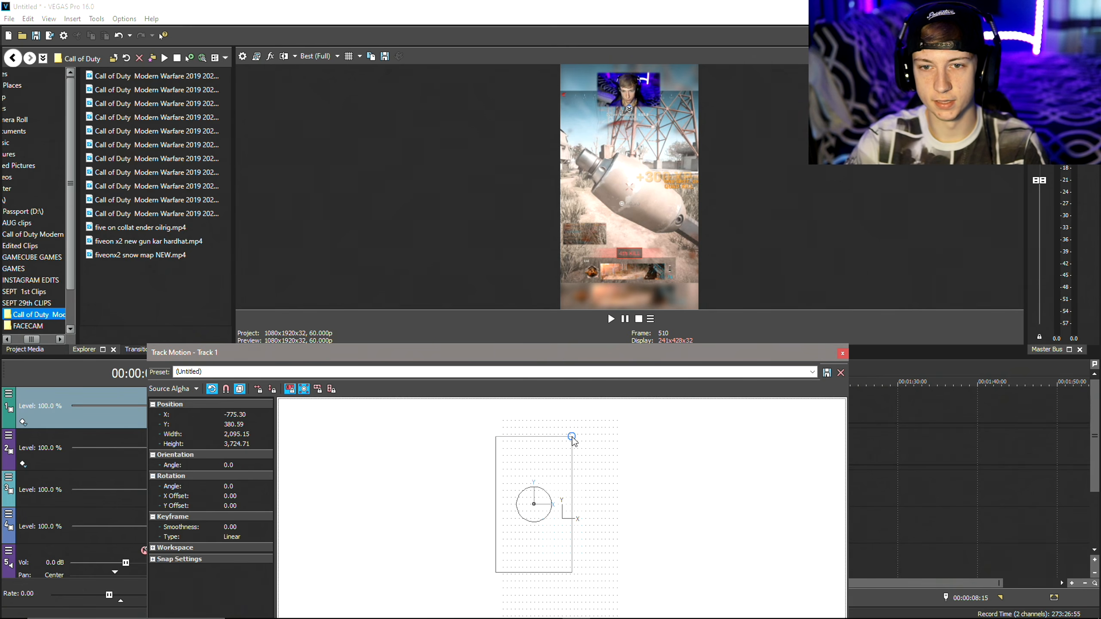
pyautogui.moveTo(576, 442); pyautogui.dragTo(600, 419)
pyautogui.press('Right')
pyautogui.press('Left')
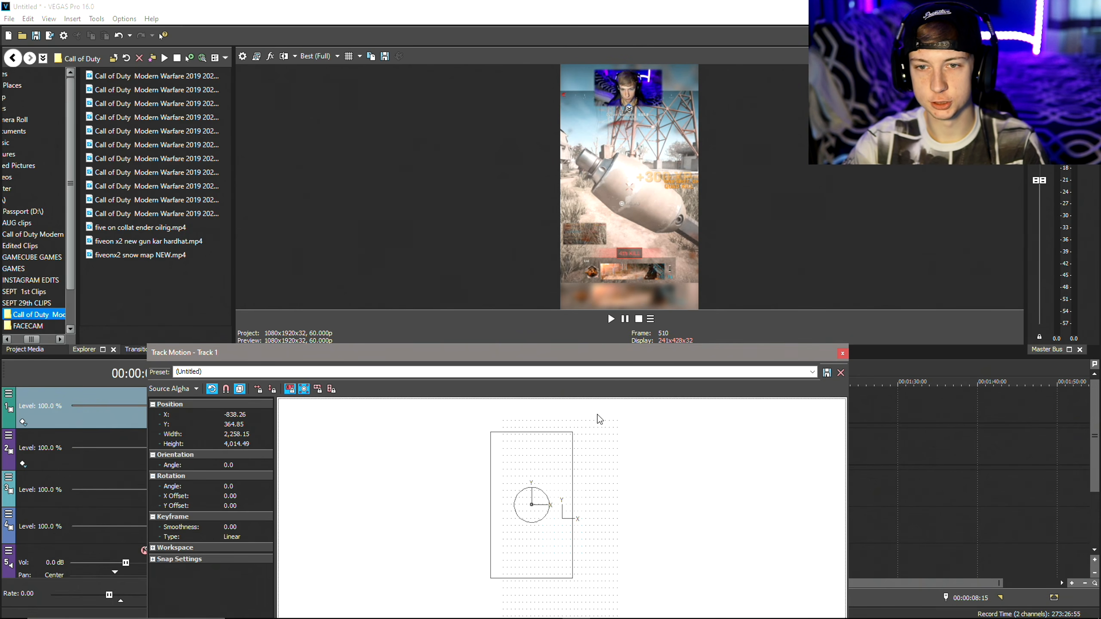
# - Nudge track 1's motion position to X -838.26 and Y 333.36, lowering the facecam slightly, and close Track Motion
pyautogui.press('Down')
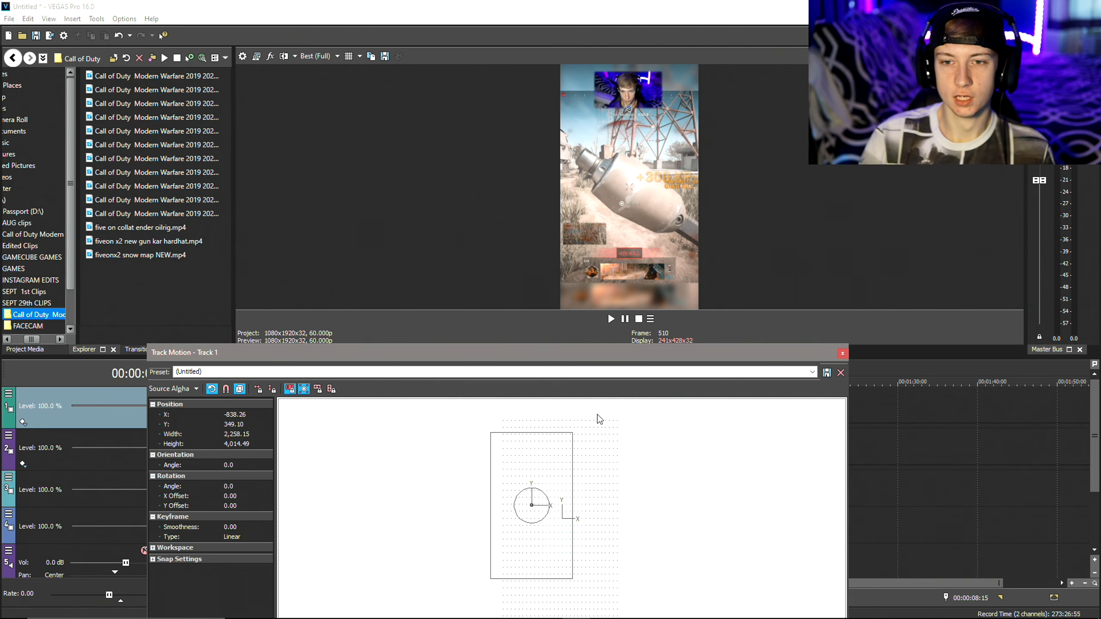
pyautogui.press('Right')
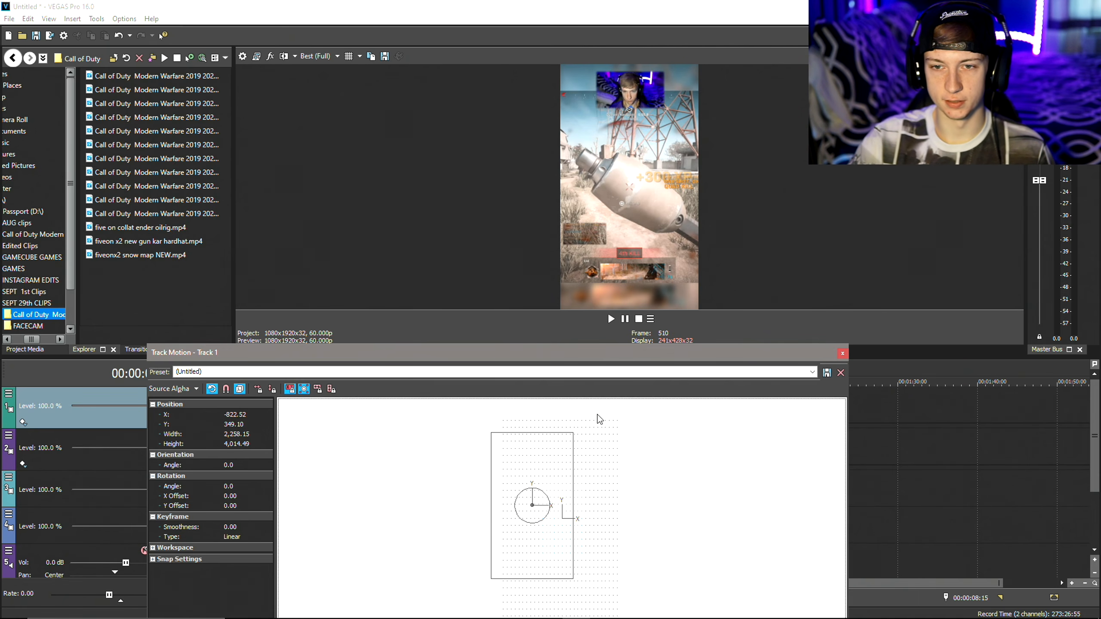
pyautogui.press('Left')
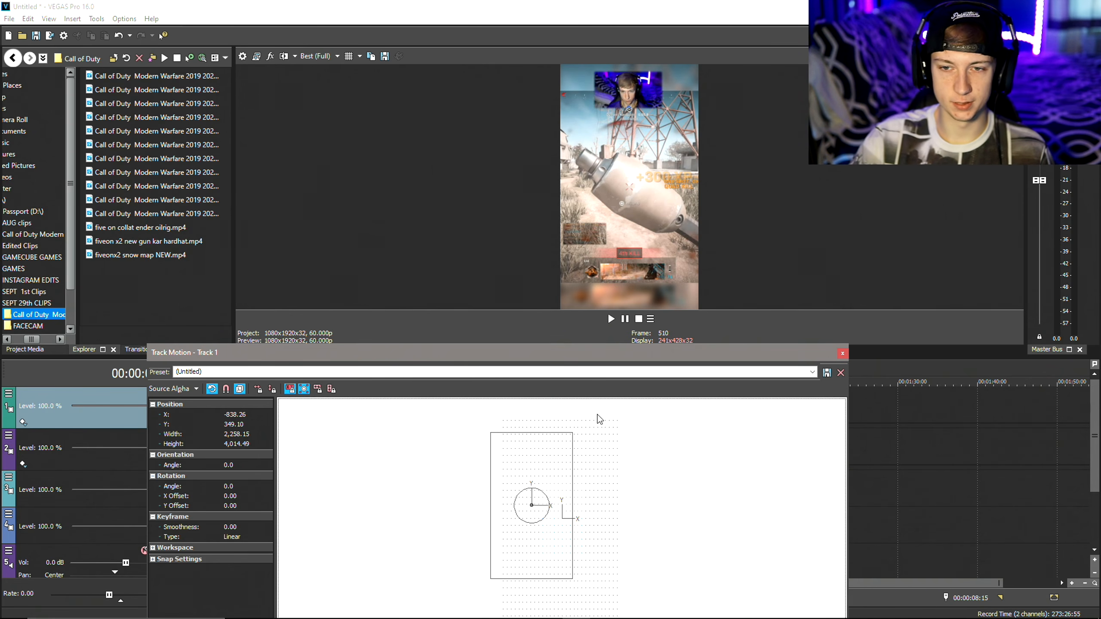
pyautogui.press('Down')
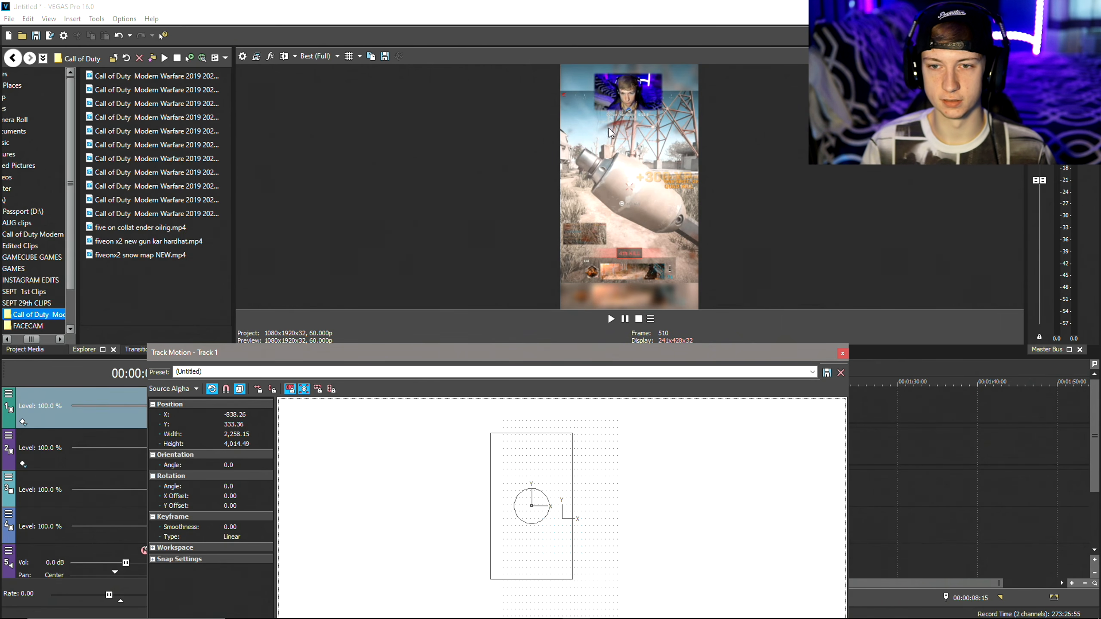
pyautogui.click(843, 354)
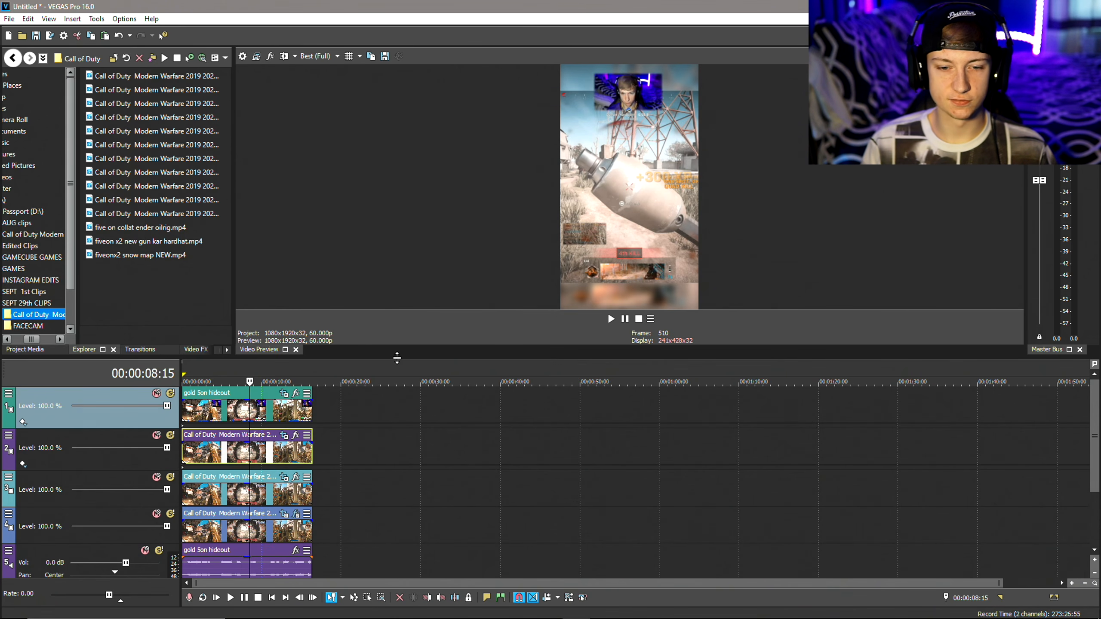
# - Insert a new video track at the top and add a black Solid Color generated event over the clips' second half
pyautogui.moveTo(396, 361); pyautogui.dragTo(392, 324)
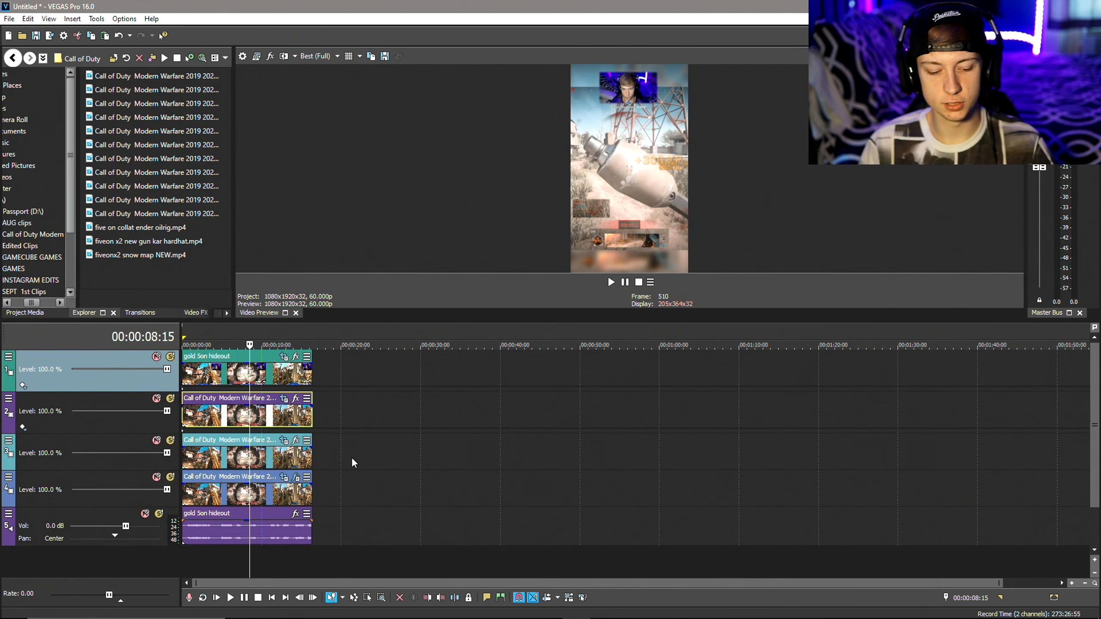
pyautogui.hotkey('ctrl', 'shift', 'q')
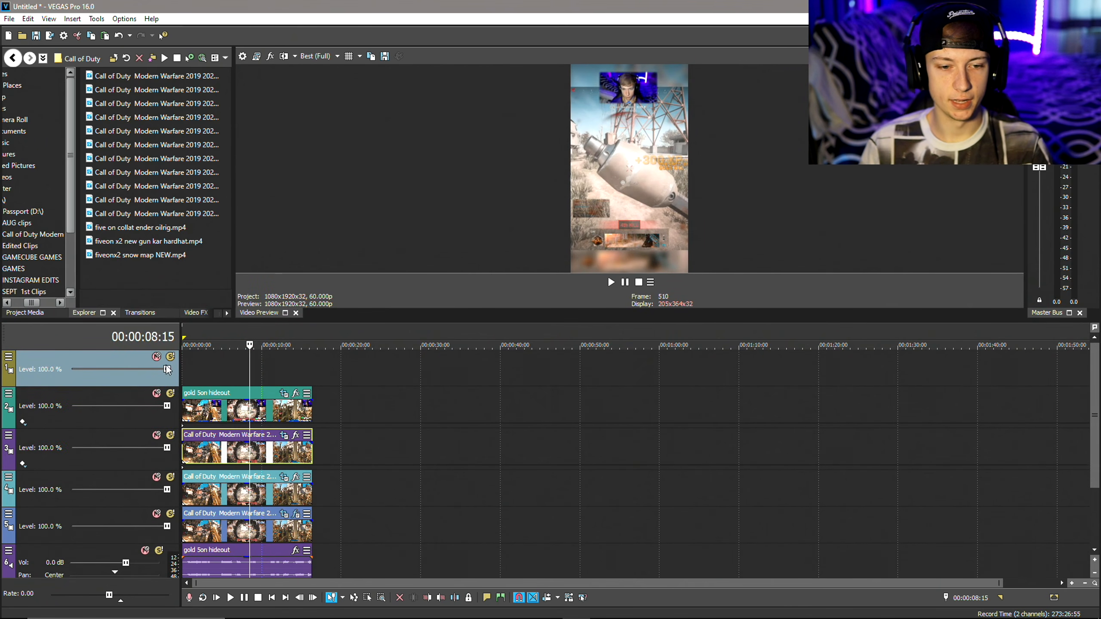
pyautogui.click(227, 314)
pyautogui.click(227, 313)
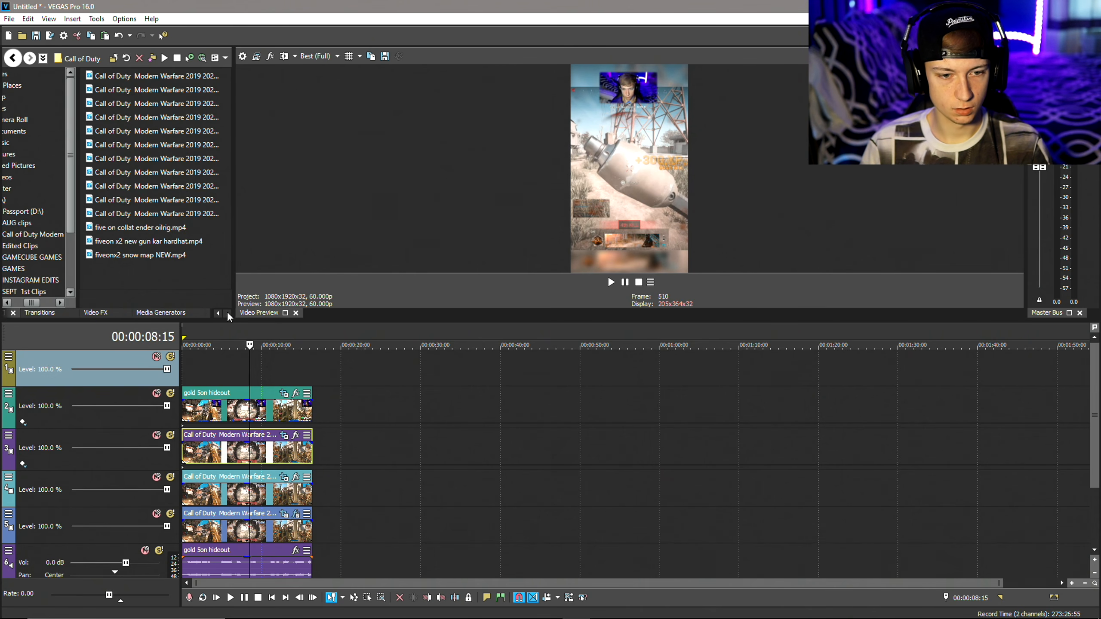
pyautogui.click(160, 314)
pyautogui.click(55, 152)
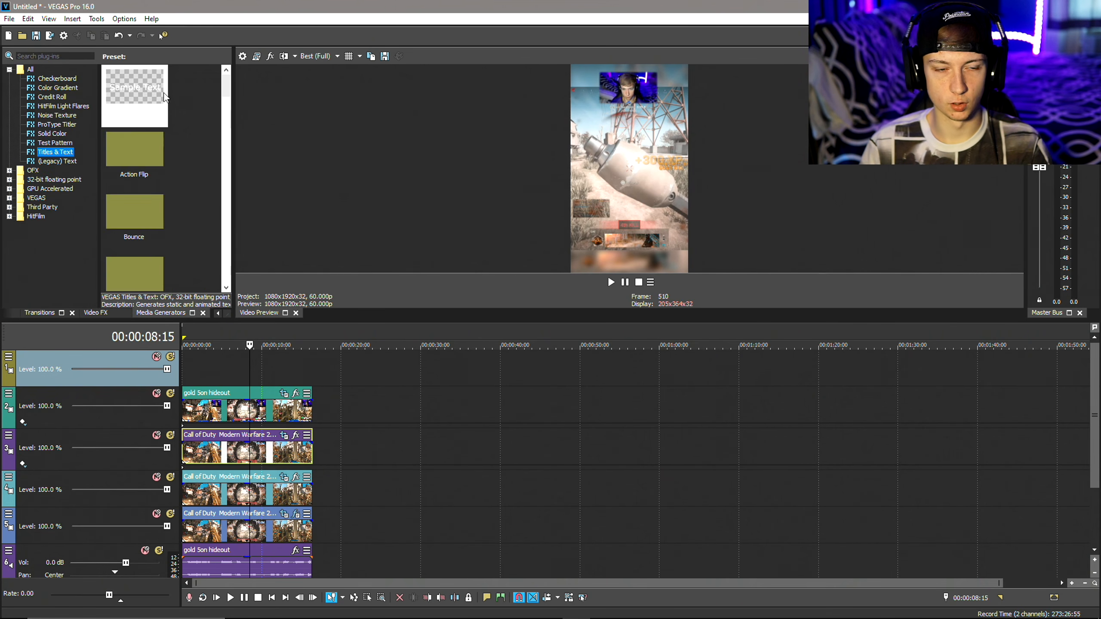
pyautogui.click(55, 143)
pyautogui.click(53, 135)
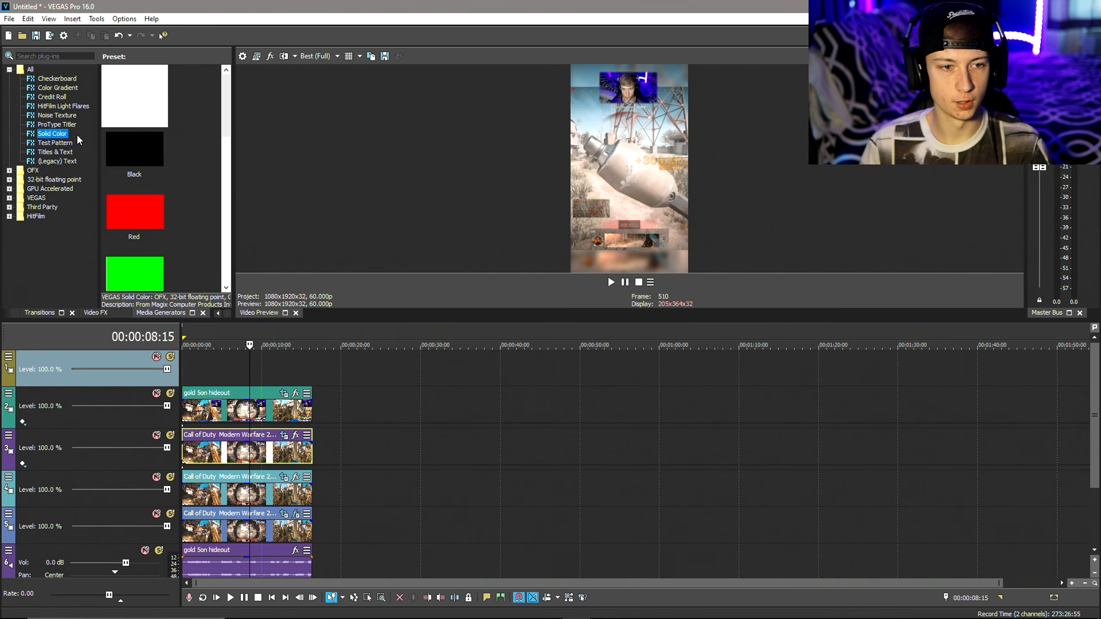
pyautogui.moveTo(134, 166); pyautogui.dragTo(242, 366)
pyautogui.click(307, 113)
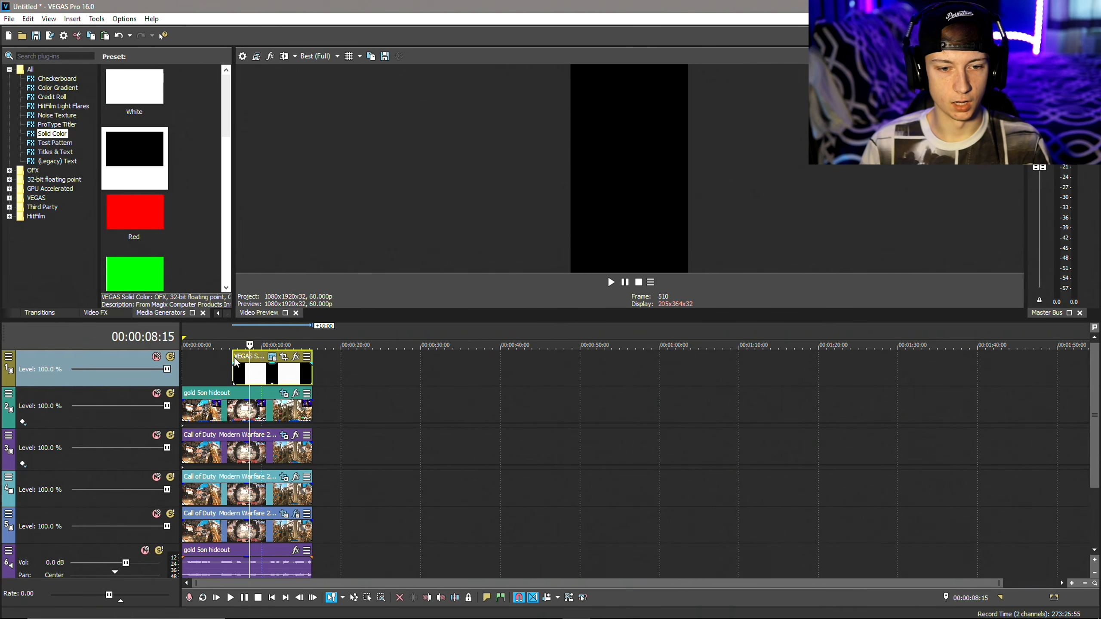
# - Trim the black event to about the clips' last 3 seconds with a full-length fade-in, and fade out the audio's end
pyautogui.moveTo(235, 369); pyautogui.dragTo(285, 370)
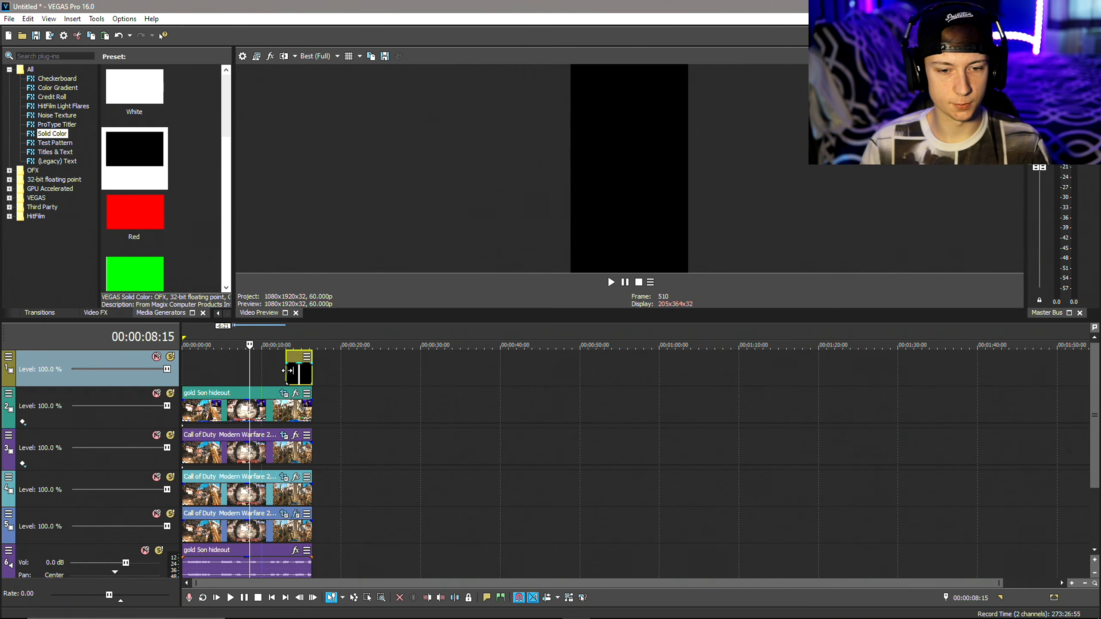
pyautogui.scroll(2, 340, 440)
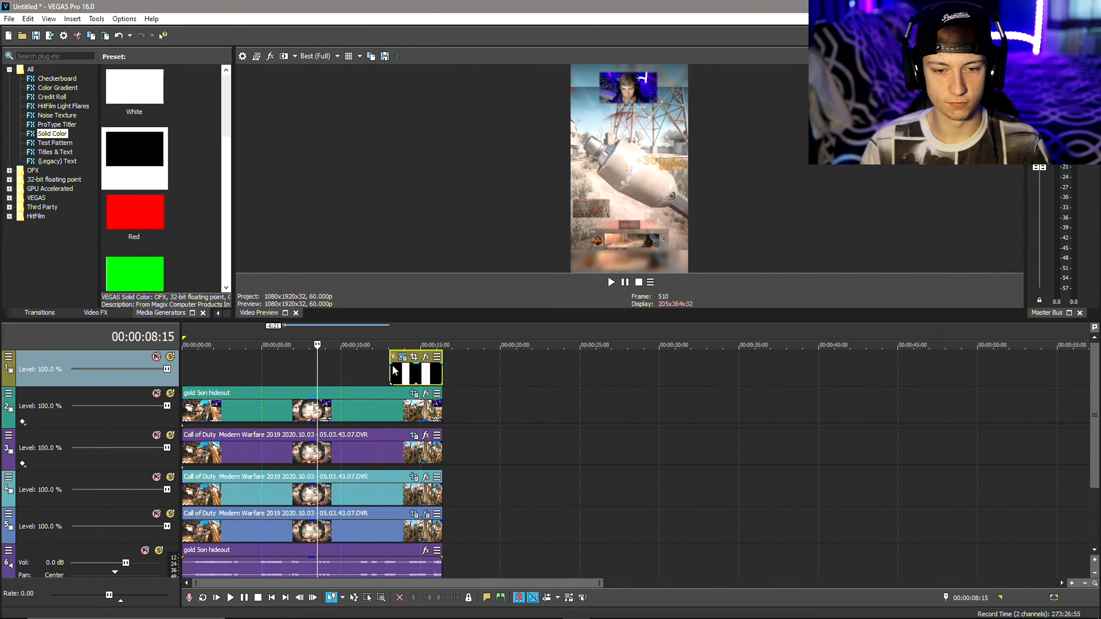
pyautogui.moveTo(392, 363)
pyautogui.mouseDown()
pyautogui.moveTo(429, 374)
pyautogui.moveTo(397, 368)
pyautogui.mouseUp()
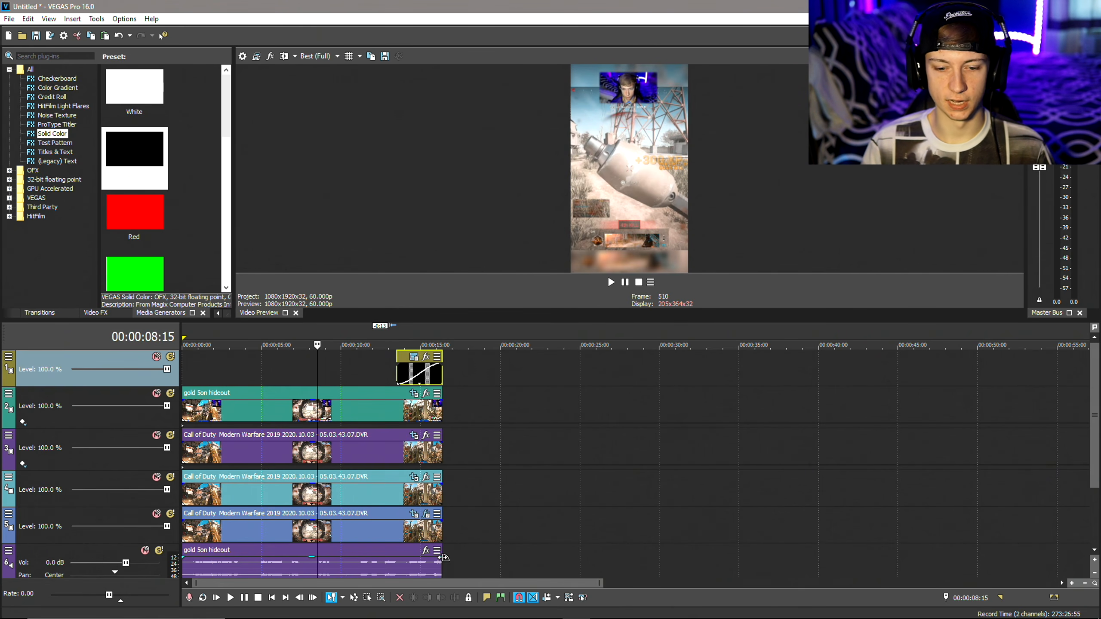
pyautogui.moveTo(441, 558); pyautogui.dragTo(416, 575)
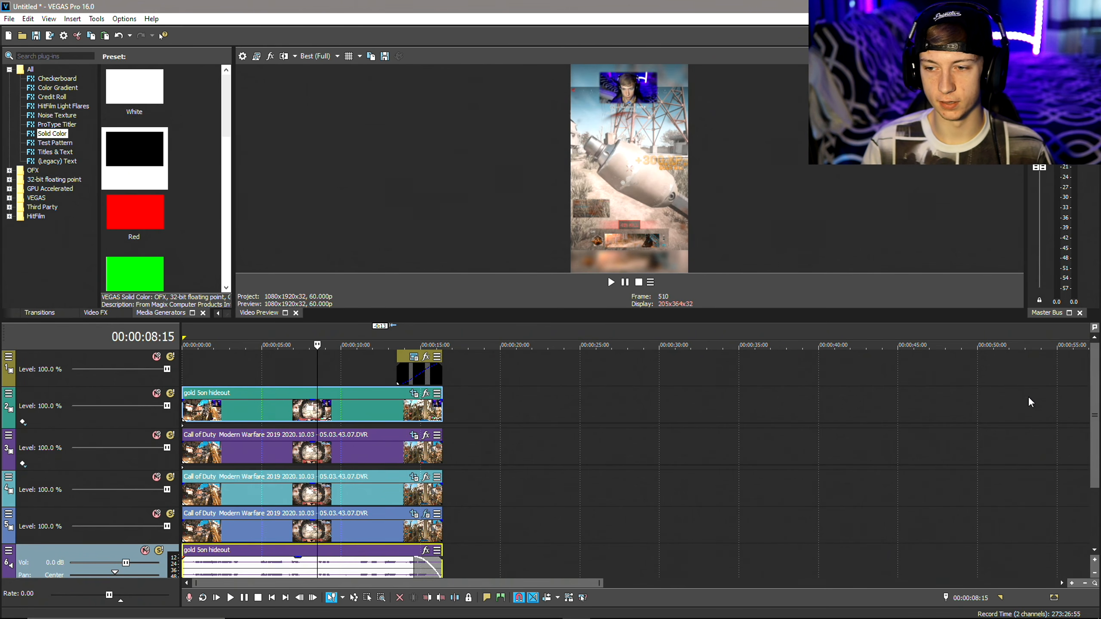
# - Enlarge the video preview and play the edit through its ending to check the fade to black
pyautogui.moveTo(819, 319); pyautogui.dragTo(790, 529)
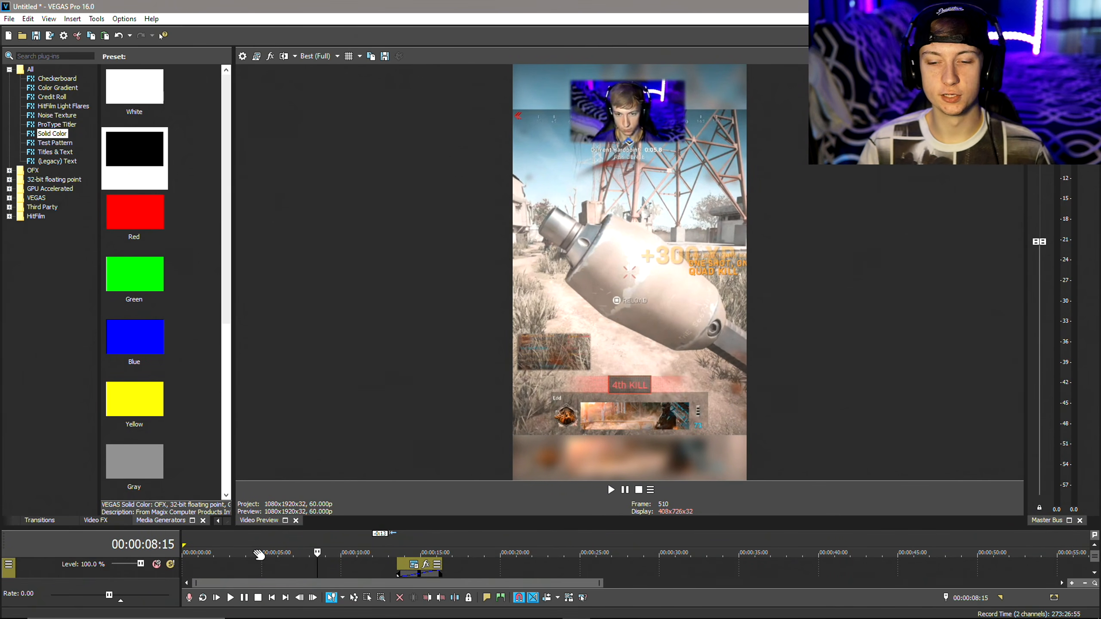
pyautogui.click(217, 598)
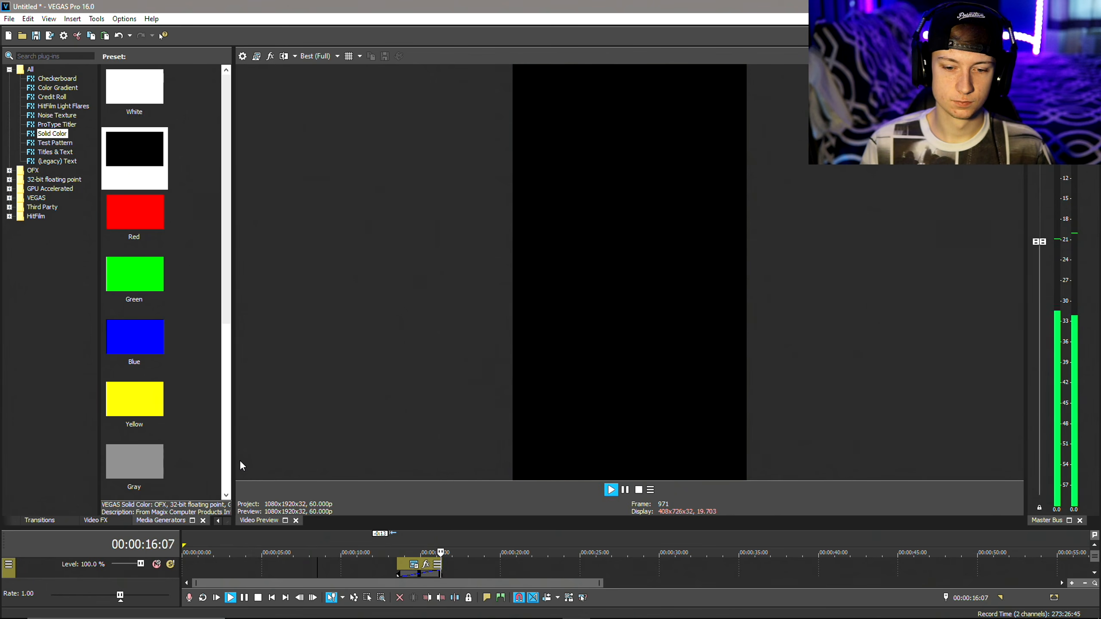
pyautogui.click(244, 598)
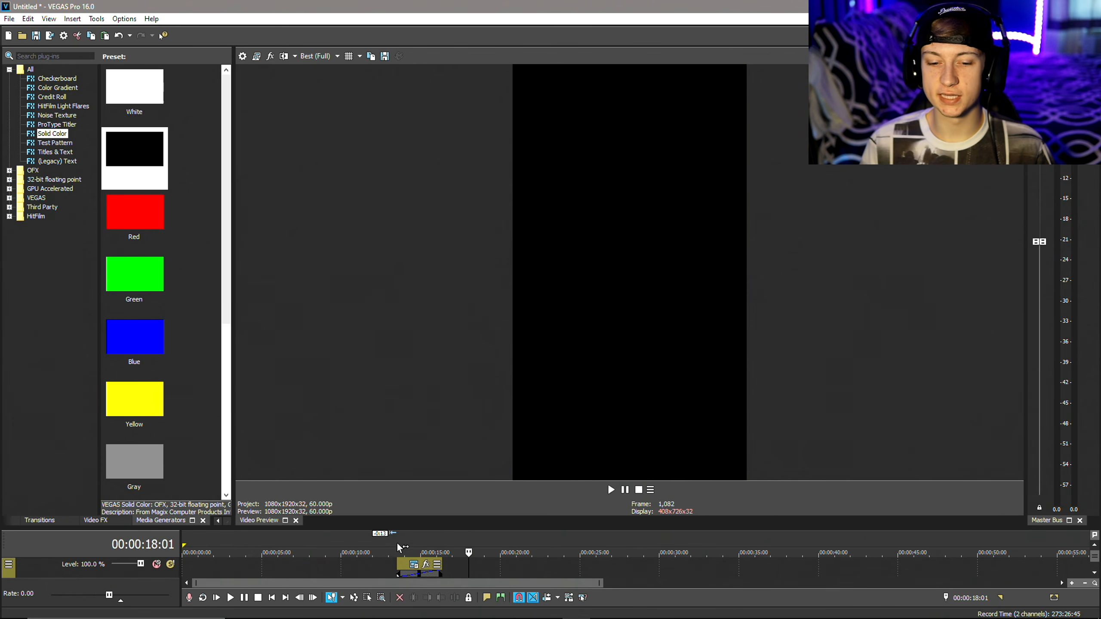
# - Extend the ends of the four video clips and the audio by 1:11, and realign the black fade event with their new end
pyautogui.moveTo(416, 528); pyautogui.dragTo(417, 260)
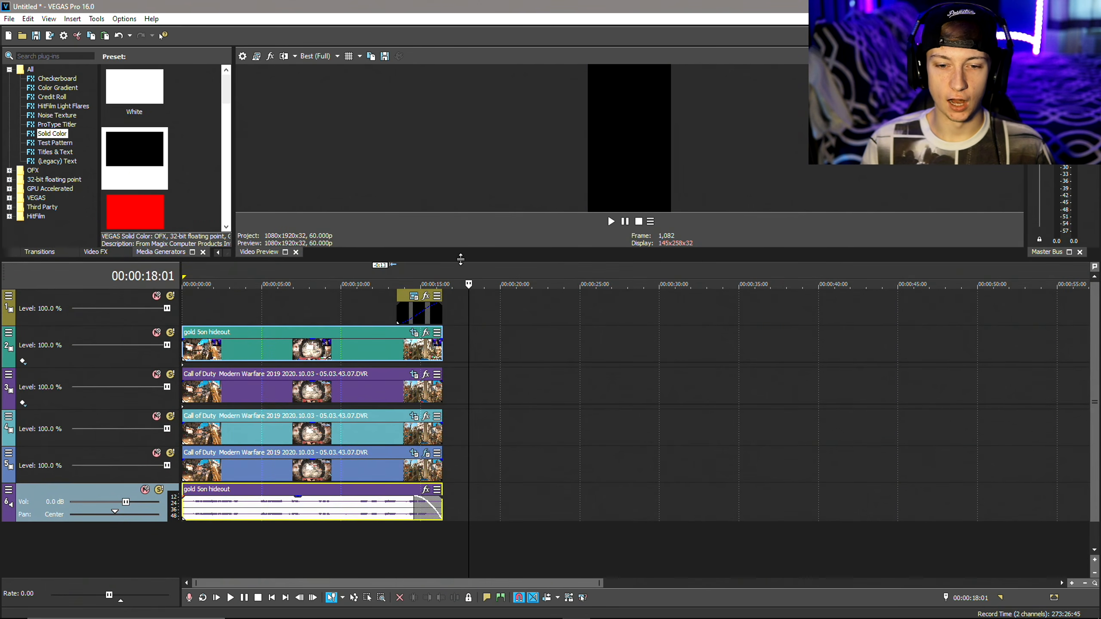
pyautogui.moveTo(420, 314); pyautogui.dragTo(522, 315)
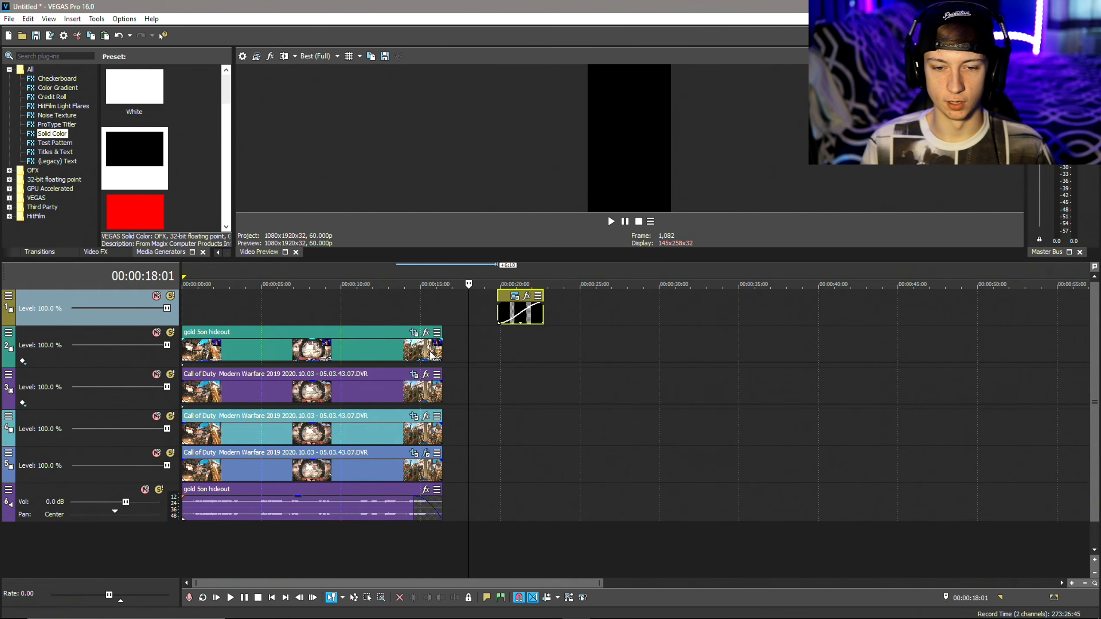
pyautogui.click(443, 333)
pyautogui.moveTo(445, 333); pyautogui.dragTo(463, 333)
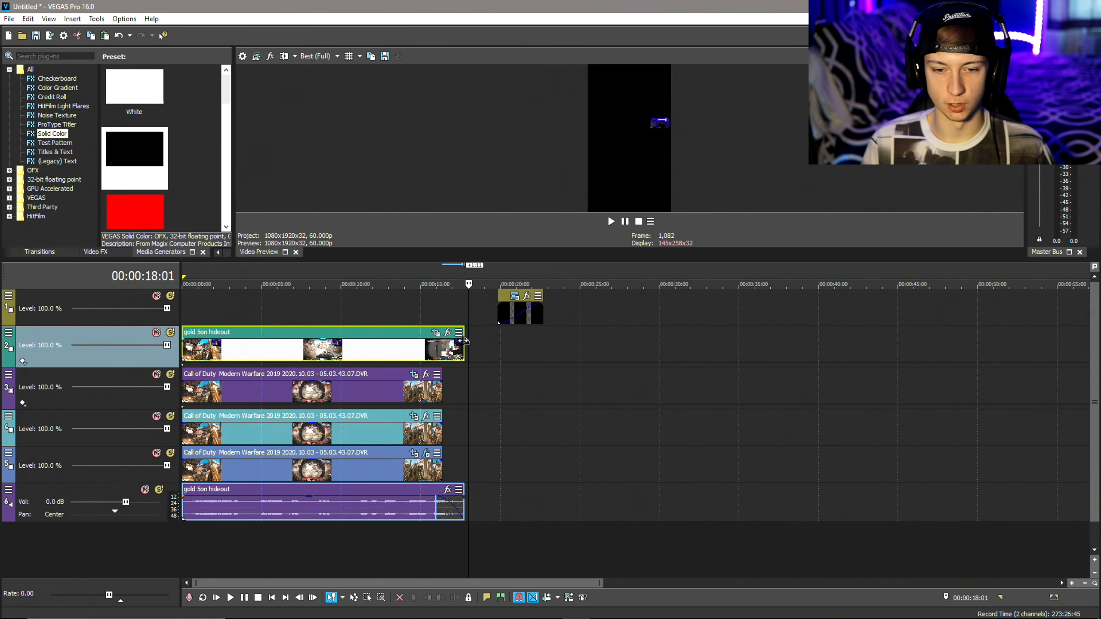
pyautogui.moveTo(442, 374); pyautogui.dragTo(461, 372)
pyautogui.moveTo(442, 416); pyautogui.dragTo(462, 415)
pyautogui.moveTo(441, 453); pyautogui.dragTo(463, 453)
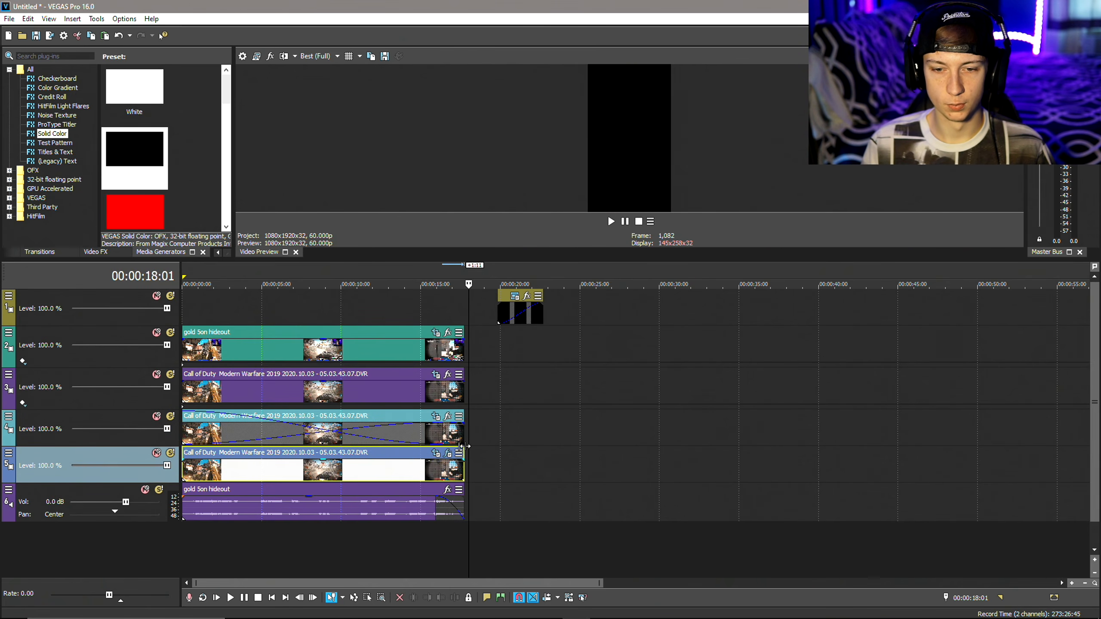
pyautogui.moveTo(522, 316); pyautogui.dragTo(443, 317)
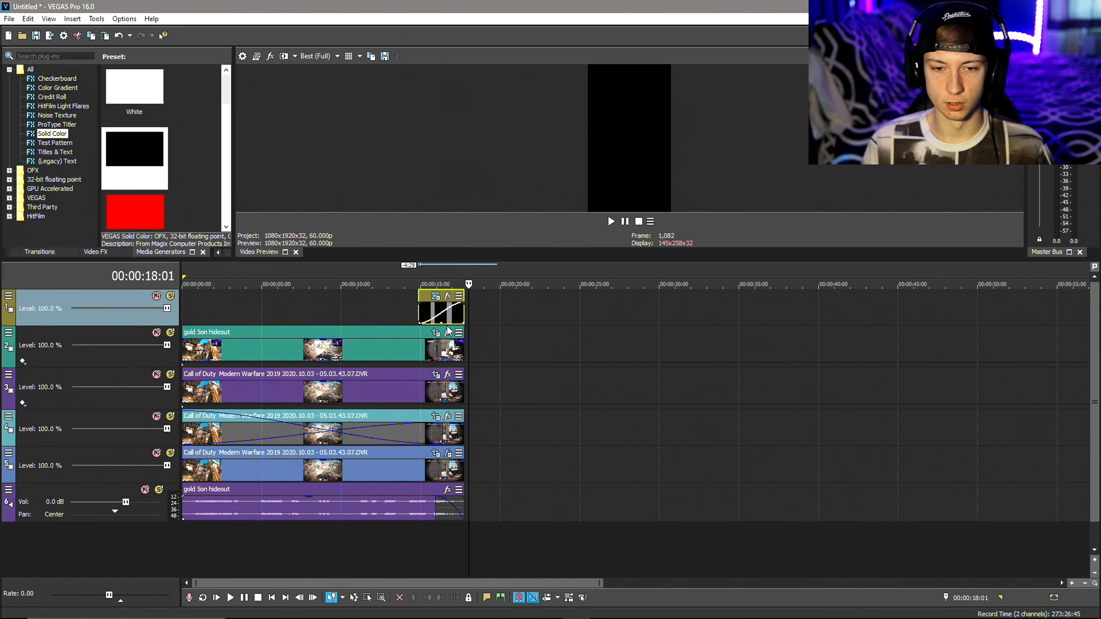
# - Extend the four video clips and audio another 0:25 to 00:00:18:16, and shift the black fade event to finish with them
pyautogui.moveTo(464, 332); pyautogui.dragTo(476, 331)
pyautogui.moveTo(463, 374); pyautogui.dragTo(477, 374)
pyautogui.moveTo(472, 414); pyautogui.dragTo(477, 413)
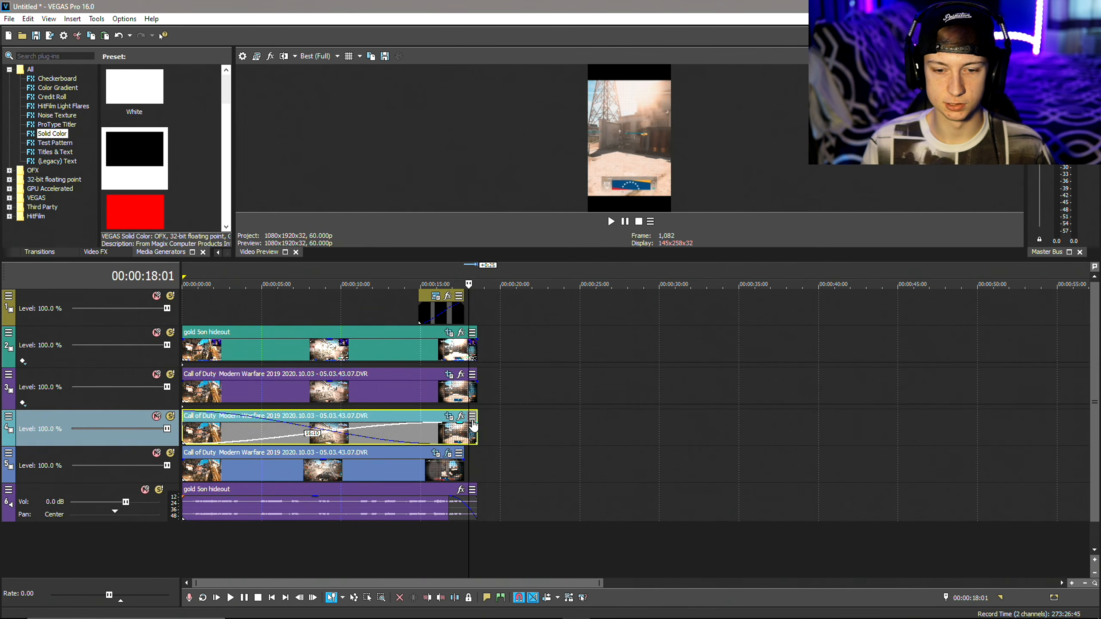
pyautogui.moveTo(465, 454); pyautogui.dragTo(477, 453)
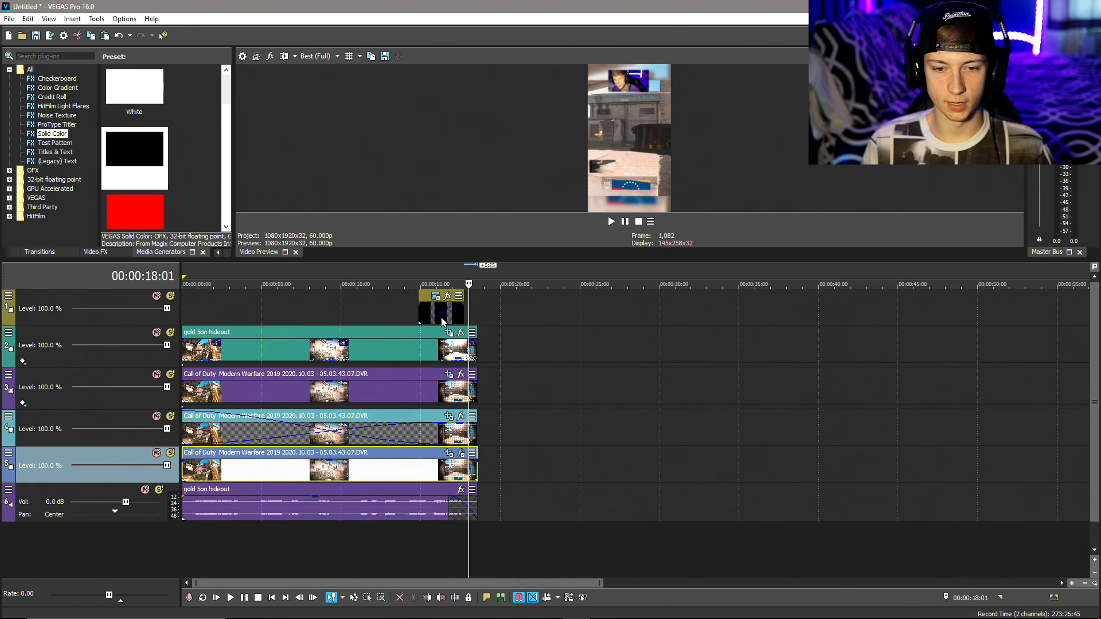
pyautogui.moveTo(439, 321); pyautogui.dragTo(453, 320)
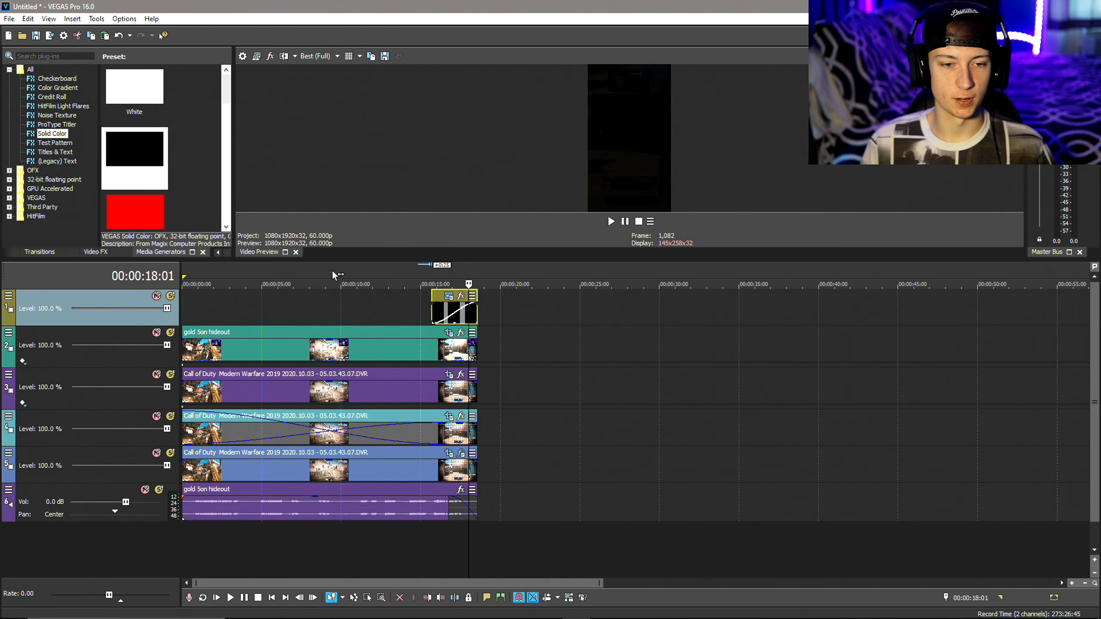
# - Set up a render of the full 00:00:18:16 edit with the TIKTOK template, saving to the D:\TIKTOK EDIT'S folder
pyautogui.moveTo(187, 279); pyautogui.dragTo(477, 279)
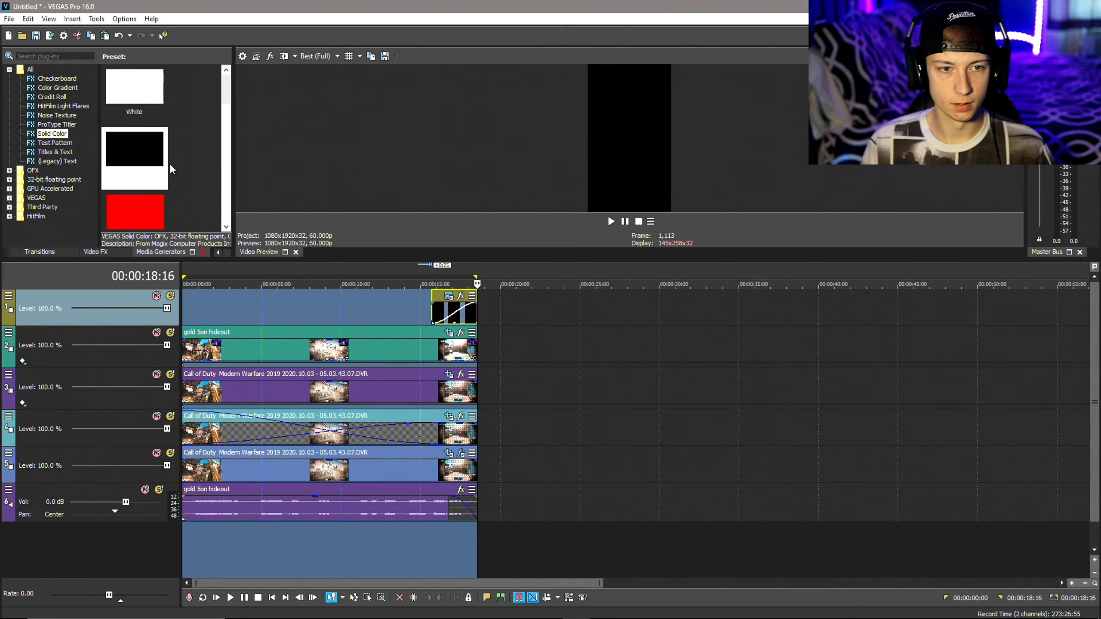
pyautogui.click(50, 35)
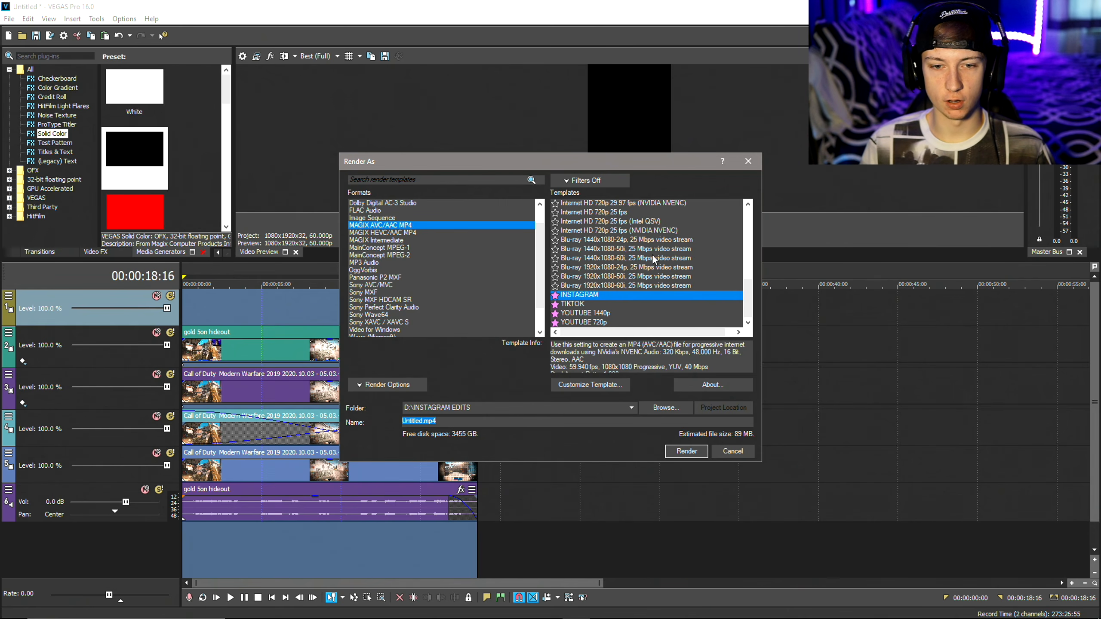
pyautogui.click(590, 305)
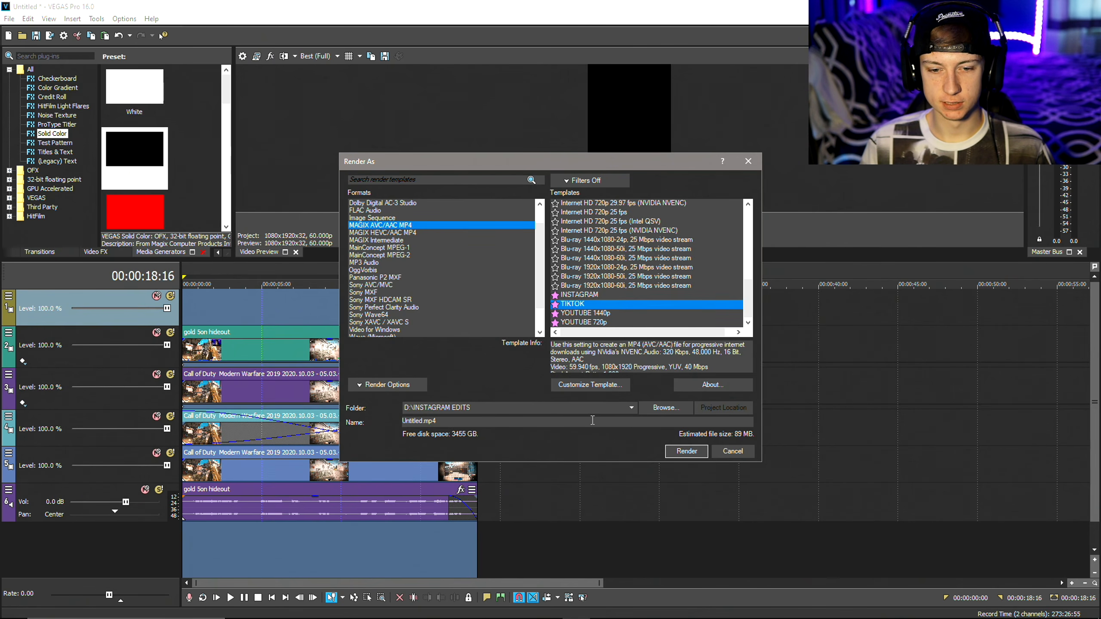
pyautogui.click(631, 408)
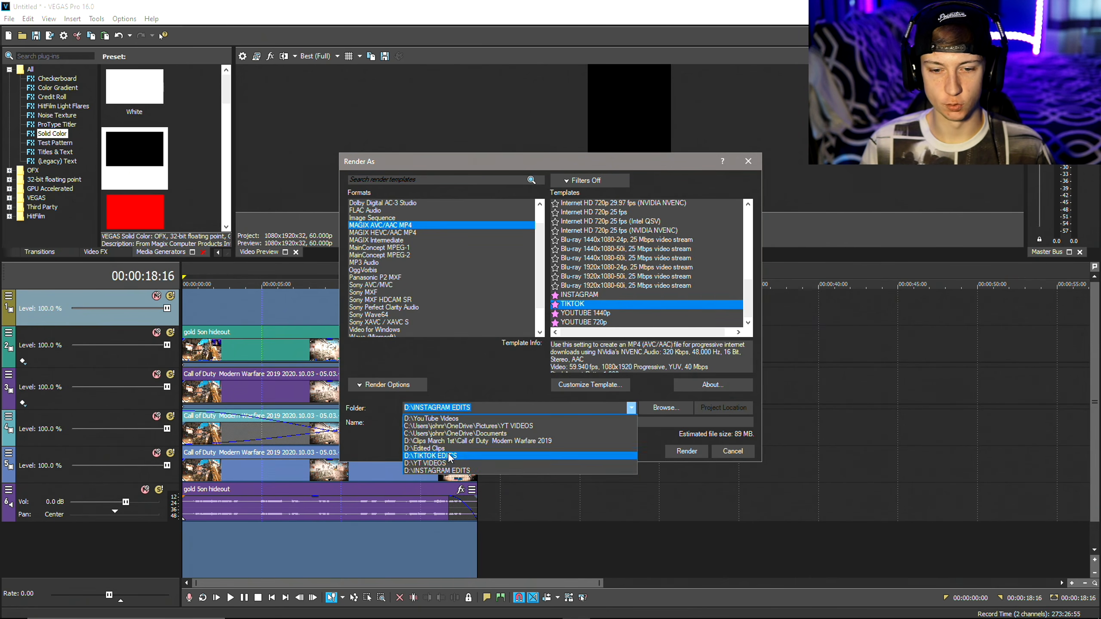
pyautogui.click(432, 456)
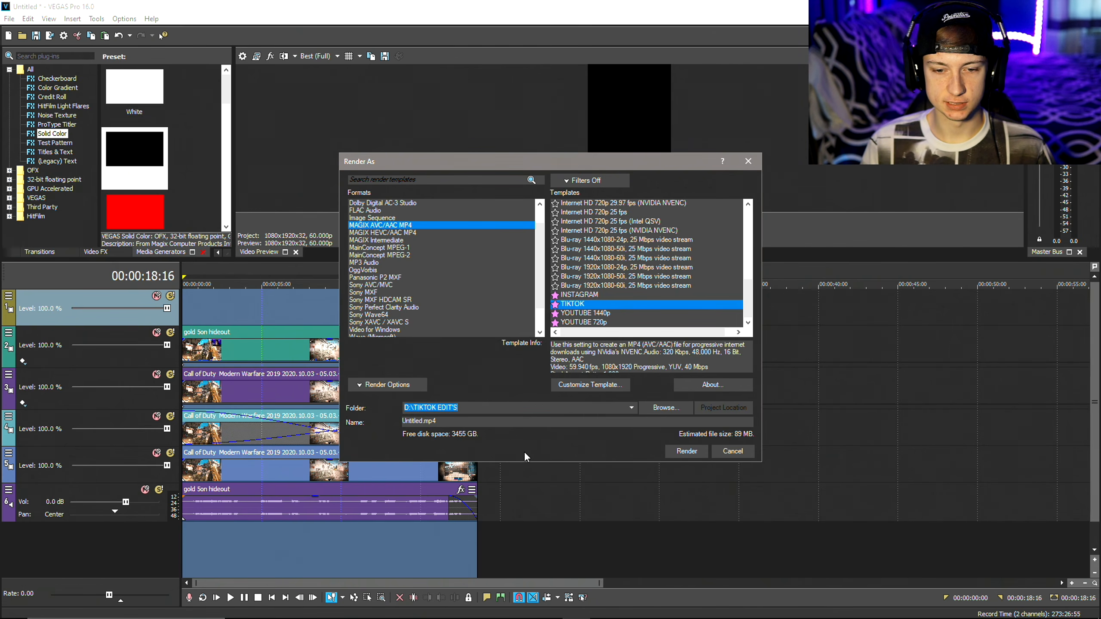
# - Name the output file gold5on for YT tiktok and render the video
pyautogui.click(423, 422)
pyautogui.press('BackSpace')
pyautogui.press('BackSpace')
pyautogui.press('BackSpace')
pyautogui.press('BackSpace')
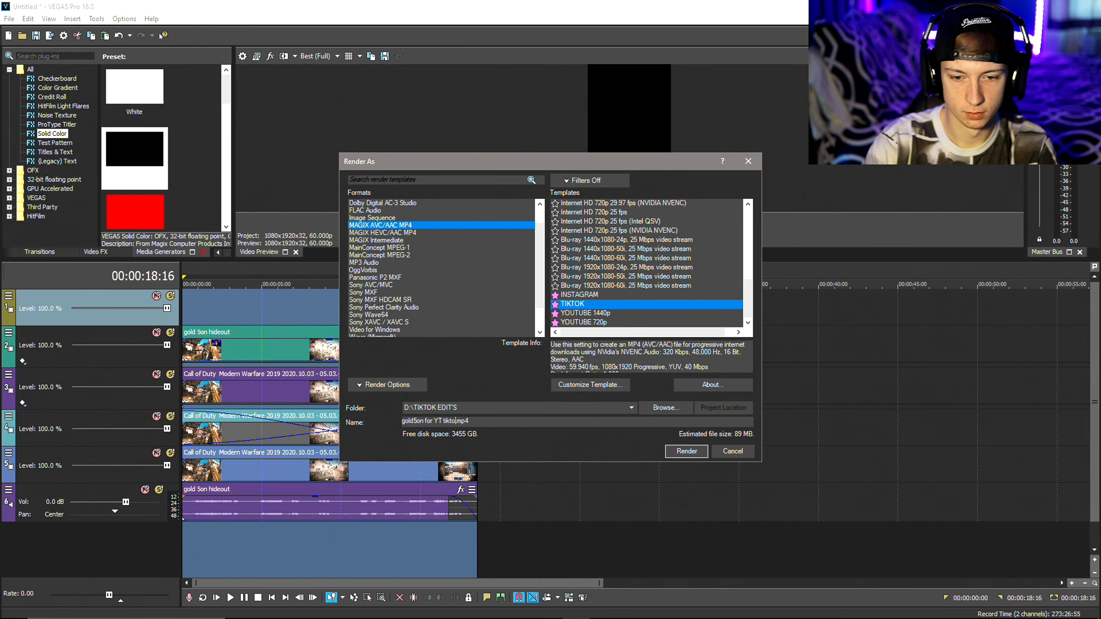
pyautogui.click(686, 452)
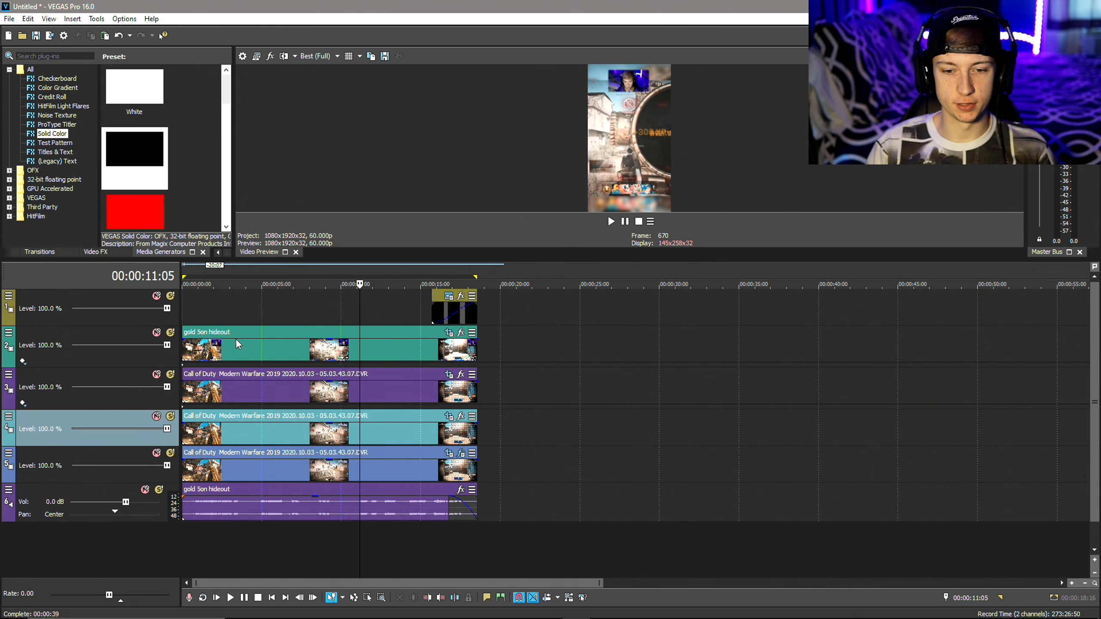
# - Switch to File Explorer and open the TIKTOK EDIT'S folder on My Passport (D:) to find the rendered video
pyautogui.click(380, 608)
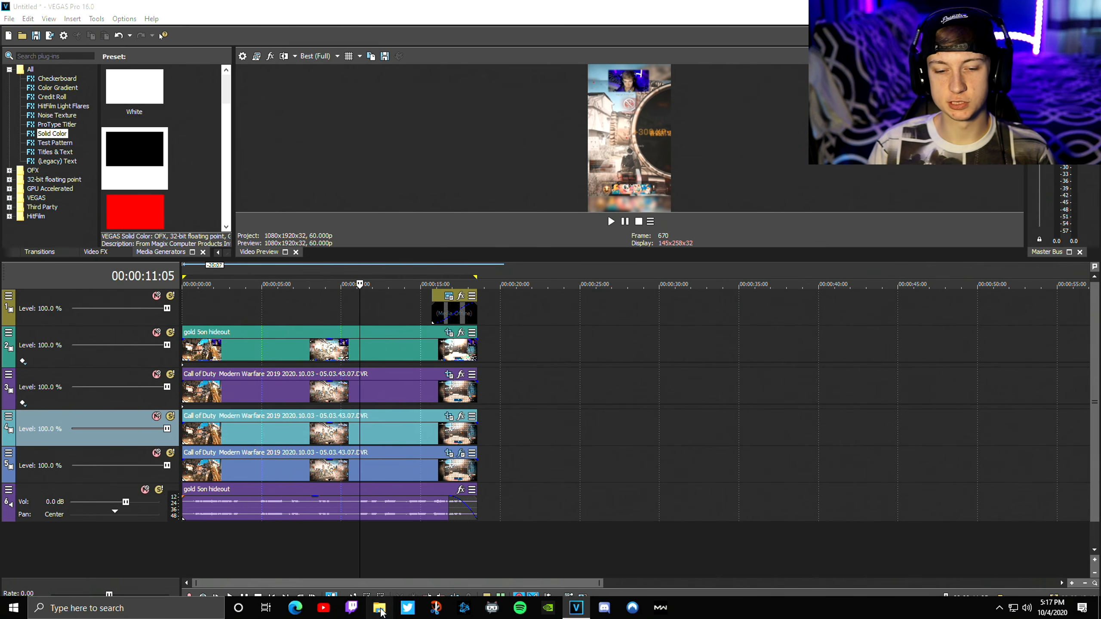
pyautogui.scroll(-5, 107, 269)
pyautogui.scroll(-5, 96, 285)
pyautogui.click(88, 310)
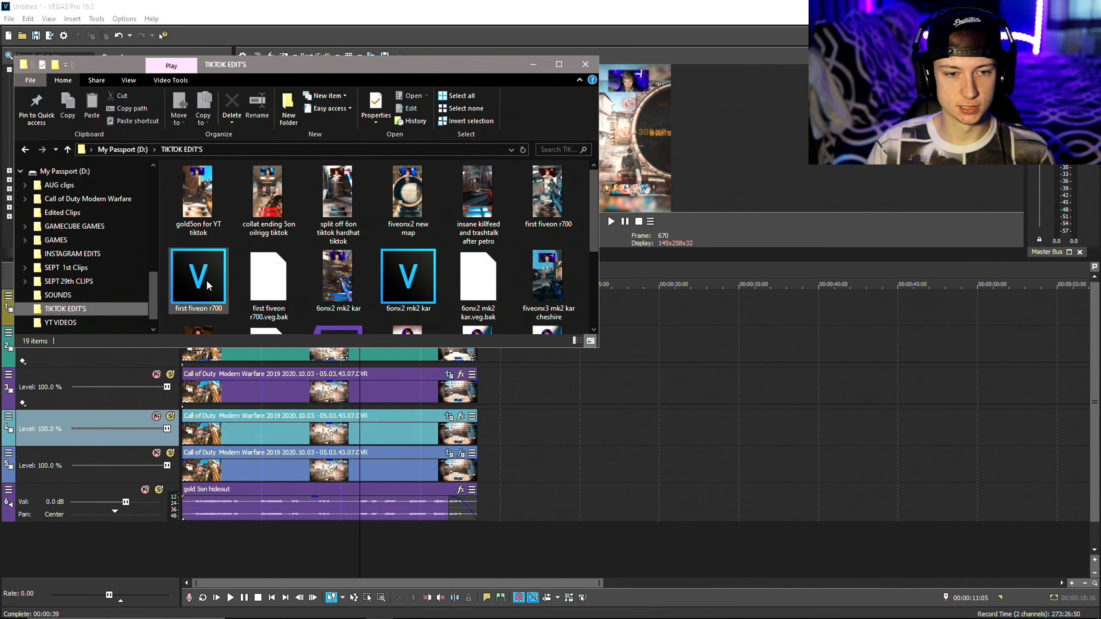
# - Play back the rendered gold5on for YT tiktok video through its ending, and close the player and the folder window
pyautogui.doubleClick(198, 193)
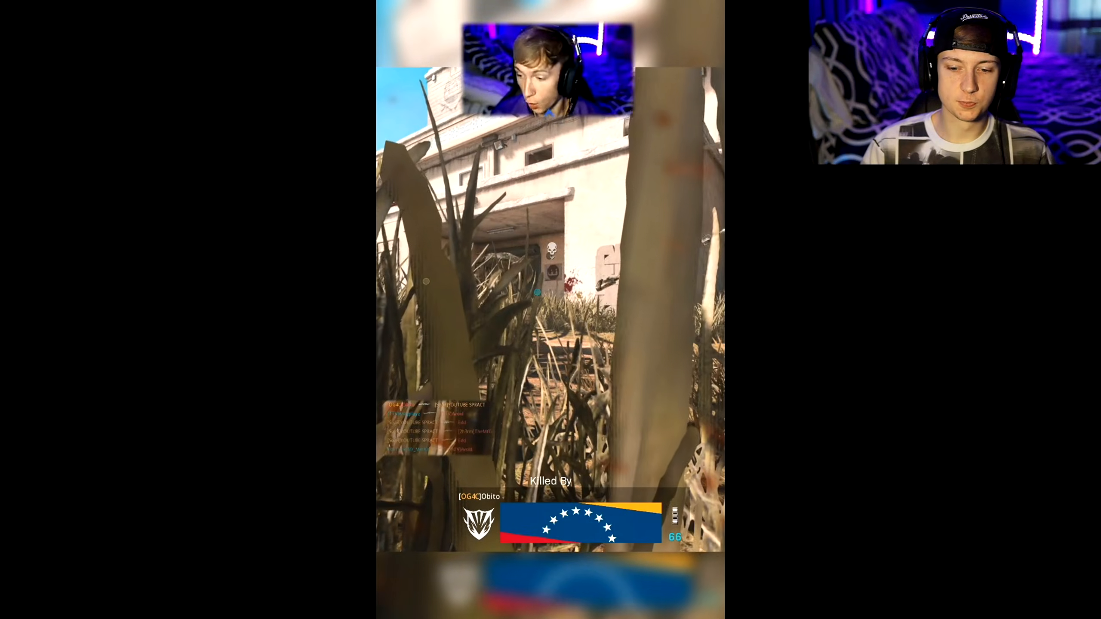
pyautogui.moveTo(618, 503)
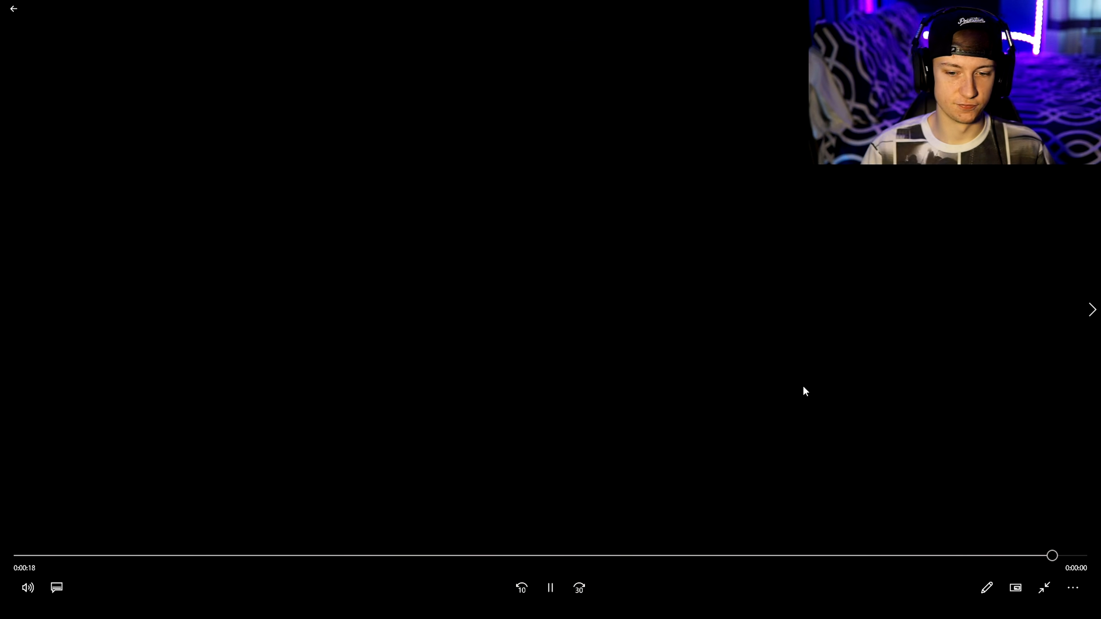
pyautogui.click(551, 587)
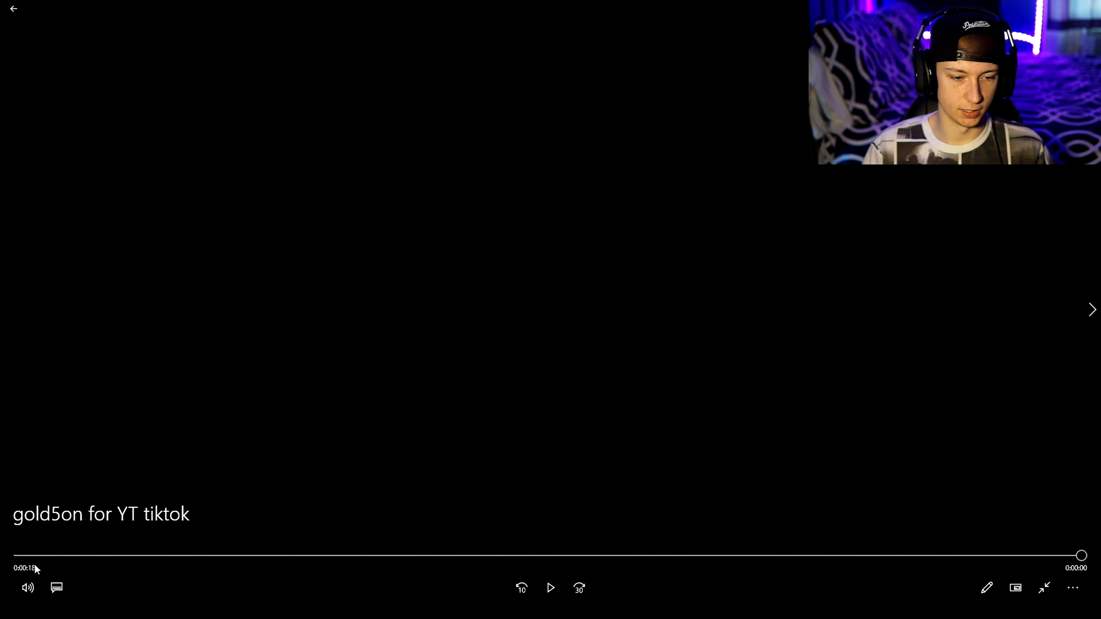
pyautogui.click(1045, 589)
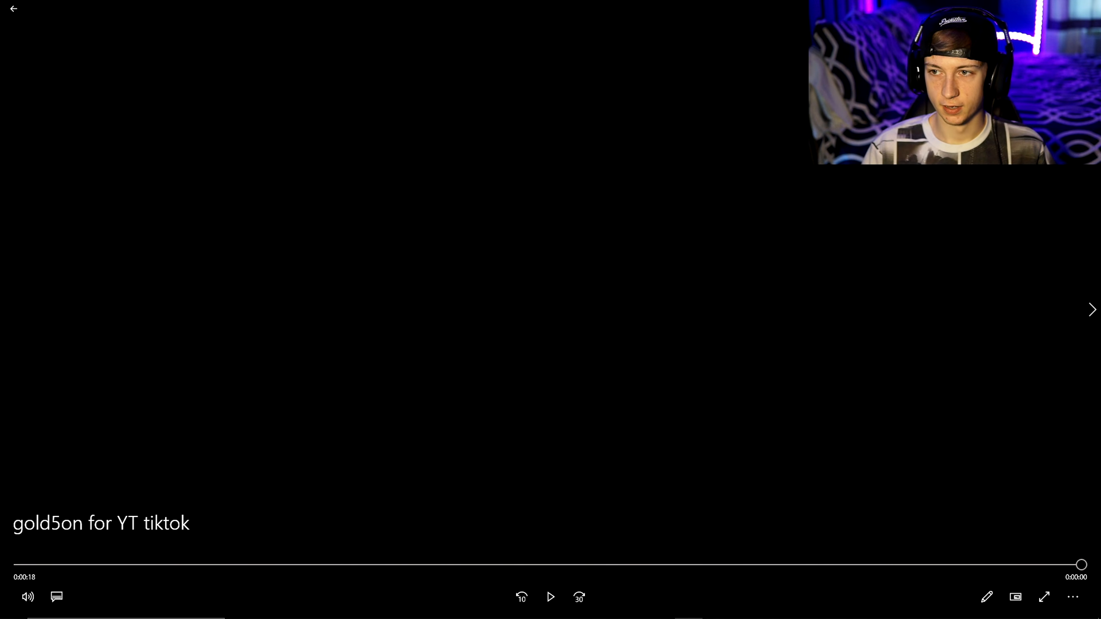
pyautogui.hotkey('alt', 'F4')
pyautogui.click(582, 68)
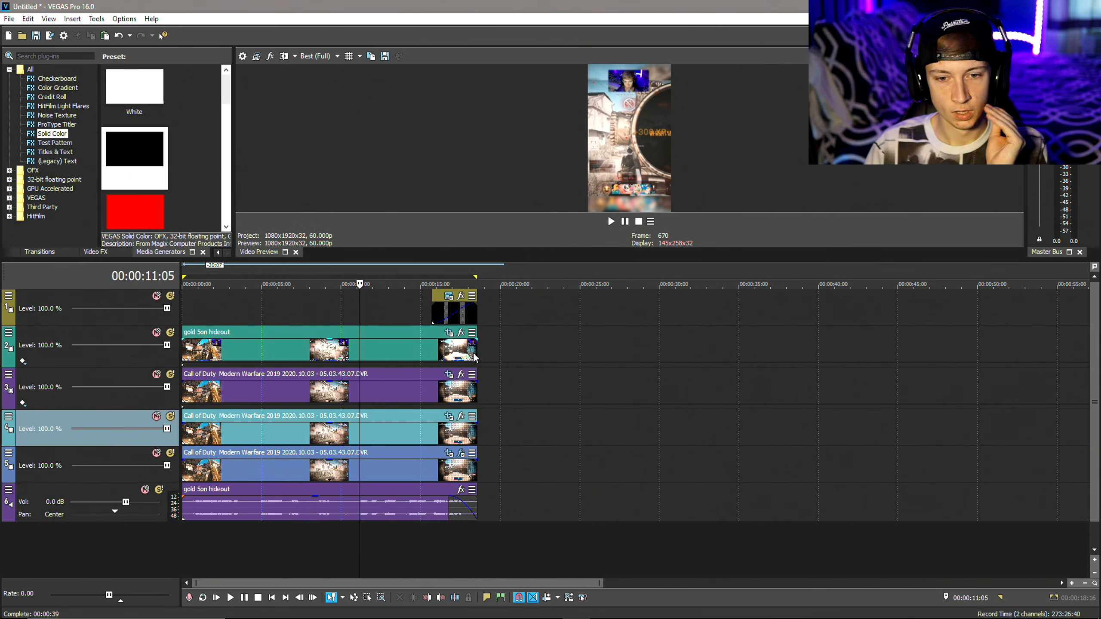
# - Delete the black fade track above the facecam track and the kill feed track below it
pyautogui.click(52, 303)
pyautogui.rightClick(68, 291)
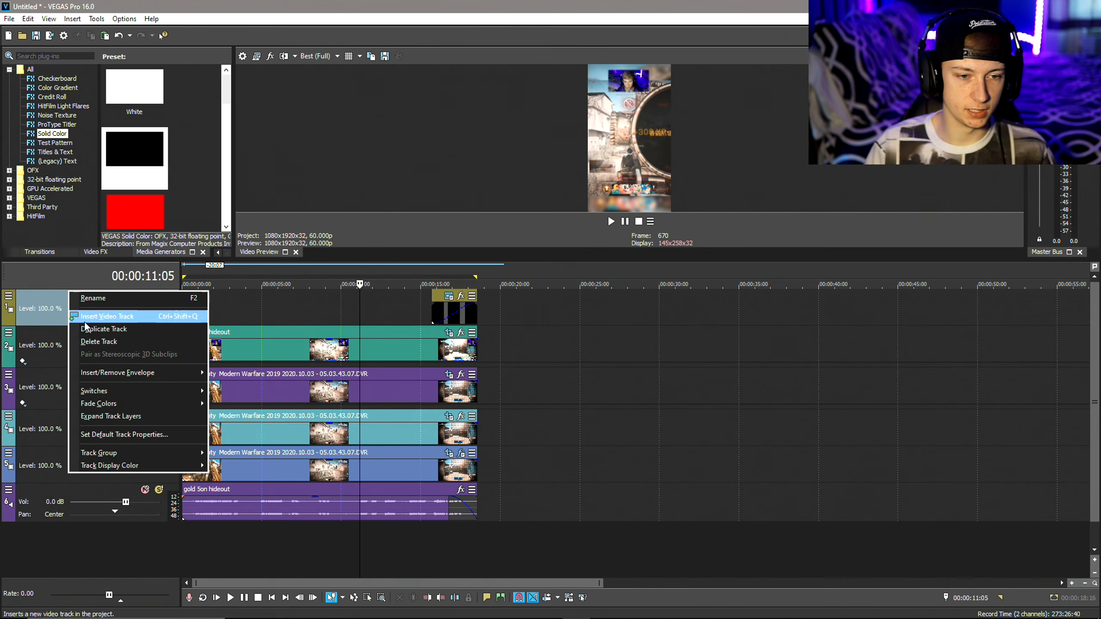
pyautogui.click(105, 342)
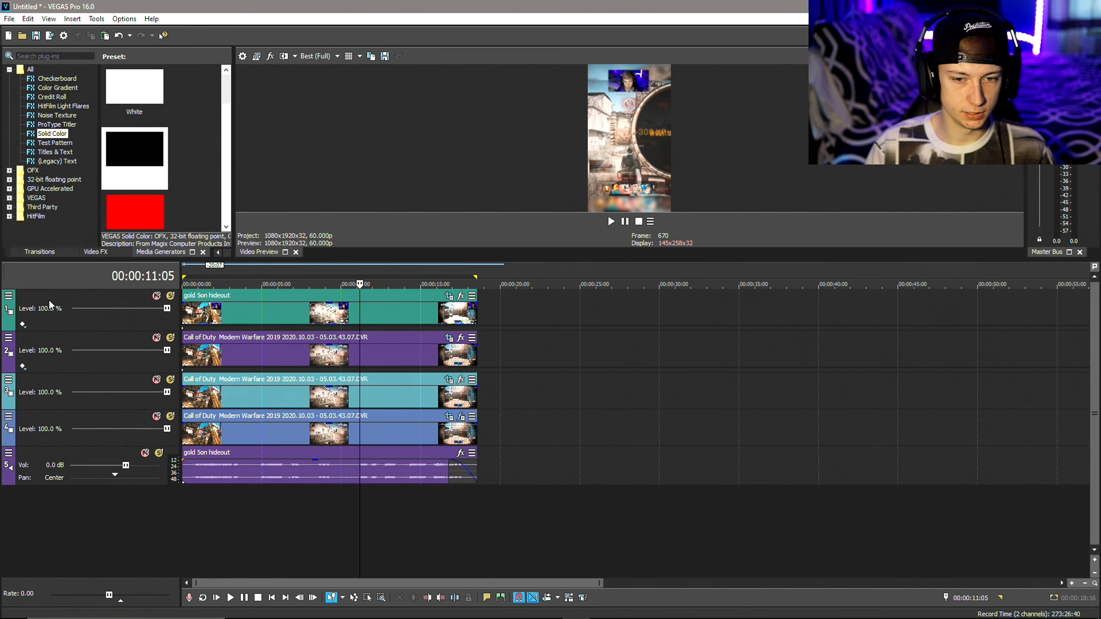
pyautogui.rightClick(51, 304)
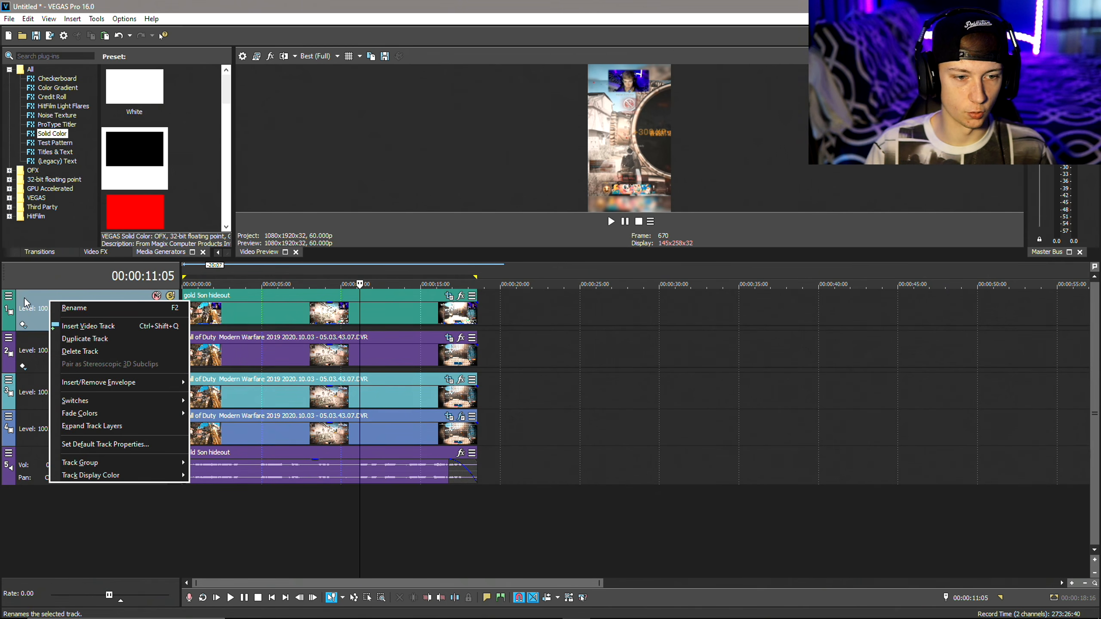
pyautogui.press('Escape')
pyautogui.rightClick(54, 355)
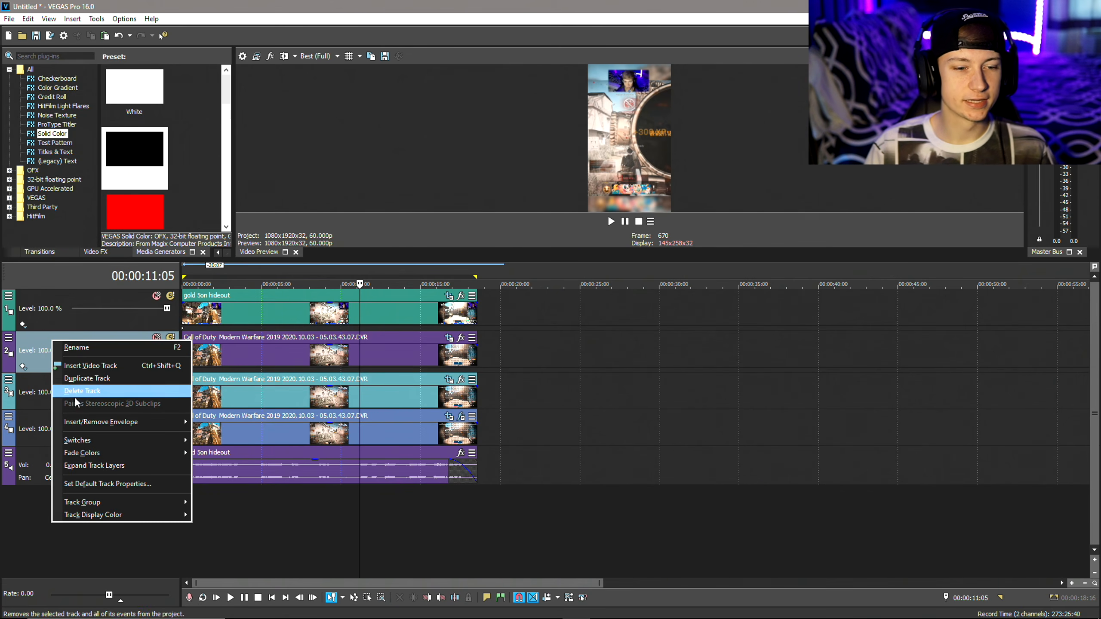
pyautogui.click(104, 393)
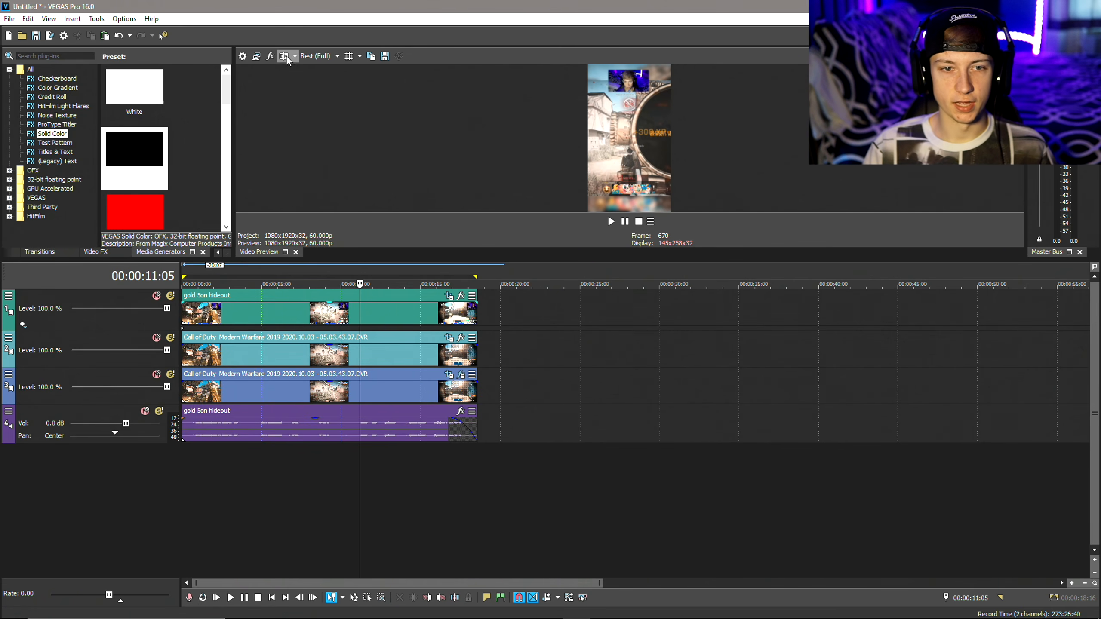
# - Set the project properties to the INSTAGRAM template at 1080x1080, and enlarge the video preview area
pyautogui.click(242, 55)
pyautogui.click(601, 99)
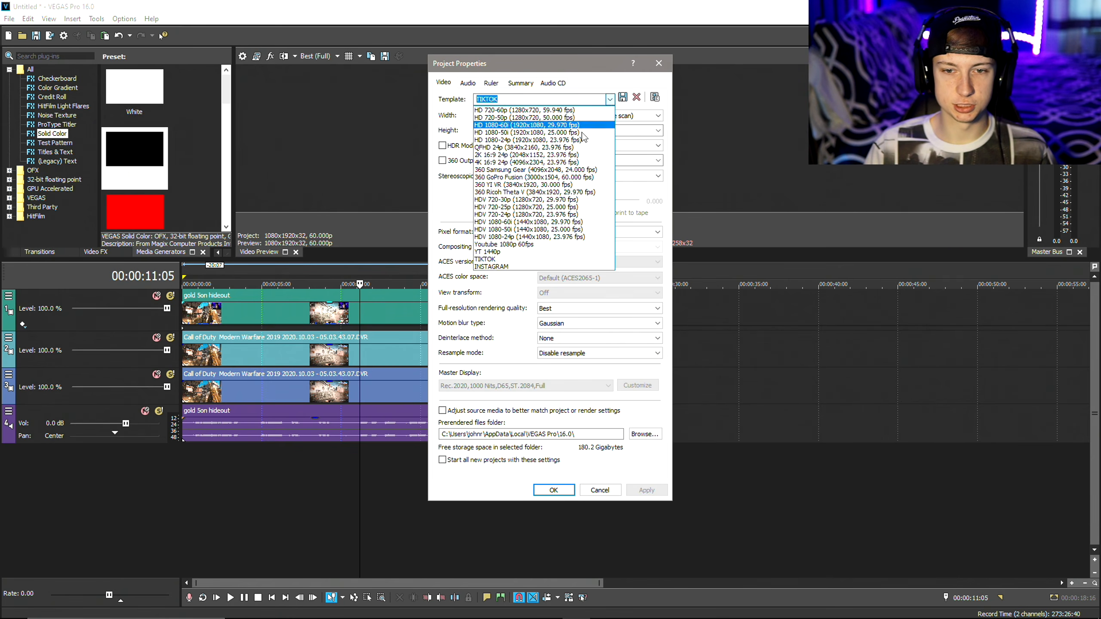
pyautogui.click(509, 264)
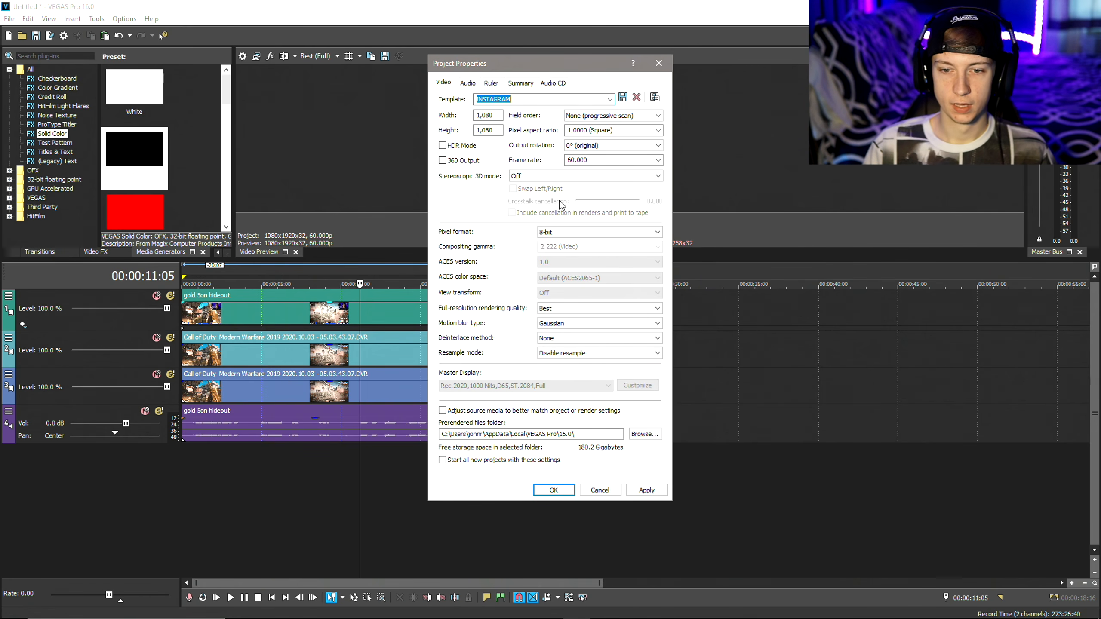
pyautogui.click(563, 493)
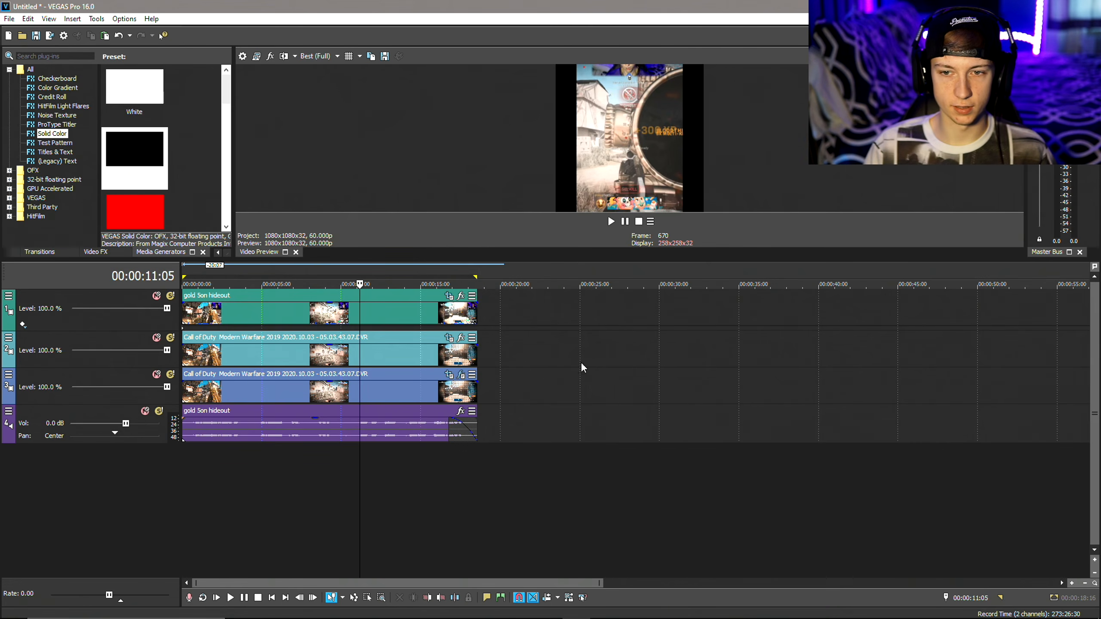
pyautogui.moveTo(420, 259); pyautogui.dragTo(415, 319)
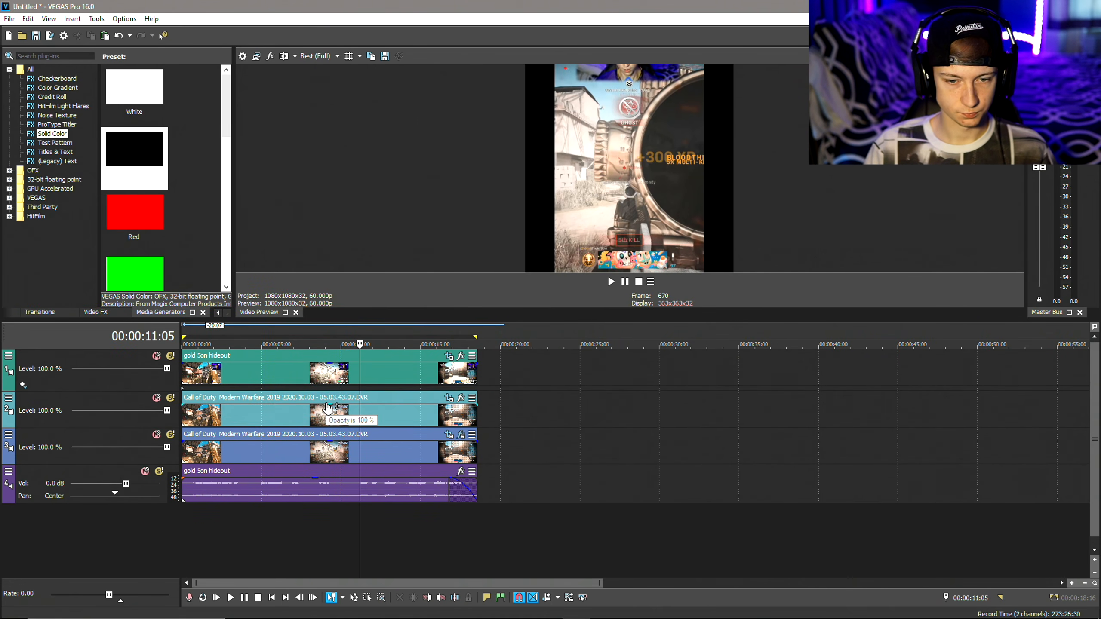
# - Restore the pan/crop of the main gameplay clip on track 2 to the full 1,920 x 1,080 frame
pyautogui.click(390, 374)
pyautogui.click(411, 416)
pyautogui.click(410, 456)
pyautogui.click(418, 416)
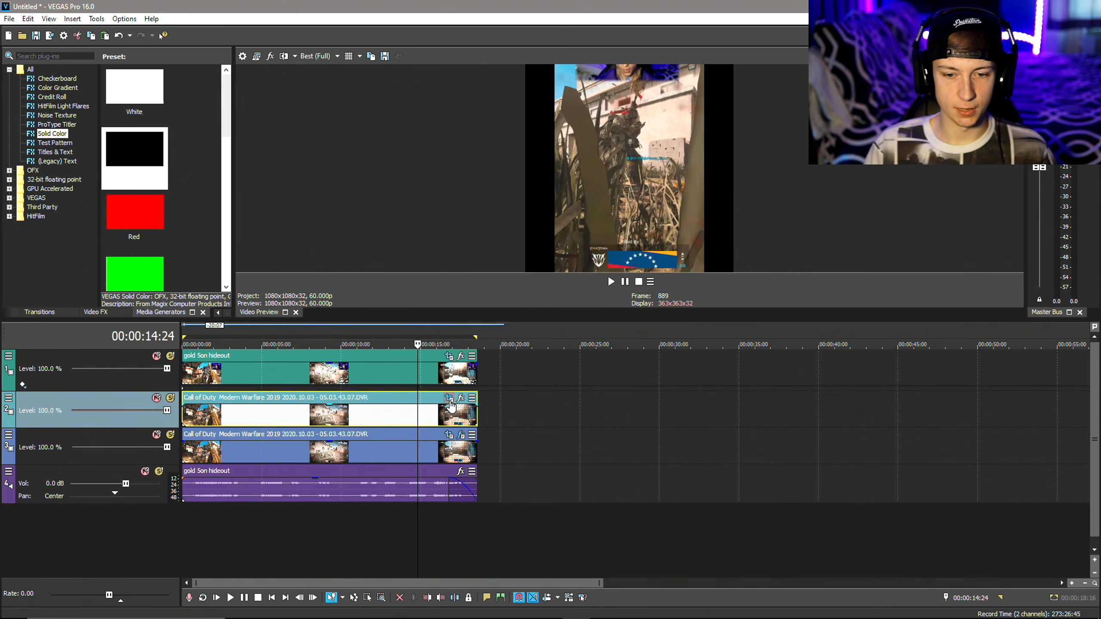
pyautogui.click(449, 398)
pyautogui.rightClick(346, 274)
pyautogui.click(373, 284)
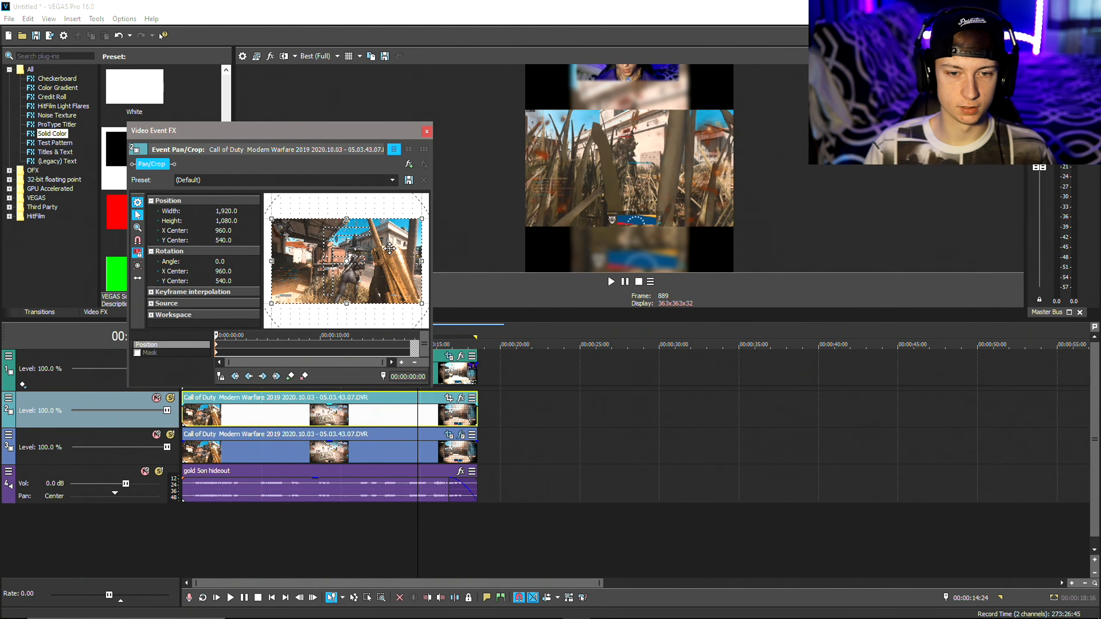
pyautogui.click(427, 131)
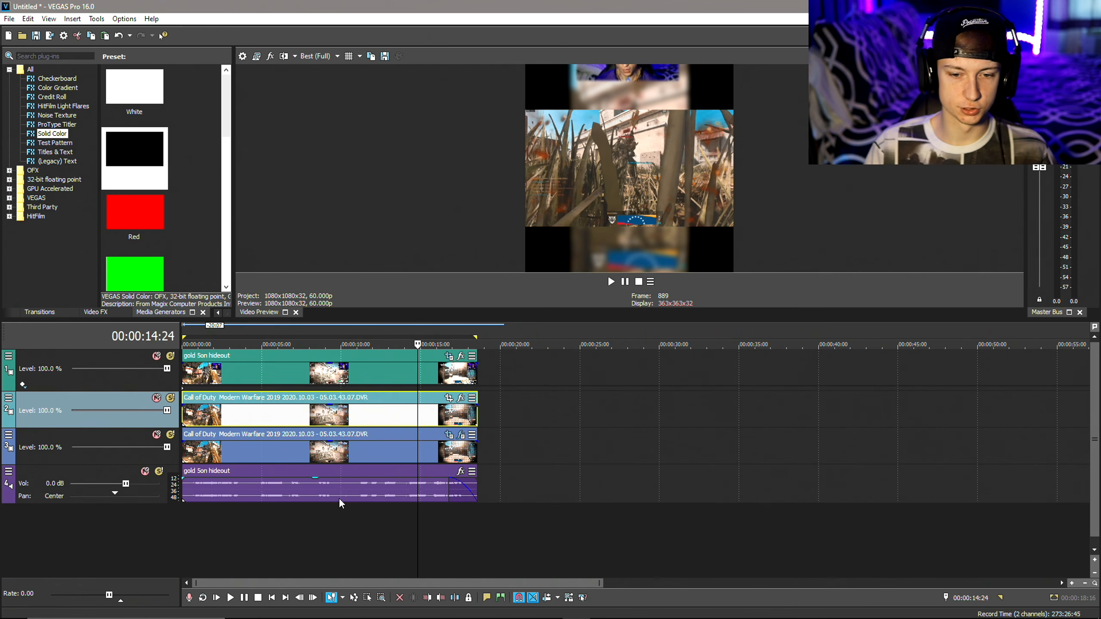
# - Widen the crop of the blurred background clip on track 3 to about 1,077, centred at X 960, to fill the square frame
pyautogui.click(388, 456)
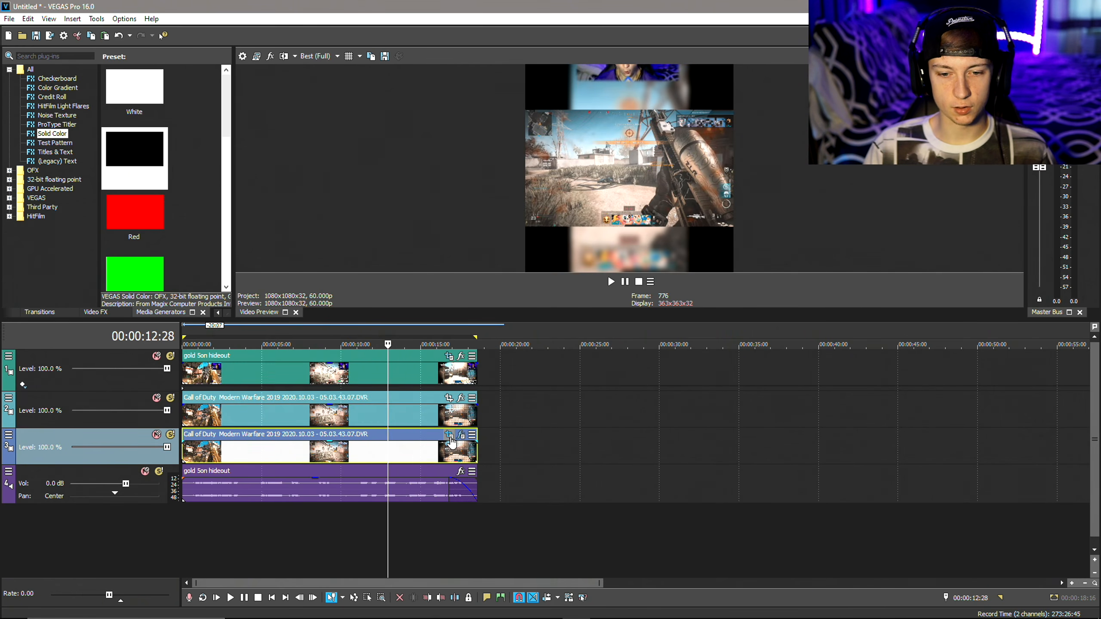
pyautogui.click(449, 435)
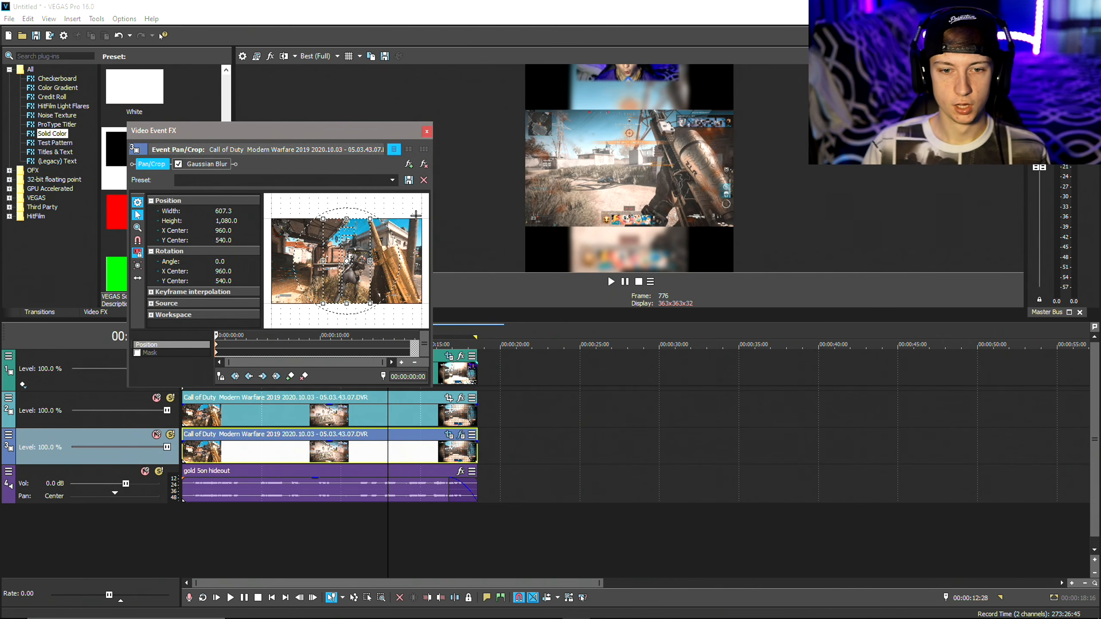
pyautogui.moveTo(370, 261); pyautogui.dragTo(314, 261)
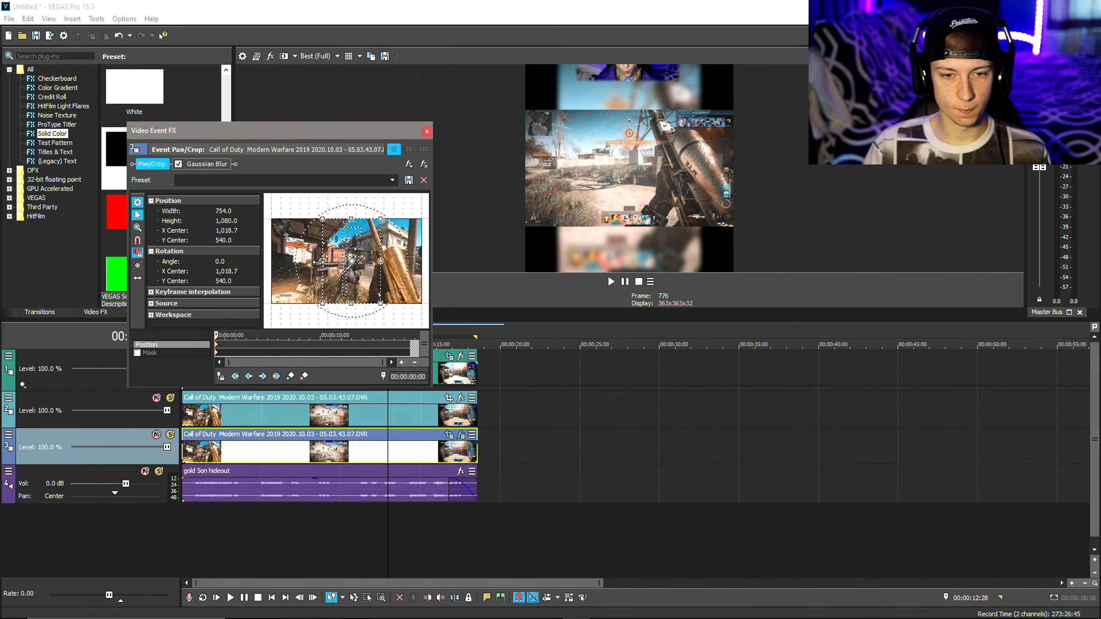
pyautogui.moveTo(380, 261); pyautogui.dragTo(385, 261)
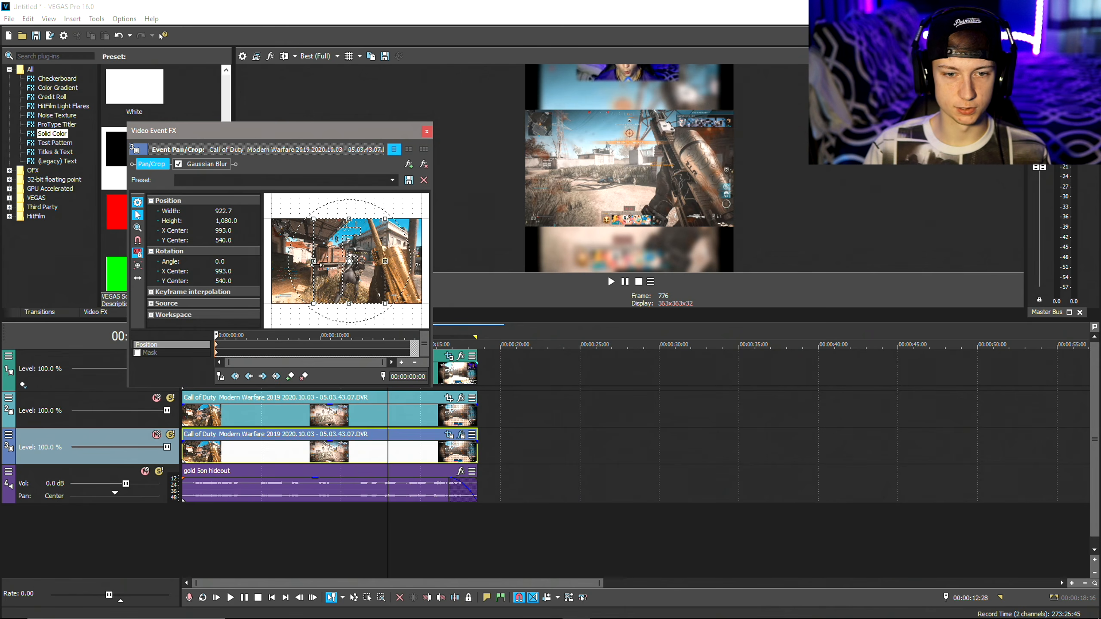
pyautogui.moveTo(316, 262); pyautogui.dragTo(306, 266)
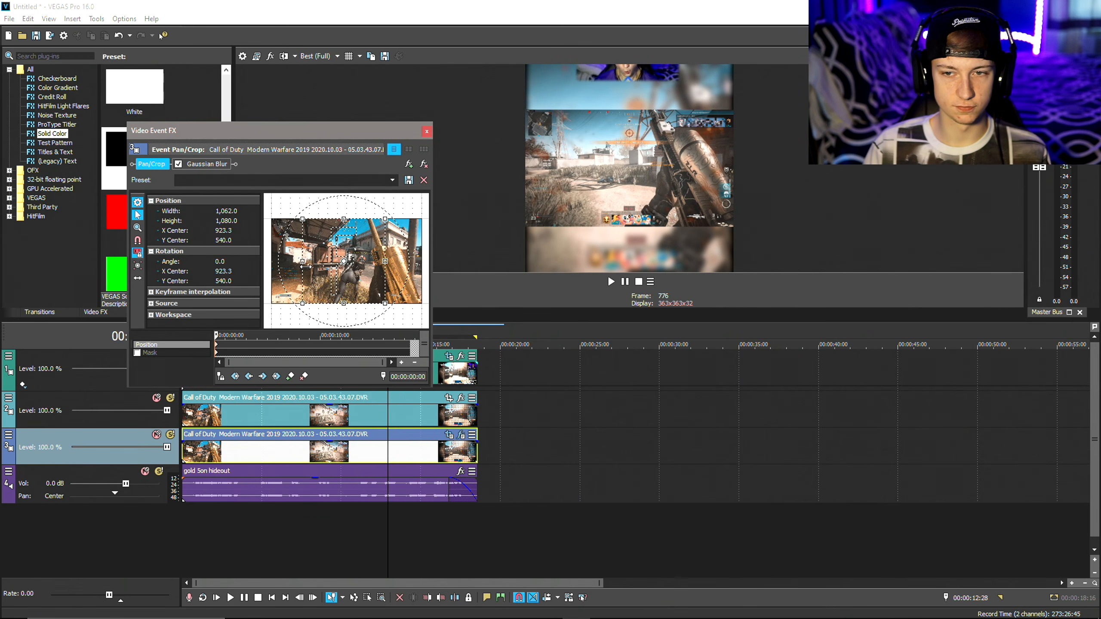
pyautogui.moveTo(384, 262); pyautogui.dragTo(386, 262)
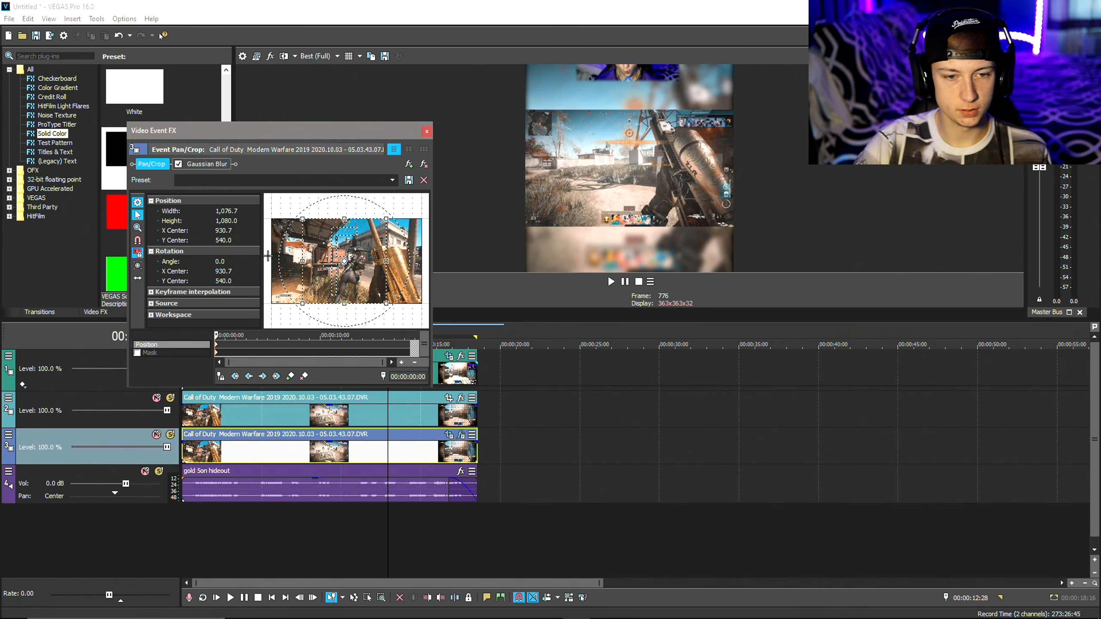
pyautogui.press('Right')
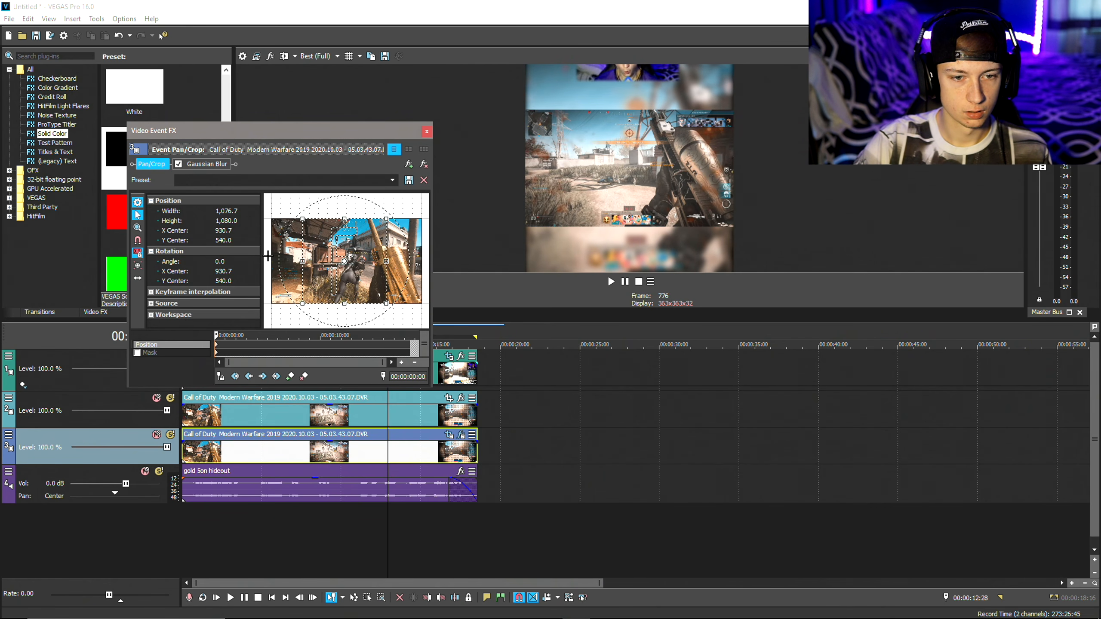
pyautogui.press('Right')
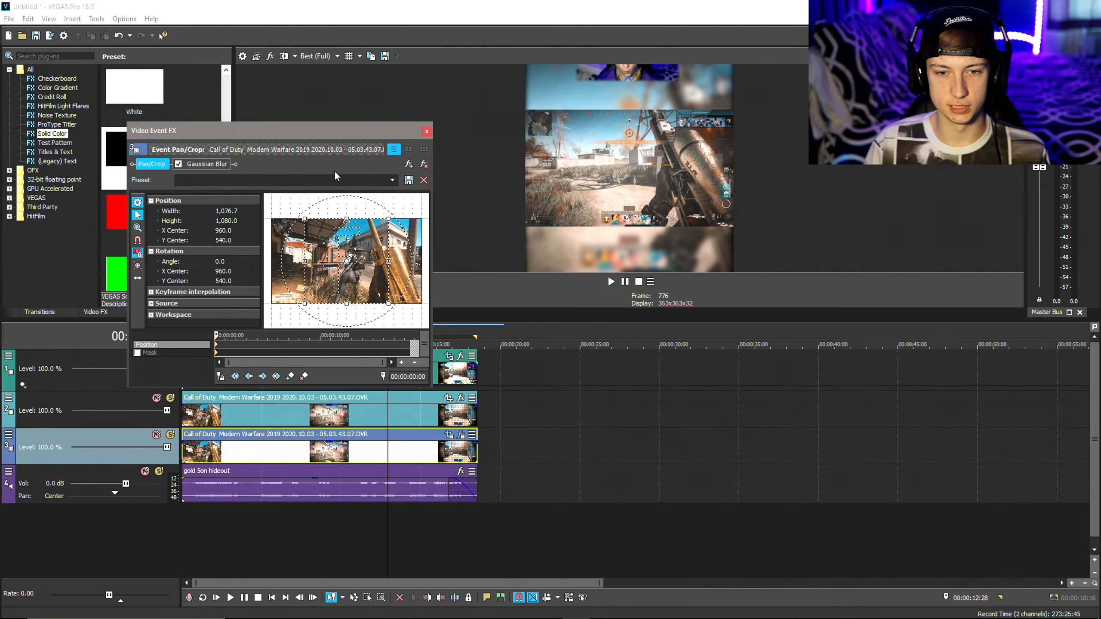
pyautogui.click(427, 132)
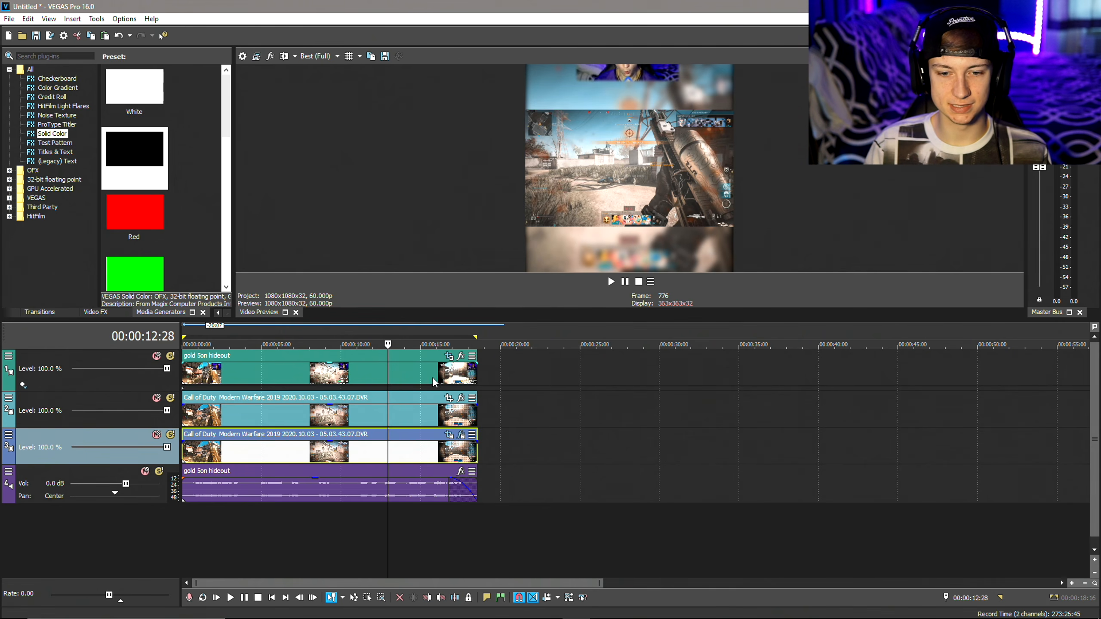
# - Scale the facecam track's motion to about 1,966 x 1,966 and position it at about X -723, Y 37, above the gameplay
pyautogui.click(9, 356)
pyautogui.click(39, 481)
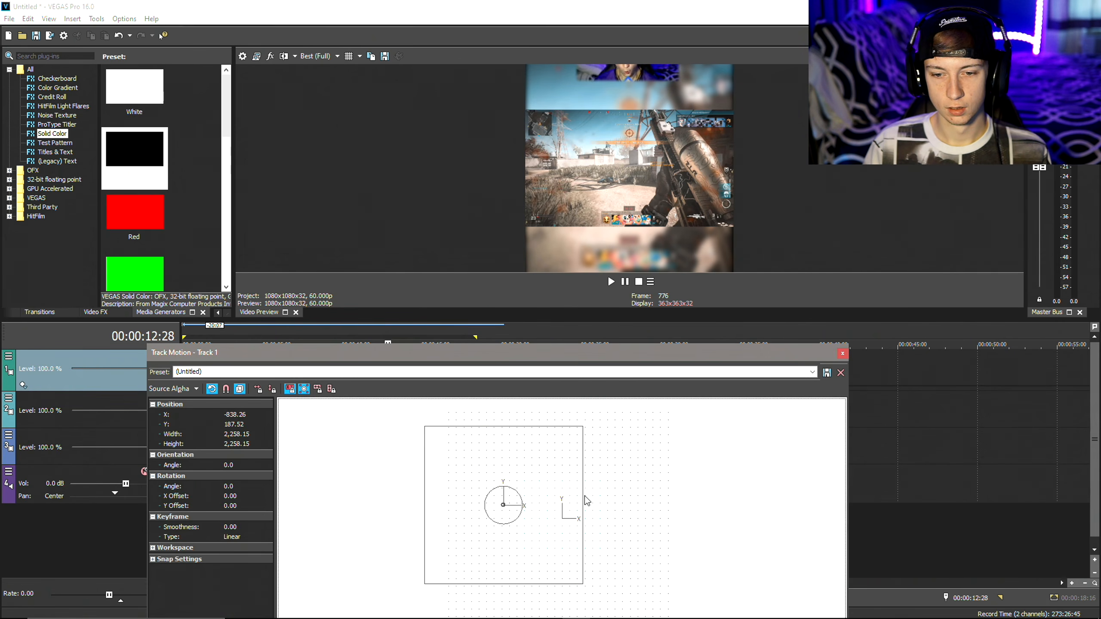
pyautogui.moveTo(584, 427); pyautogui.dragTo(546, 487)
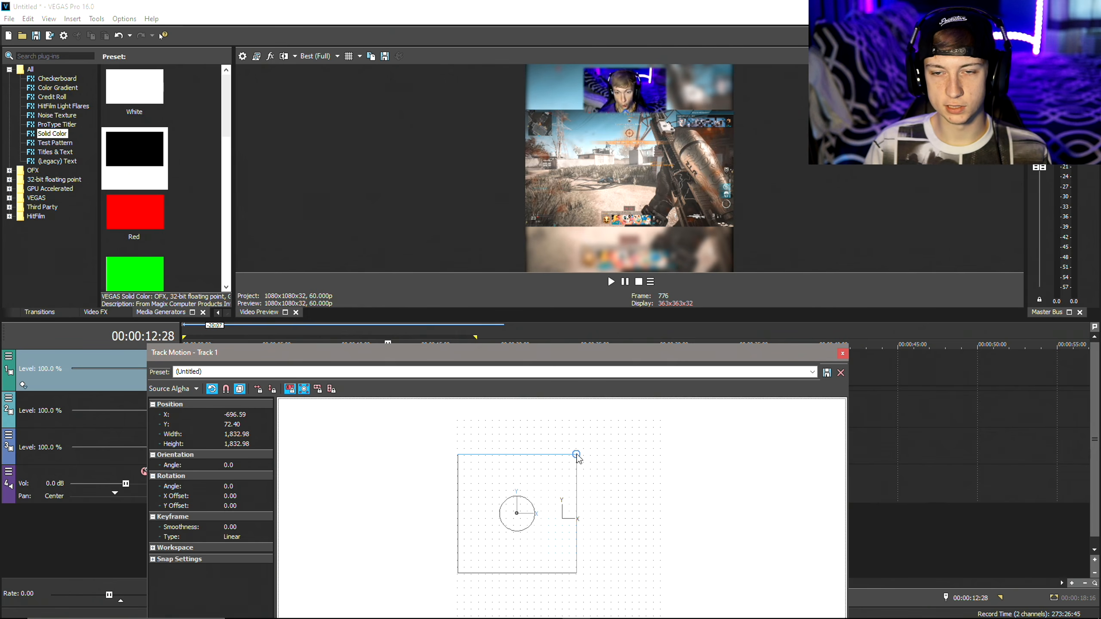
pyautogui.moveTo(578, 455); pyautogui.dragTo(581, 450)
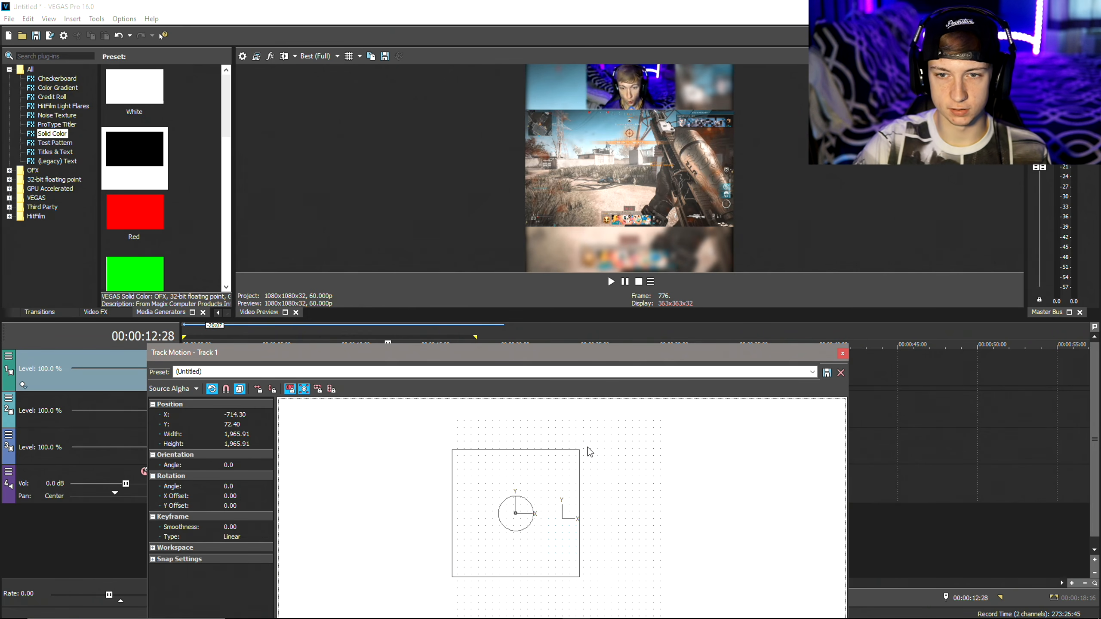
pyautogui.press('KP_1')
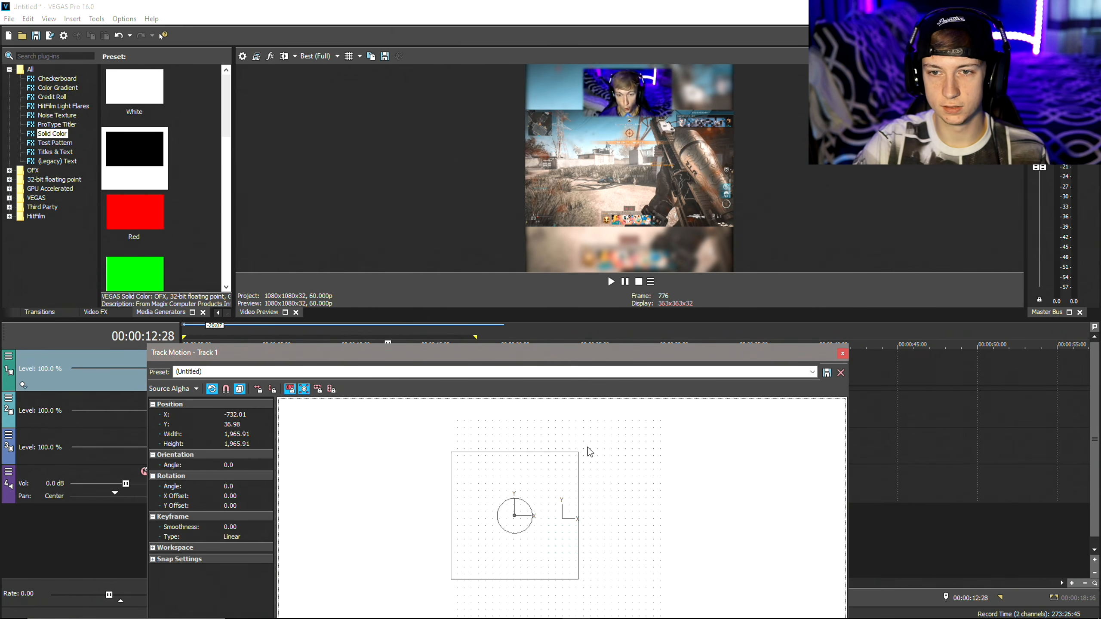
pyautogui.press('KP_6')
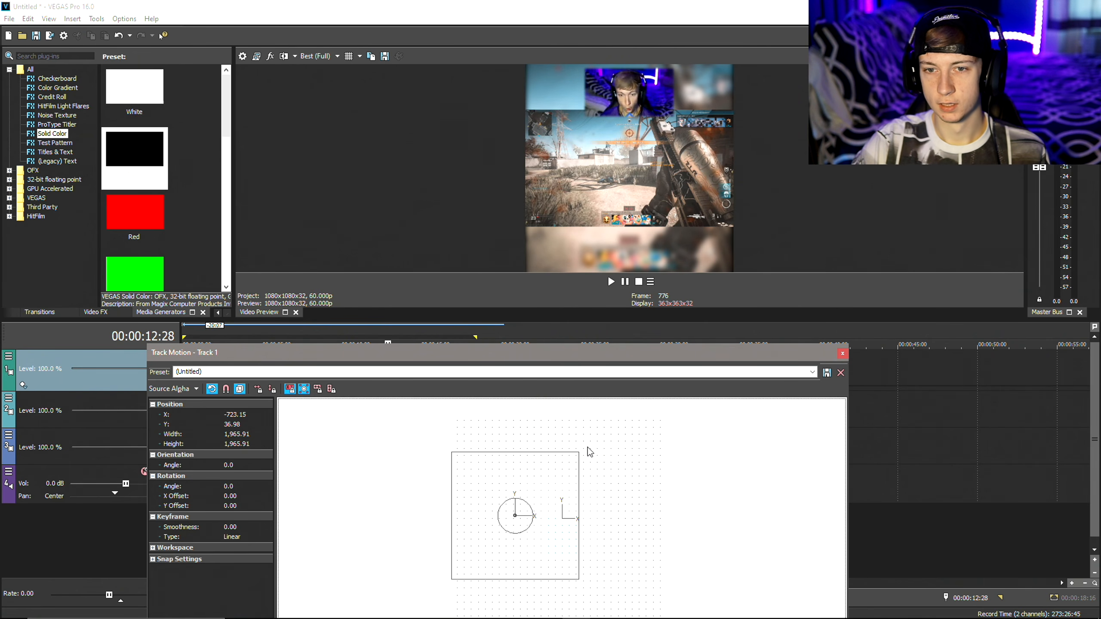
pyautogui.click(843, 354)
pyautogui.click(416, 542)
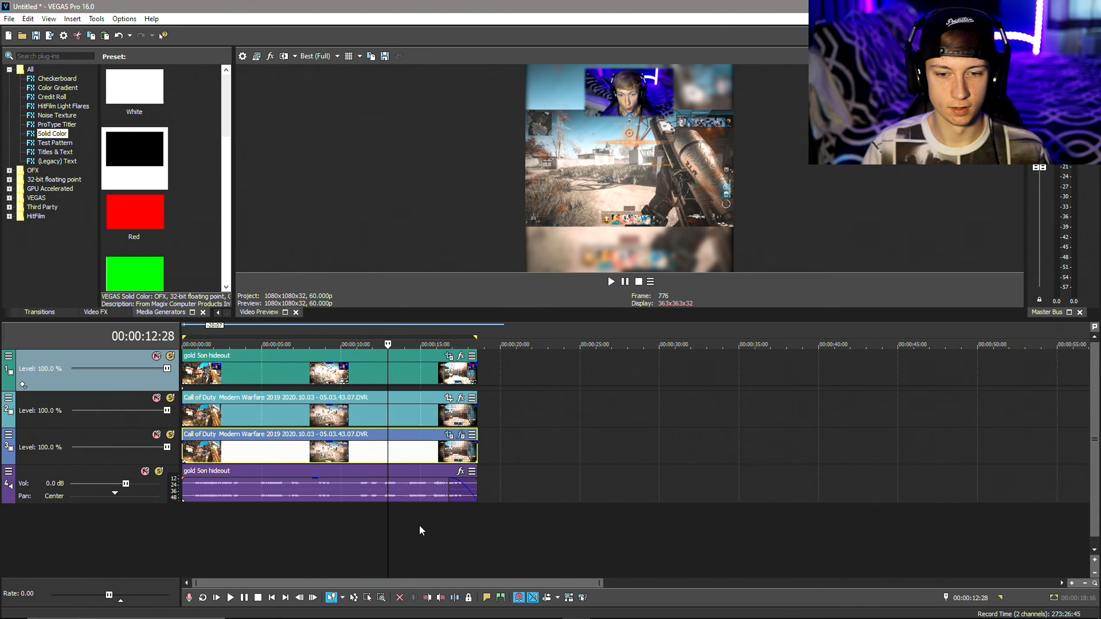
# - Add a black Solid Color event on a new top video track, ending with the clips, and trim about 6:07 off its start
pyautogui.click(374, 563)
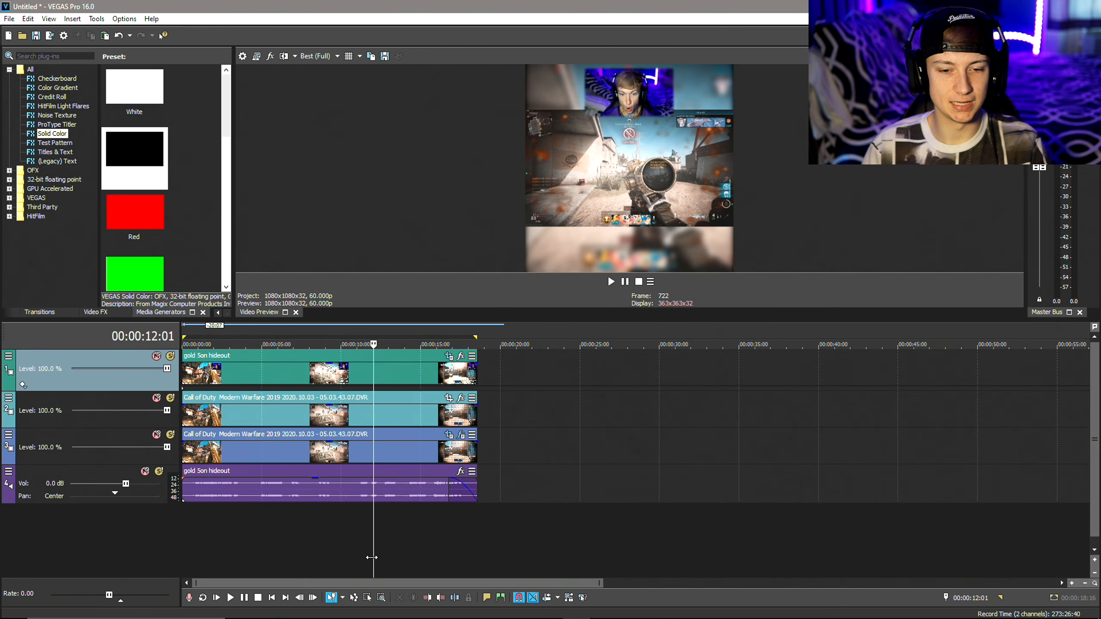
pyautogui.hotkey('ctrl', 'shift', 'q')
pyautogui.moveTo(124, 169); pyautogui.dragTo(325, 360)
pyautogui.click(308, 112)
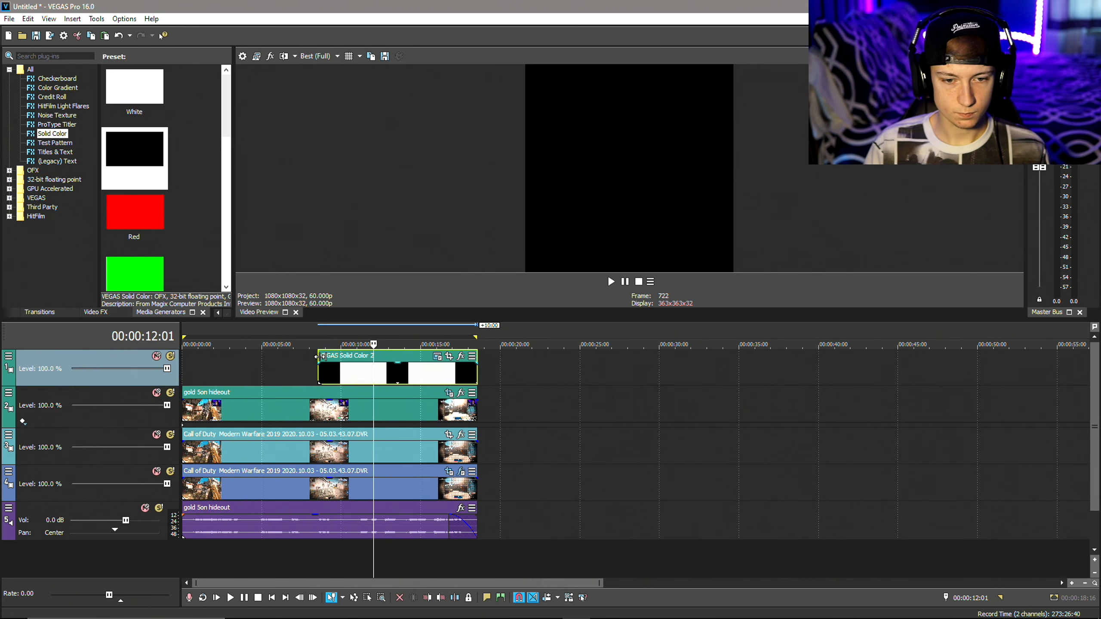
pyautogui.moveTo(316, 375); pyautogui.dragTo(418, 376)
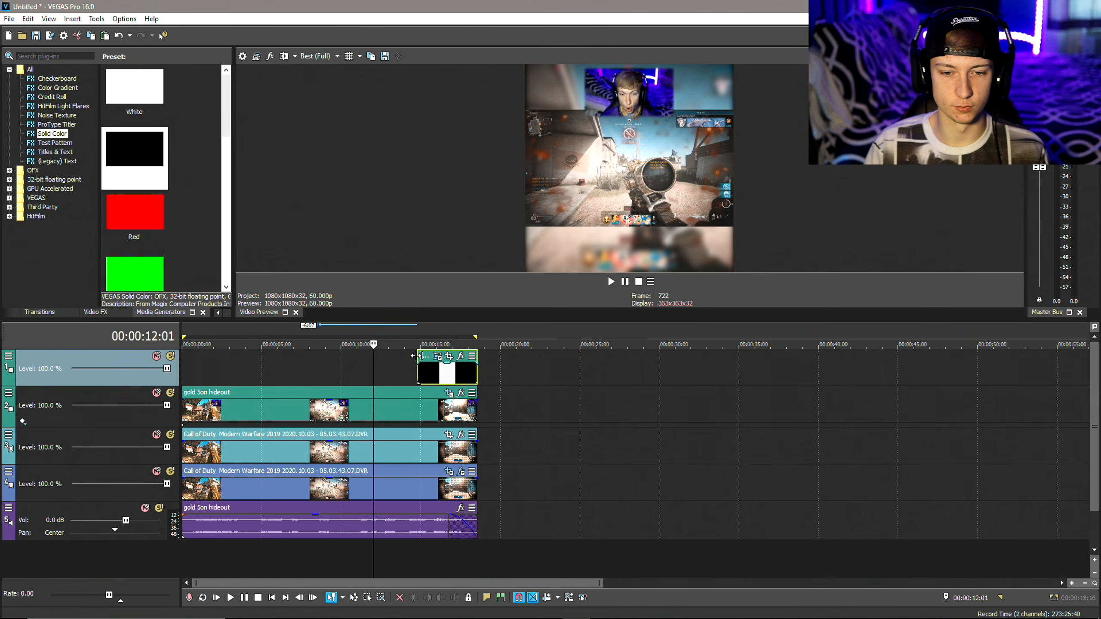
# - Shorten the start of the black Solid Color event, fade it in across its full length, and review the clip's fade to black
pyautogui.moveTo(417, 356); pyautogui.dragTo(437, 366)
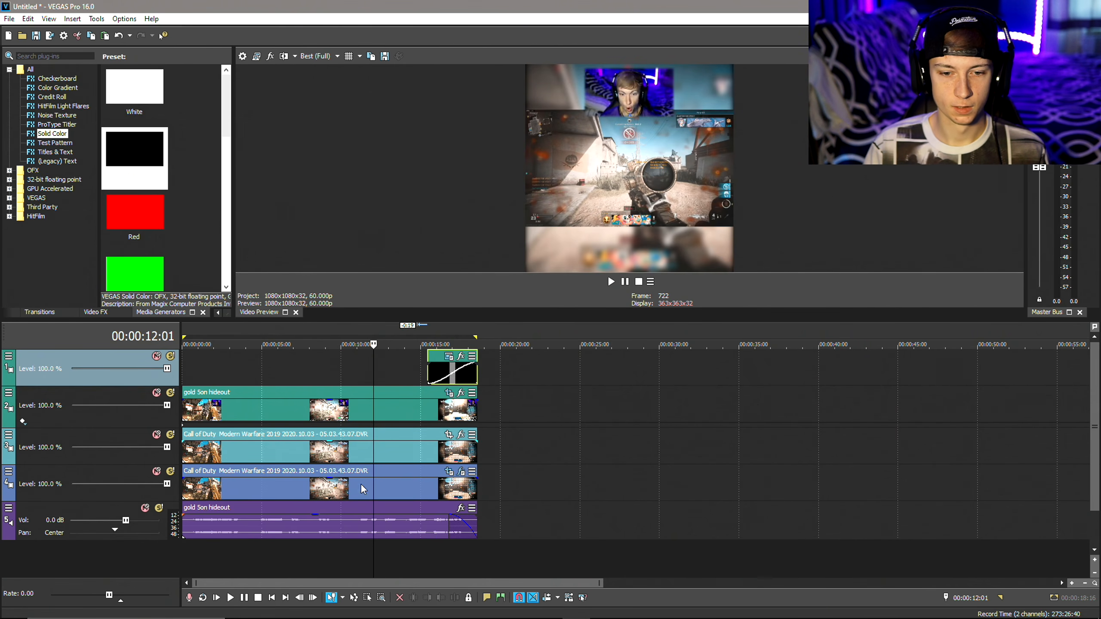
pyautogui.click(233, 599)
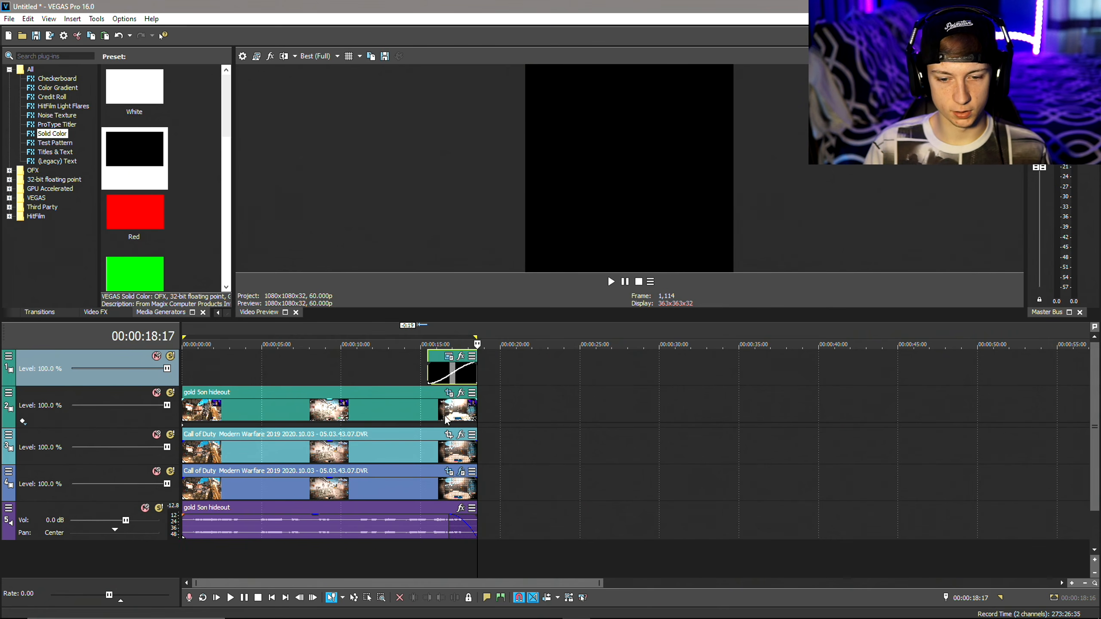
pyautogui.click(394, 572)
pyautogui.click(421, 368)
pyautogui.click(535, 386)
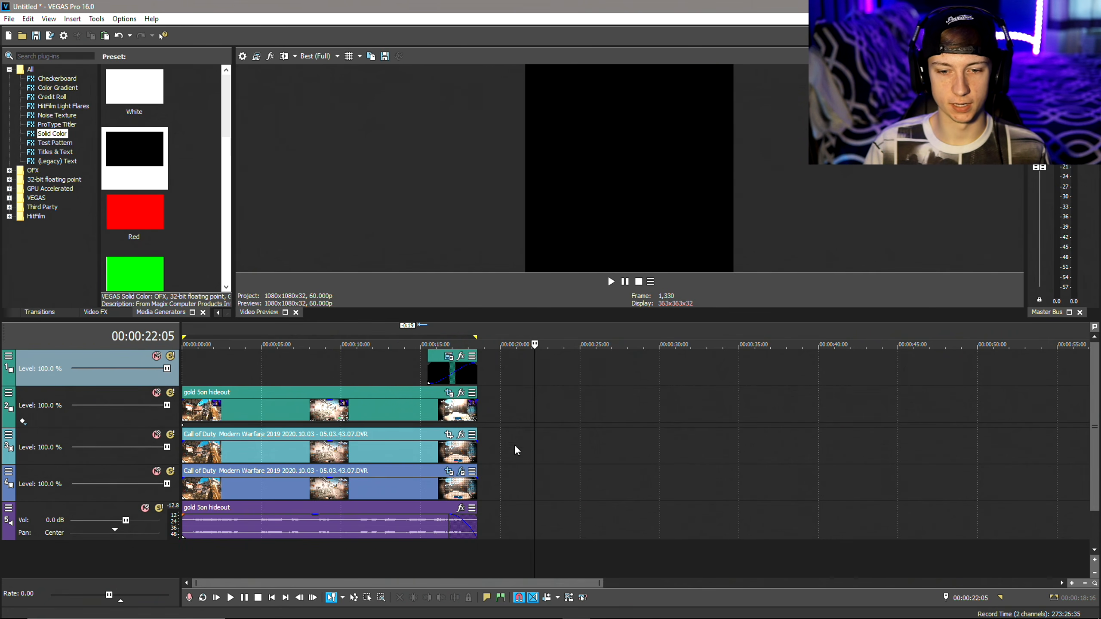
pyautogui.click(457, 562)
pyautogui.click(417, 557)
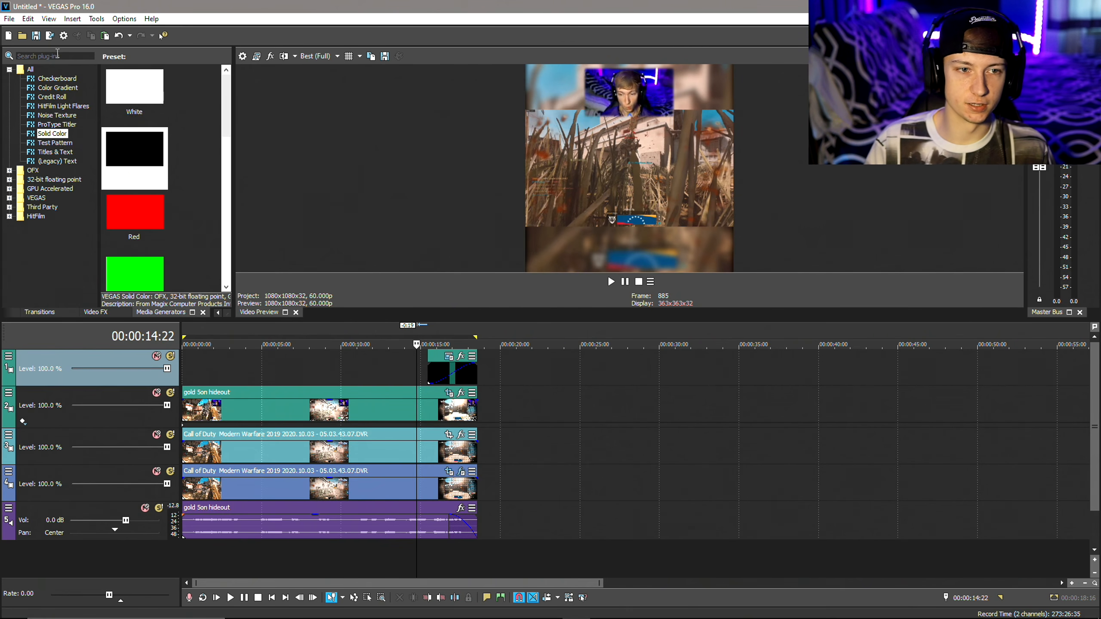
# - Render the project as MAGIX AVC/AAC MP4 with the INSTAGRAM template into D:\TIKTOK EDIT'S, named "Songold for yt ig.mp4"
pyautogui.click(50, 36)
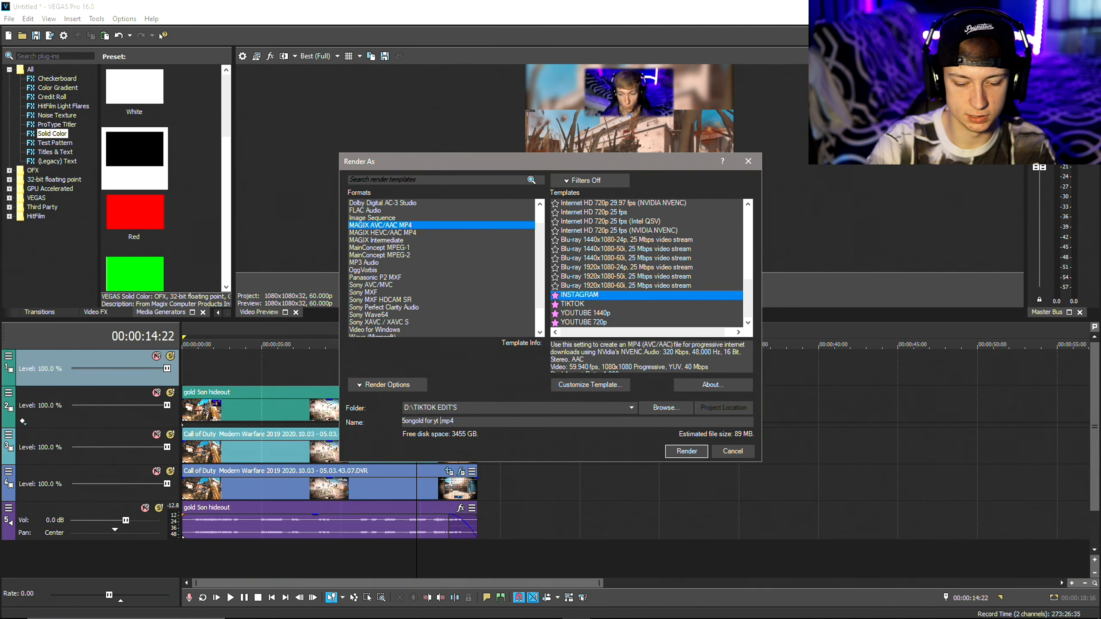
pyautogui.click(685, 451)
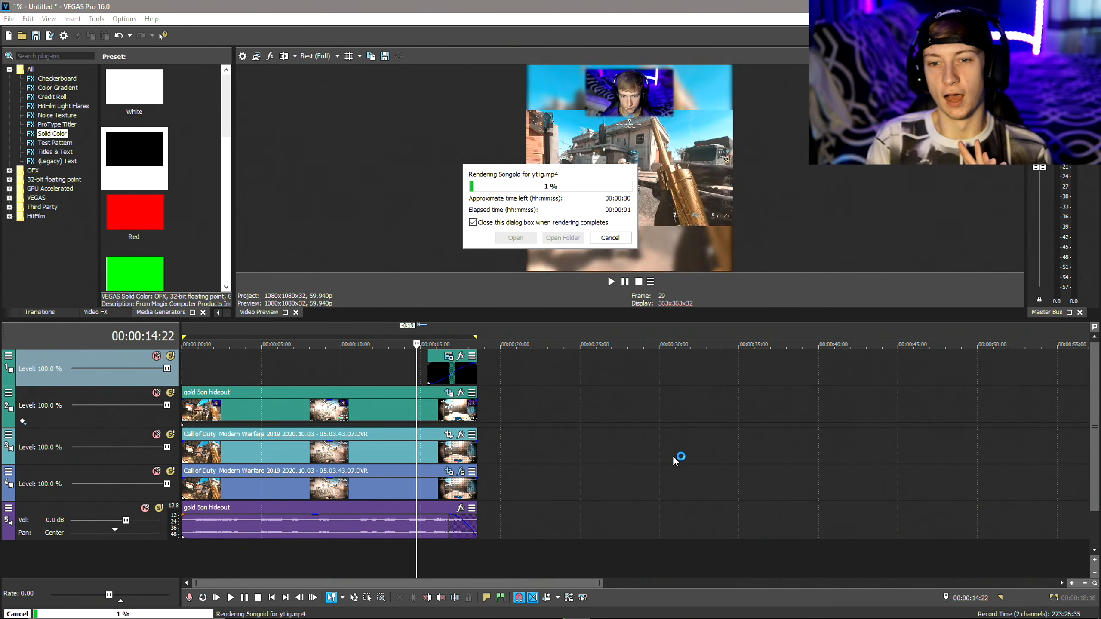